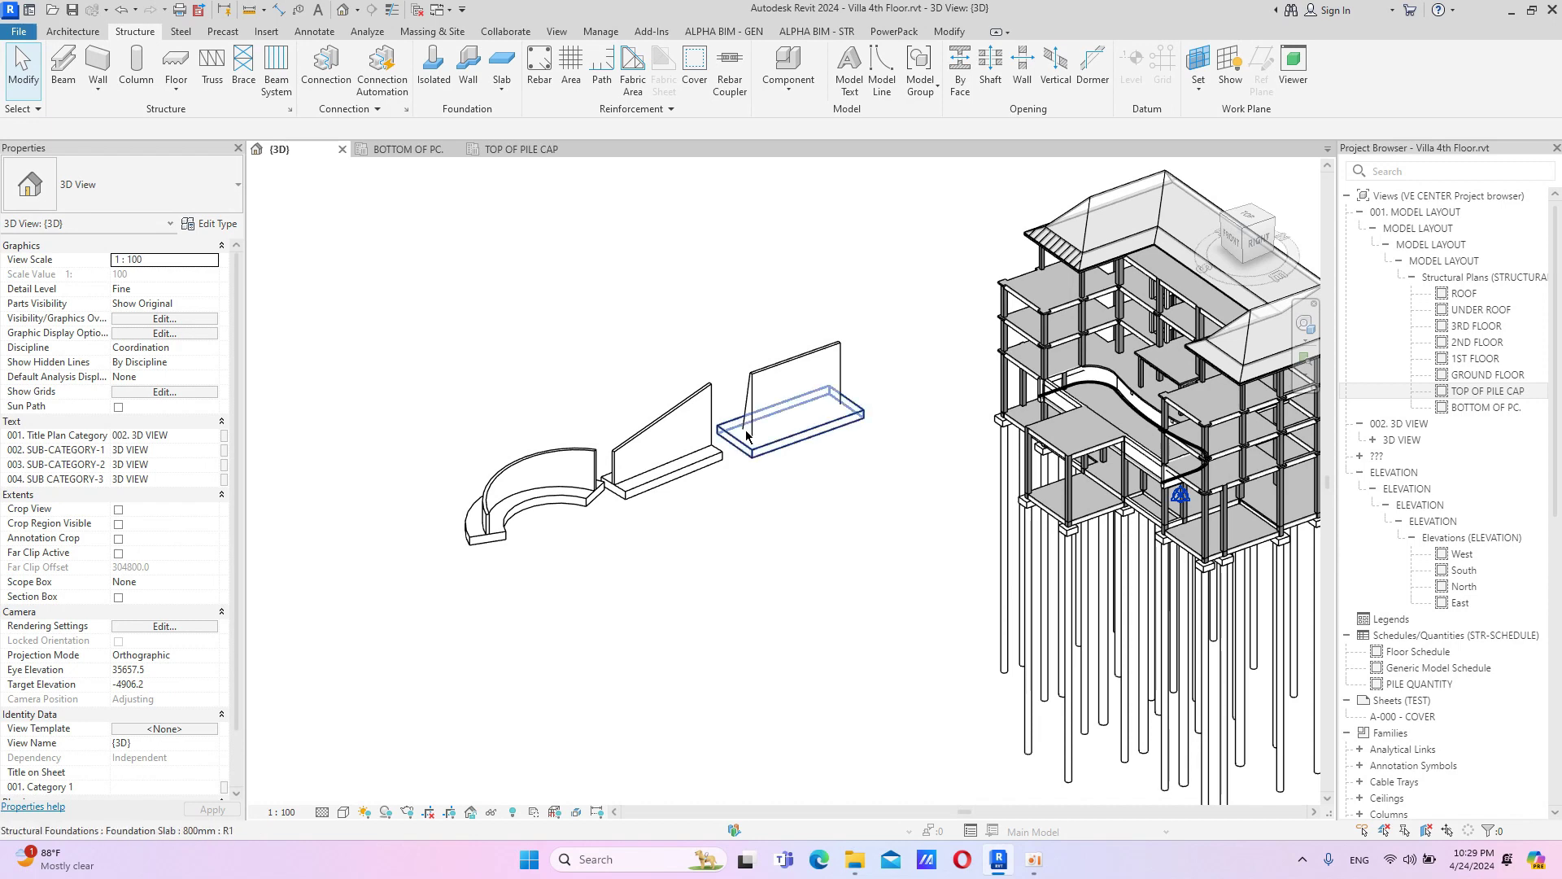
# Inspect the existing walls and footings, briefly selecting the sloped-top middle wall.
pyautogui.scroll(3, 529, 364)
pyautogui.moveTo(651, 296)
pyautogui.mouseDown(button='middle')
pyautogui.moveTo(977, 288)
pyautogui.moveTo(986, 256)
pyautogui.mouseUp(button='middle')
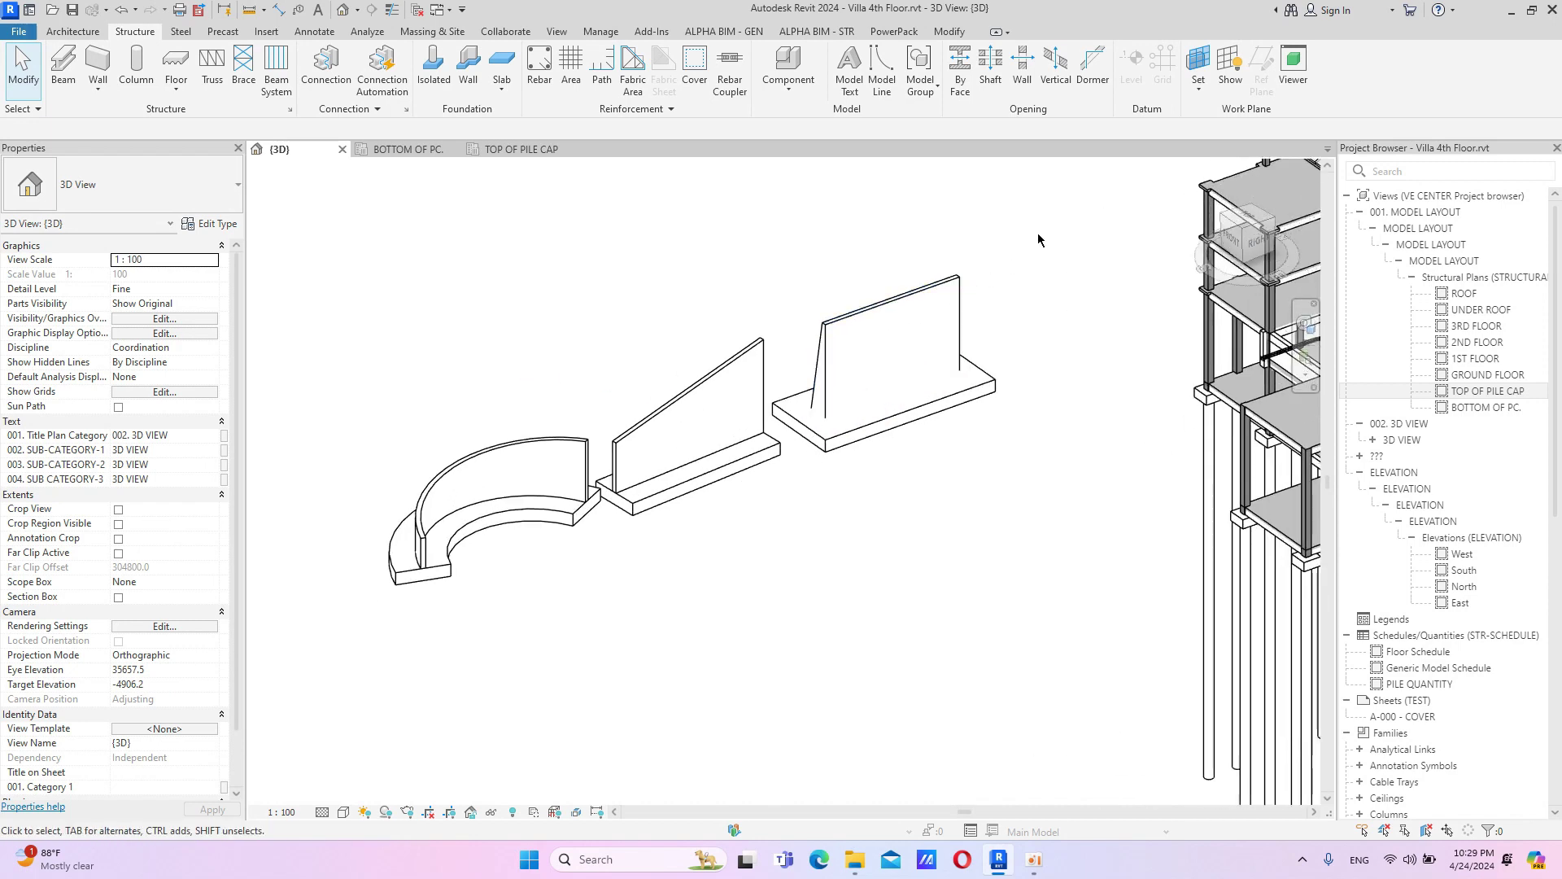
pyautogui.moveTo(1038, 232); pyautogui.dragTo(419, 606)
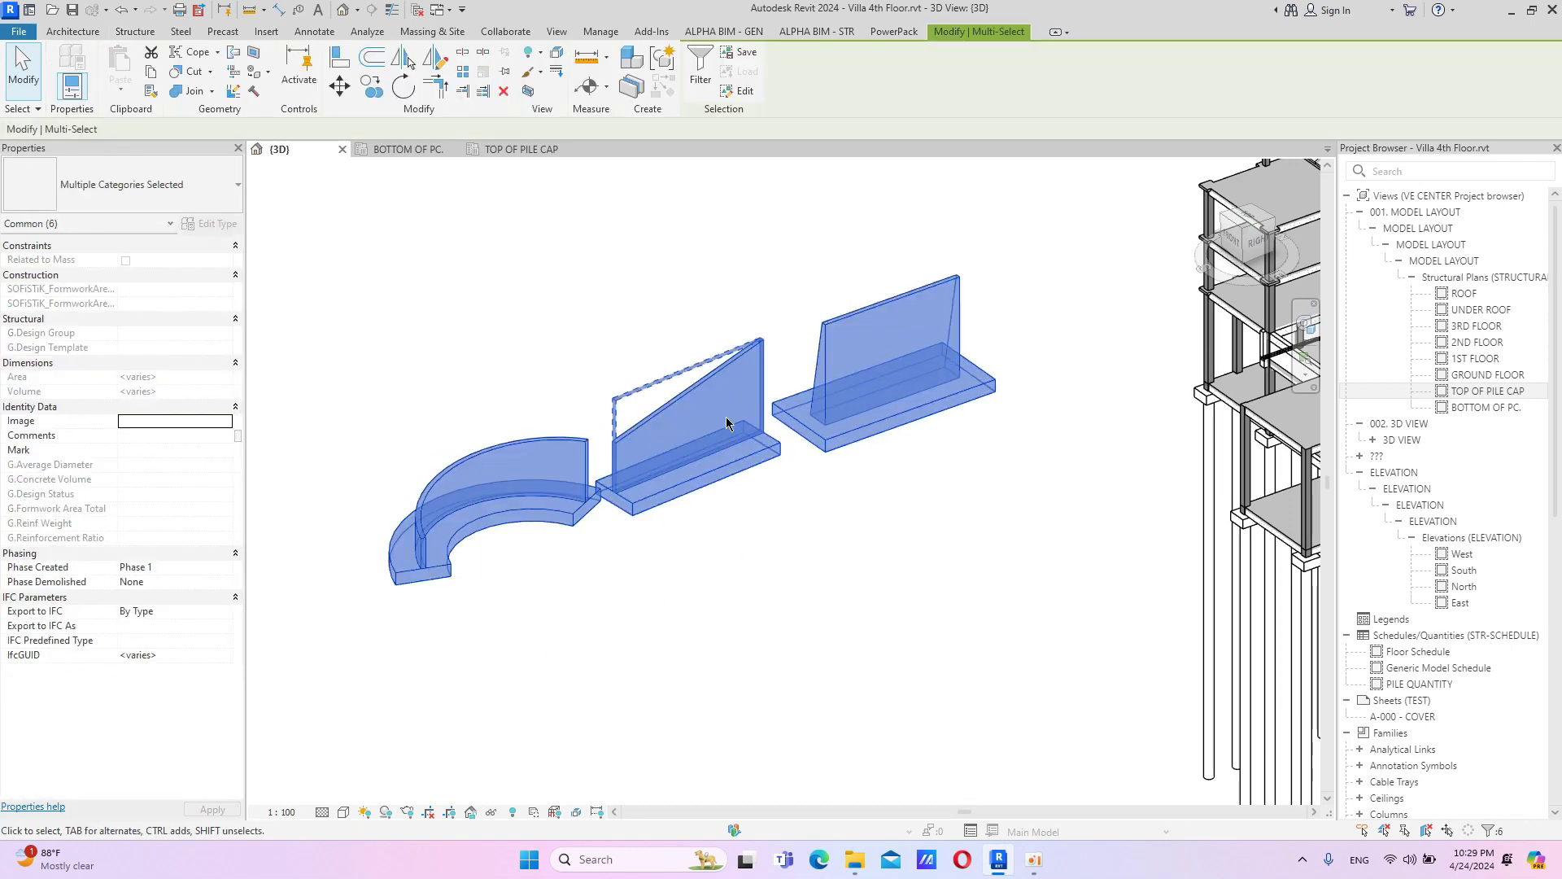
pyautogui.press('Escape')
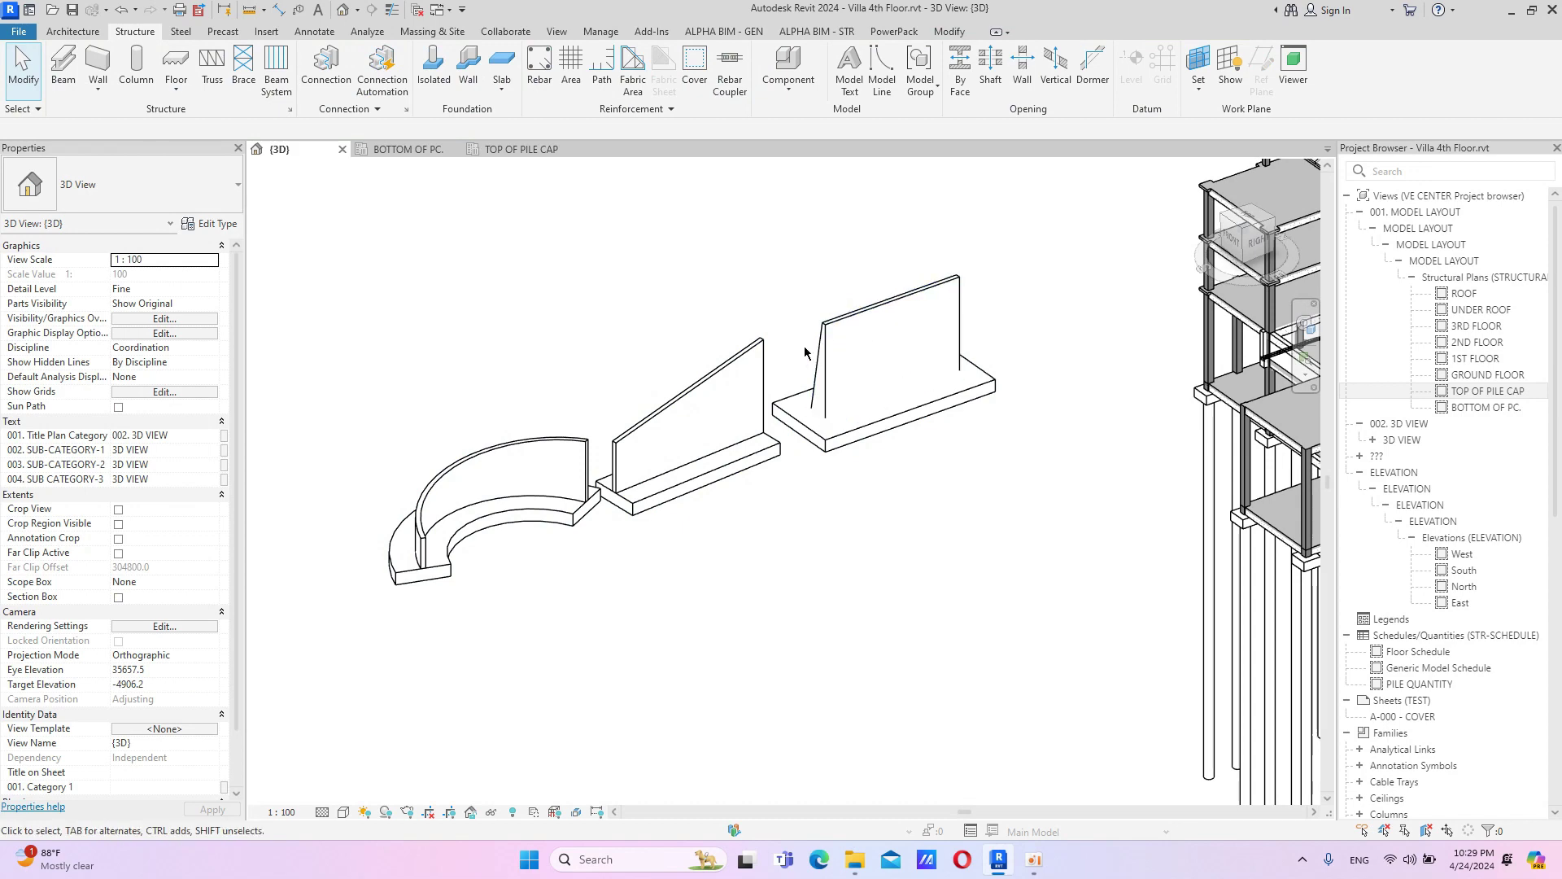
pyautogui.click(655, 454)
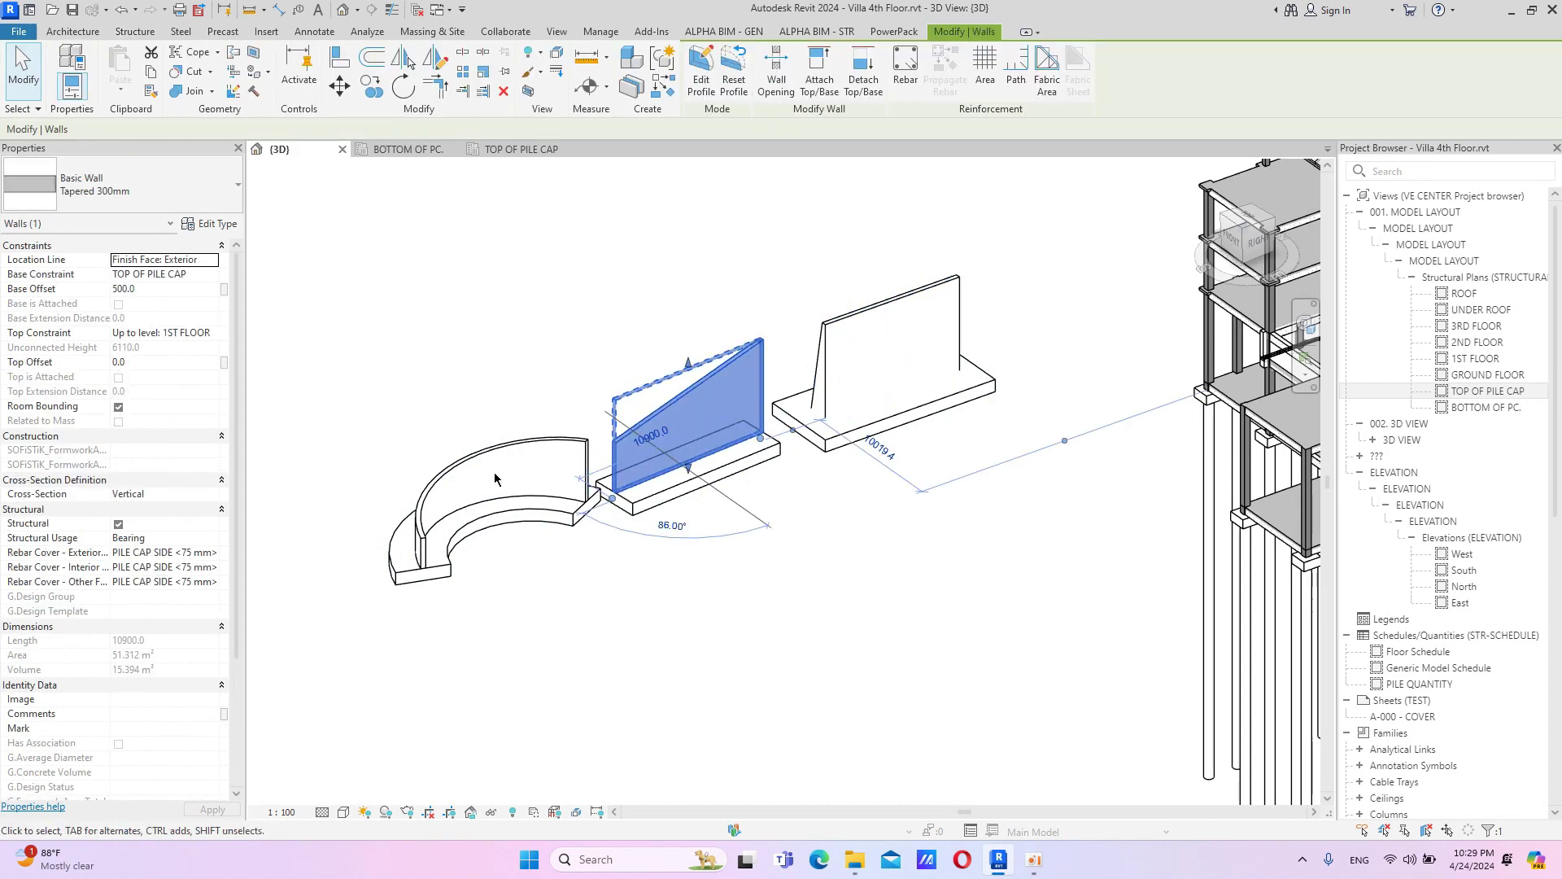
pyautogui.click(678, 366)
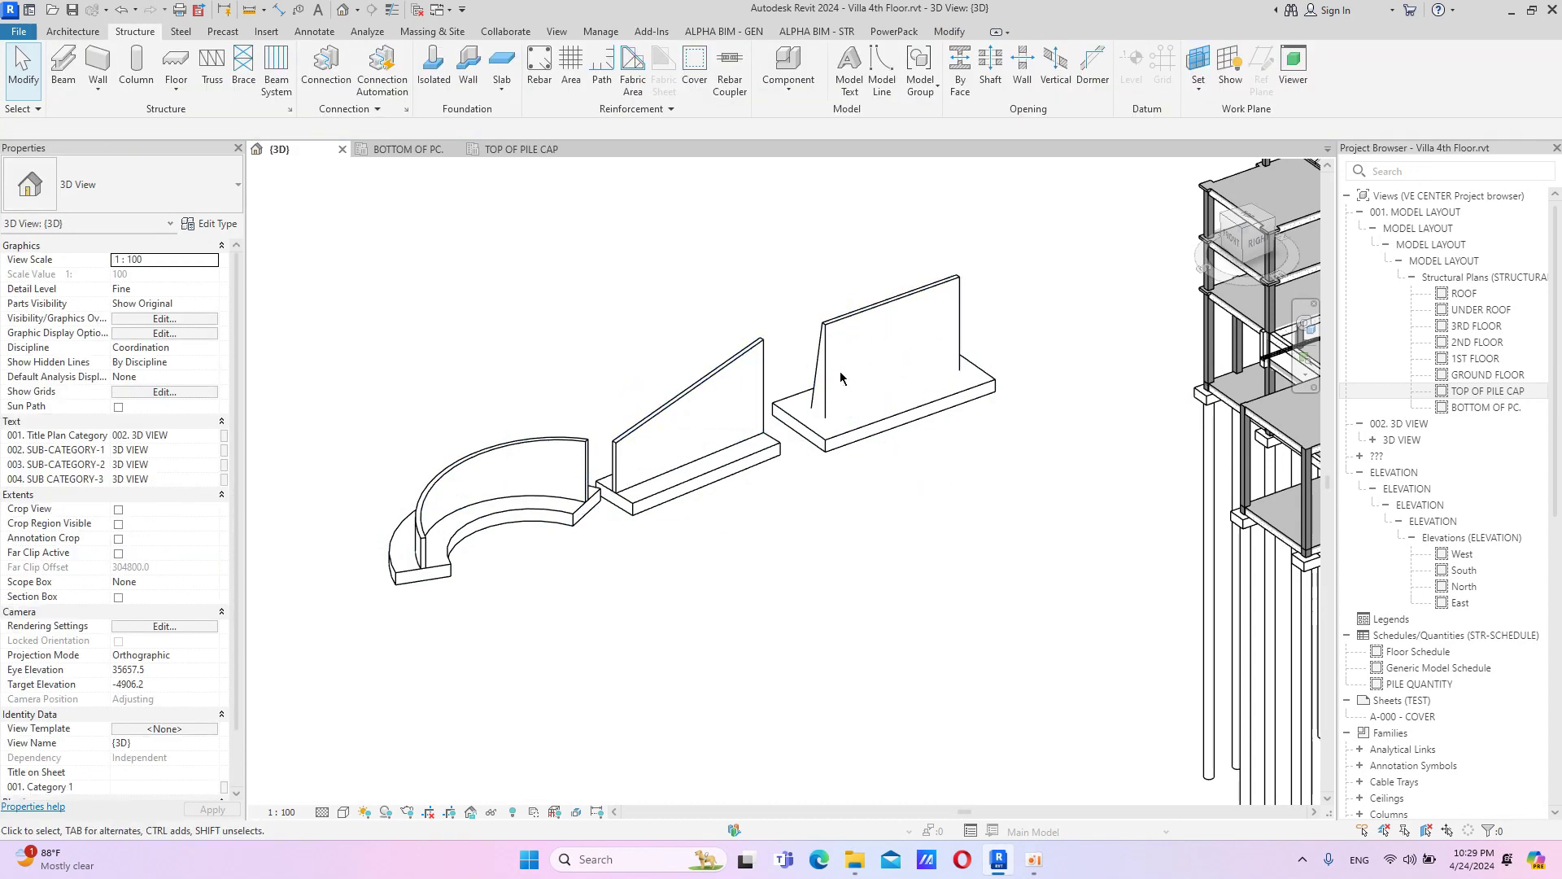
pyautogui.scroll(2, 517, 350)
pyautogui.scroll(1, 488, 390)
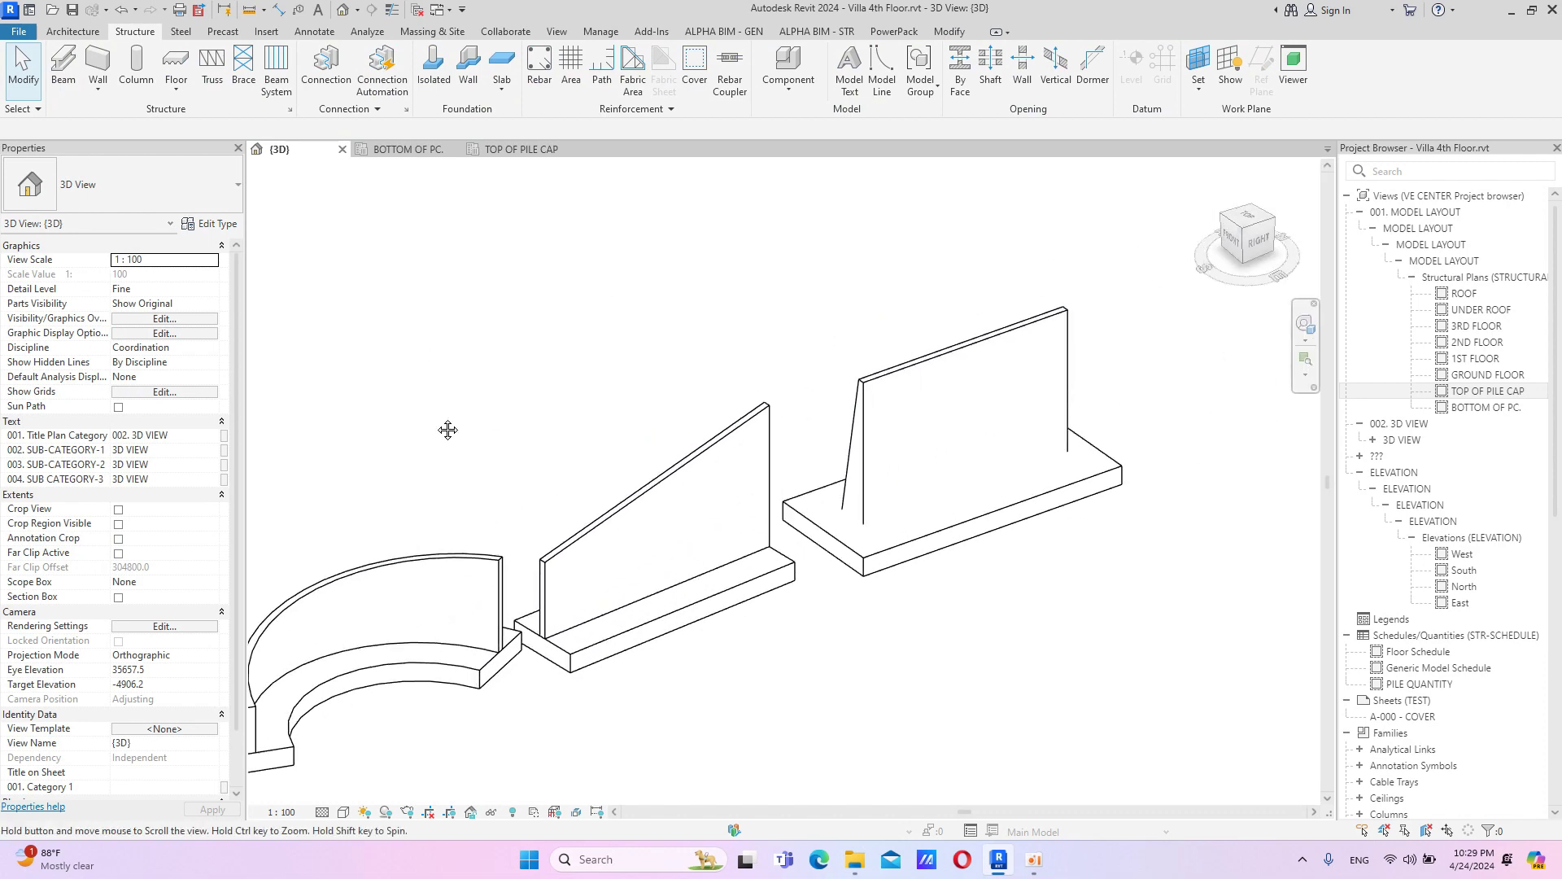
pyautogui.scroll(1, 656, 541)
pyautogui.scroll(-3, 733, 488)
pyautogui.scroll(4, 702, 452)
pyautogui.scroll(2, 728, 391)
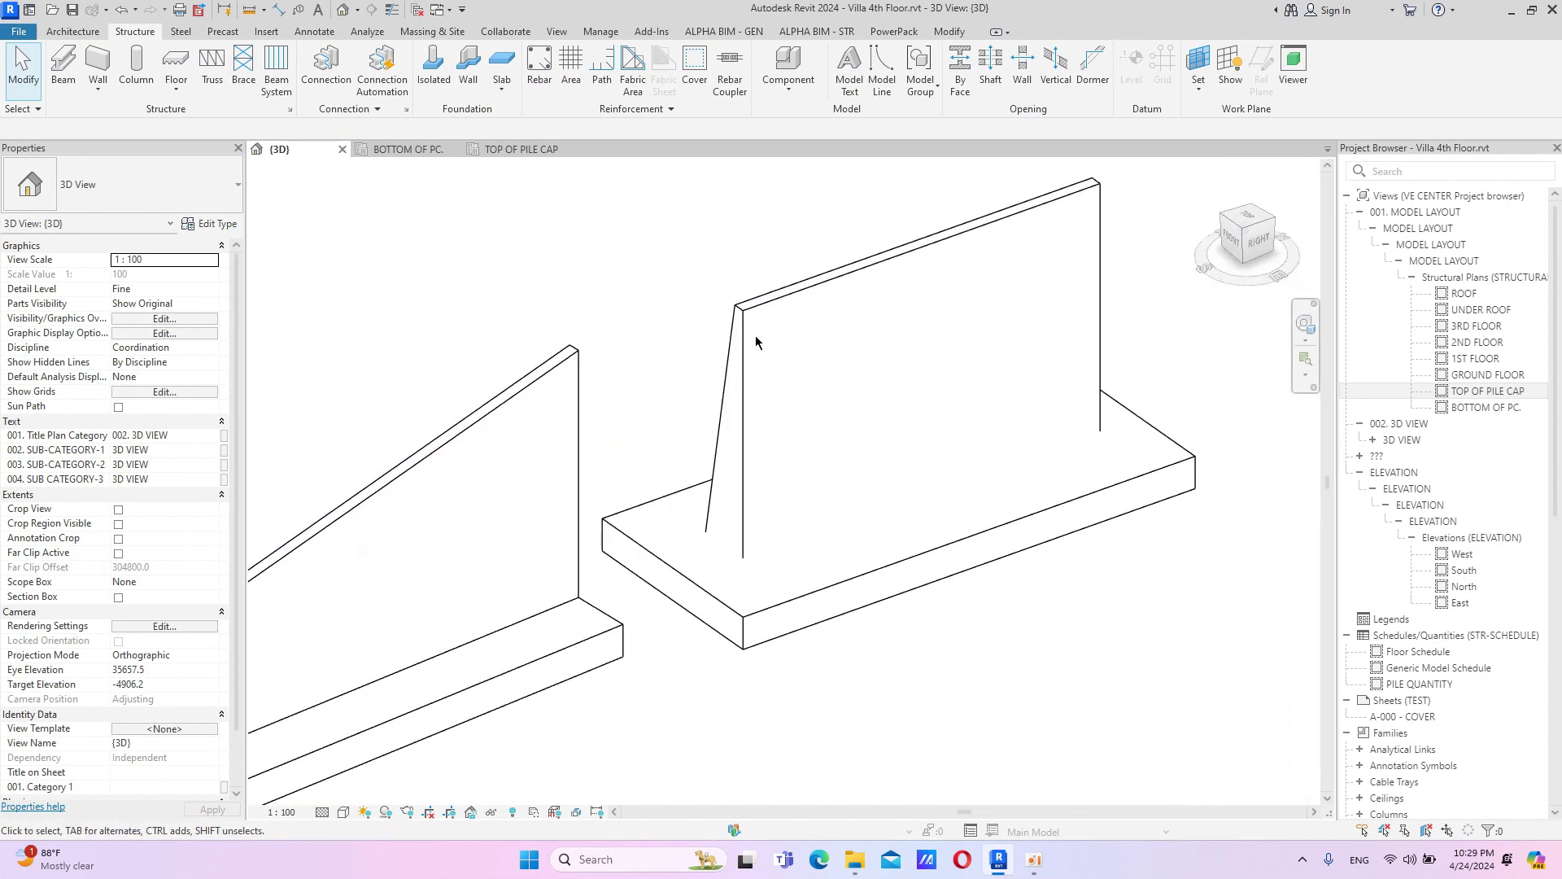
# Examine the tapered wall and wall group, then pan to bring the building beside them into view.
pyautogui.click(735, 547)
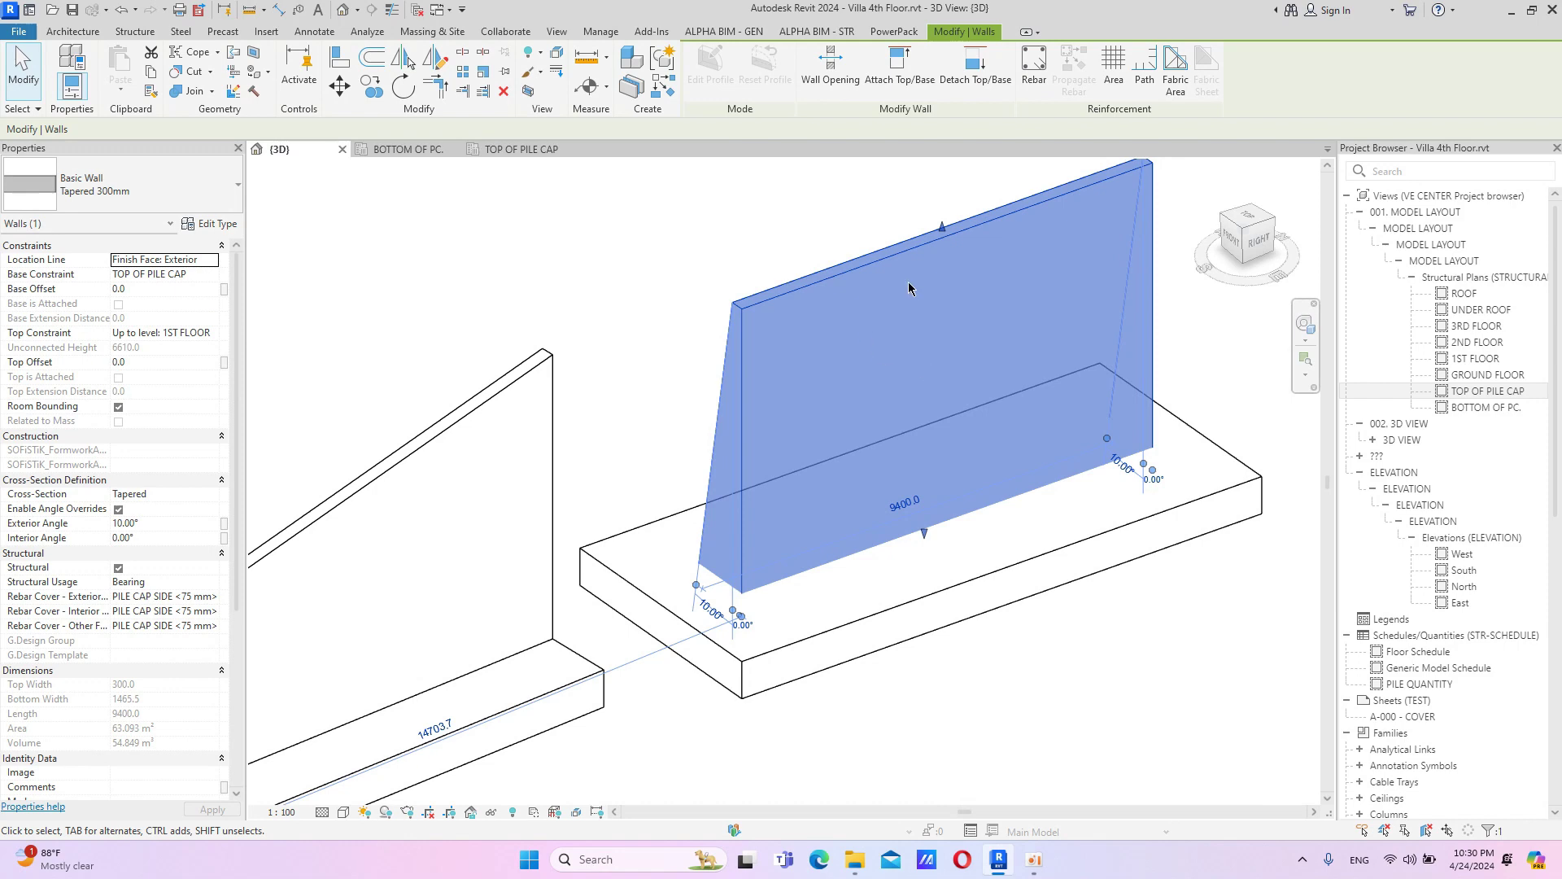
pyautogui.scroll(-5, 881, 350)
pyautogui.click(772, 265)
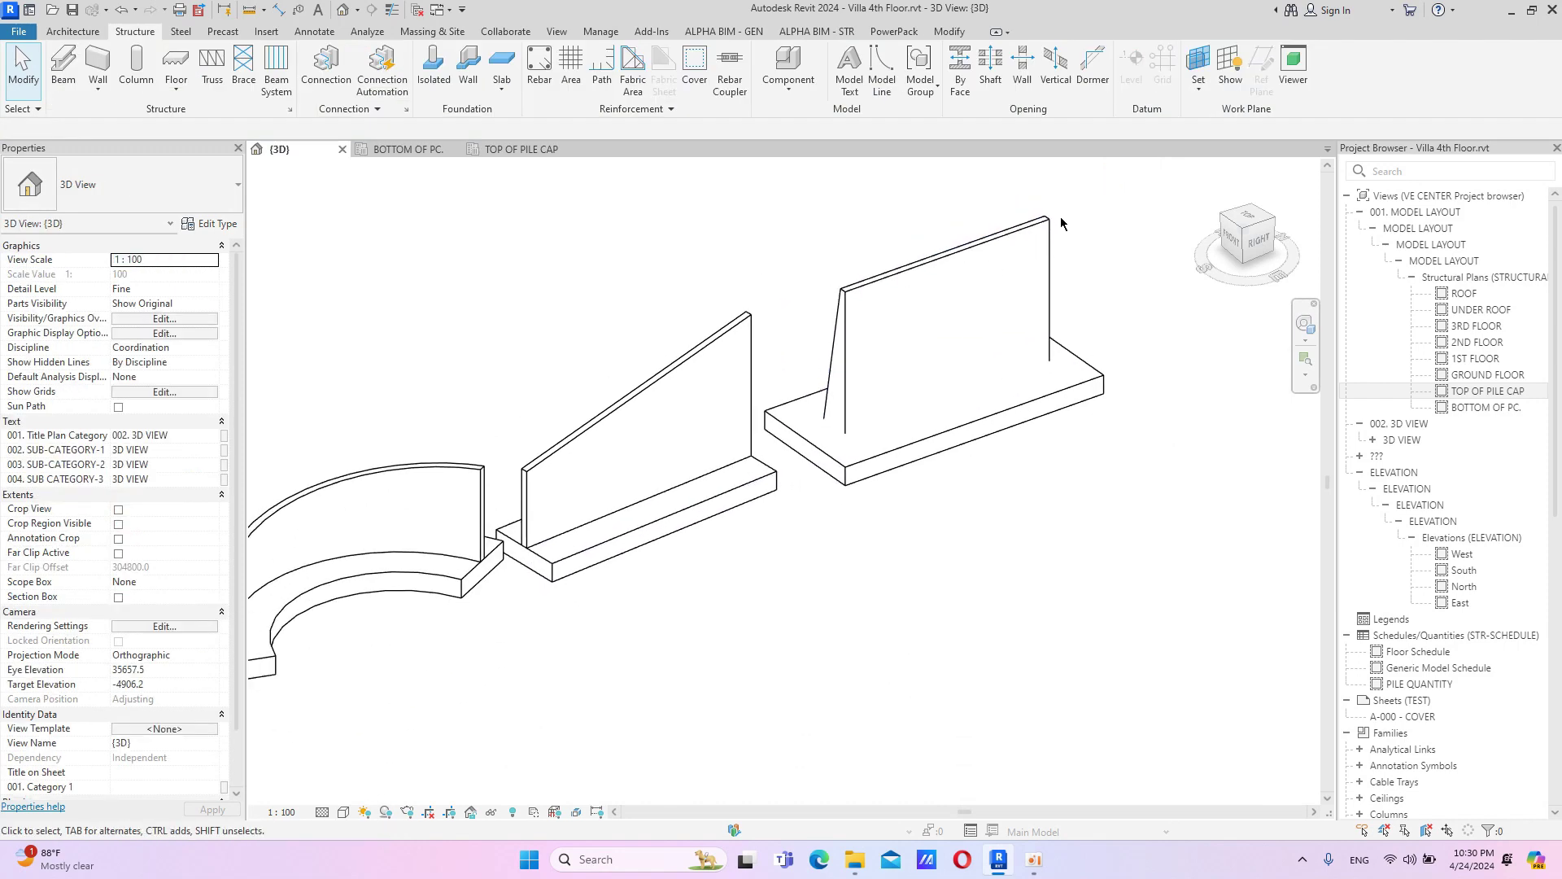
pyautogui.scroll(-2, 1061, 223)
pyautogui.moveTo(1125, 202); pyautogui.dragTo(438, 608)
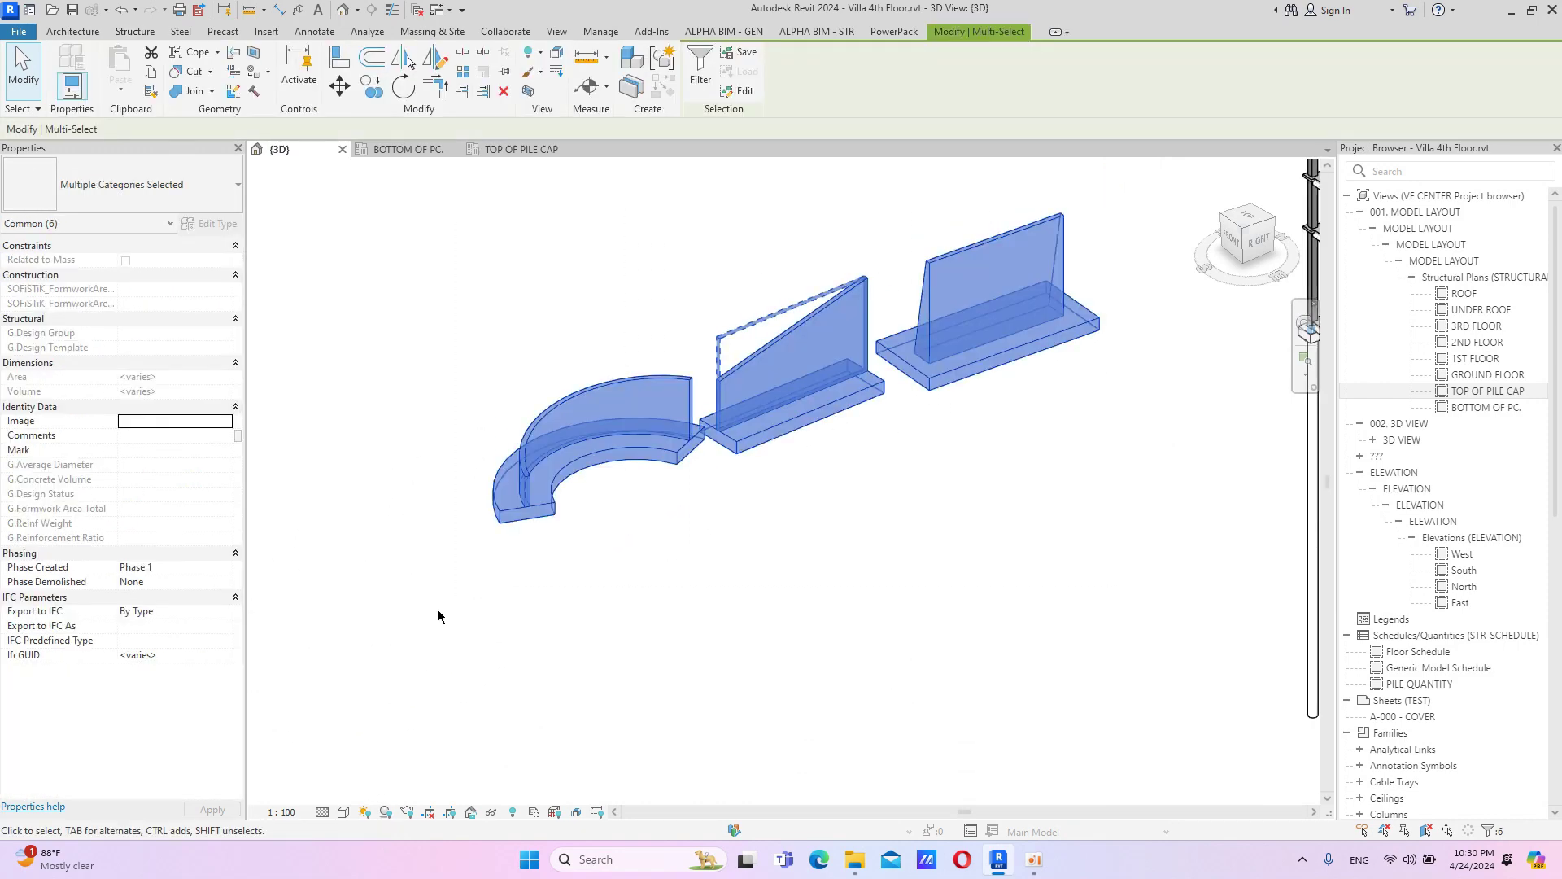
pyautogui.click(438, 609)
pyautogui.moveTo(1131, 199); pyautogui.dragTo(403, 584)
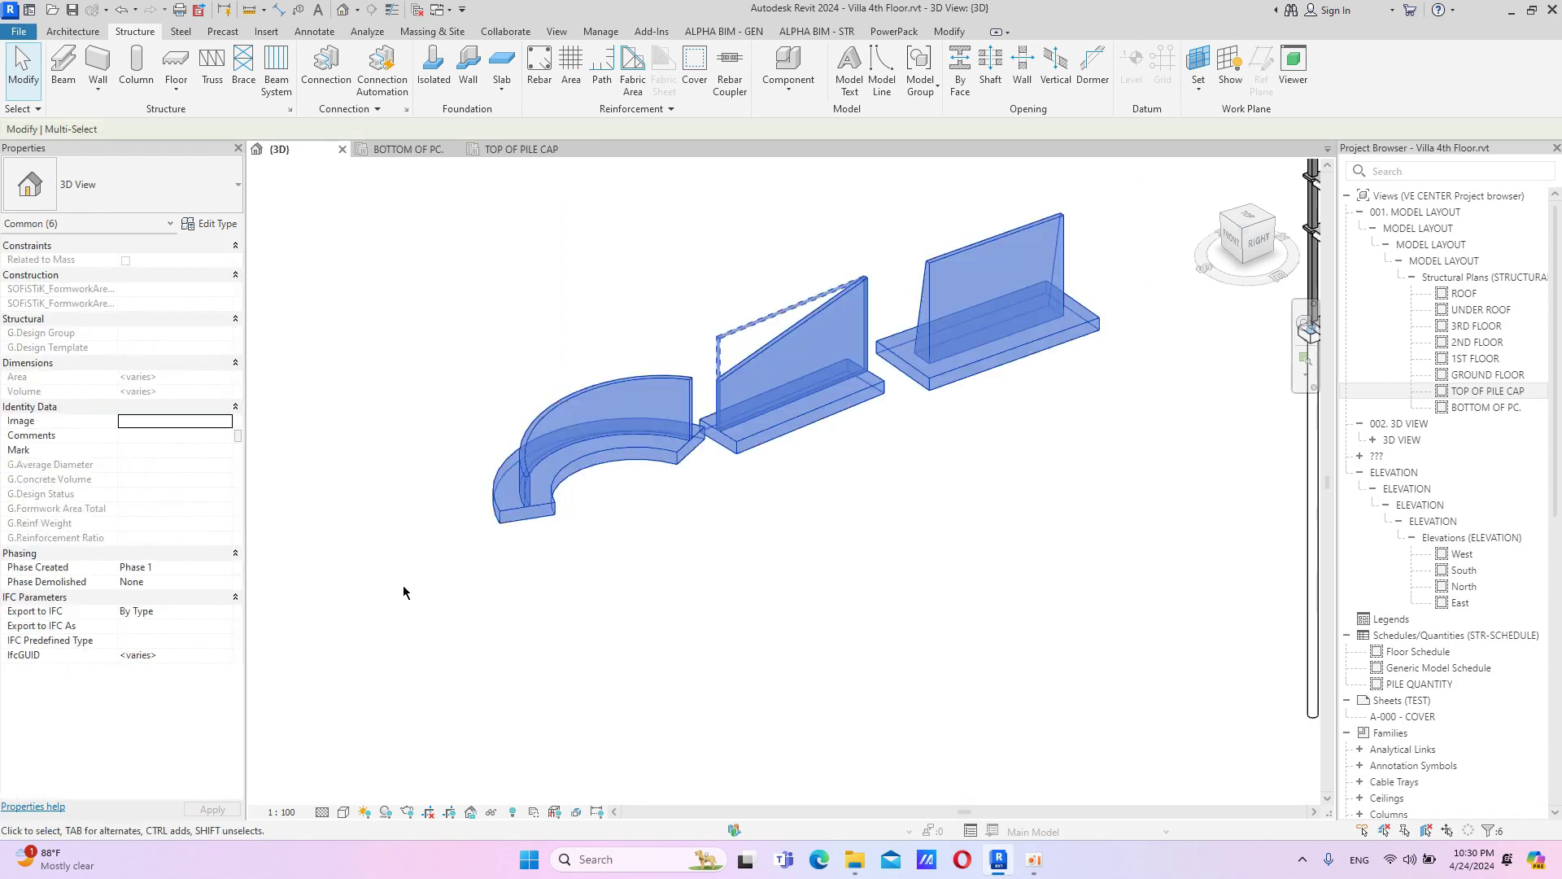
pyautogui.click(687, 560)
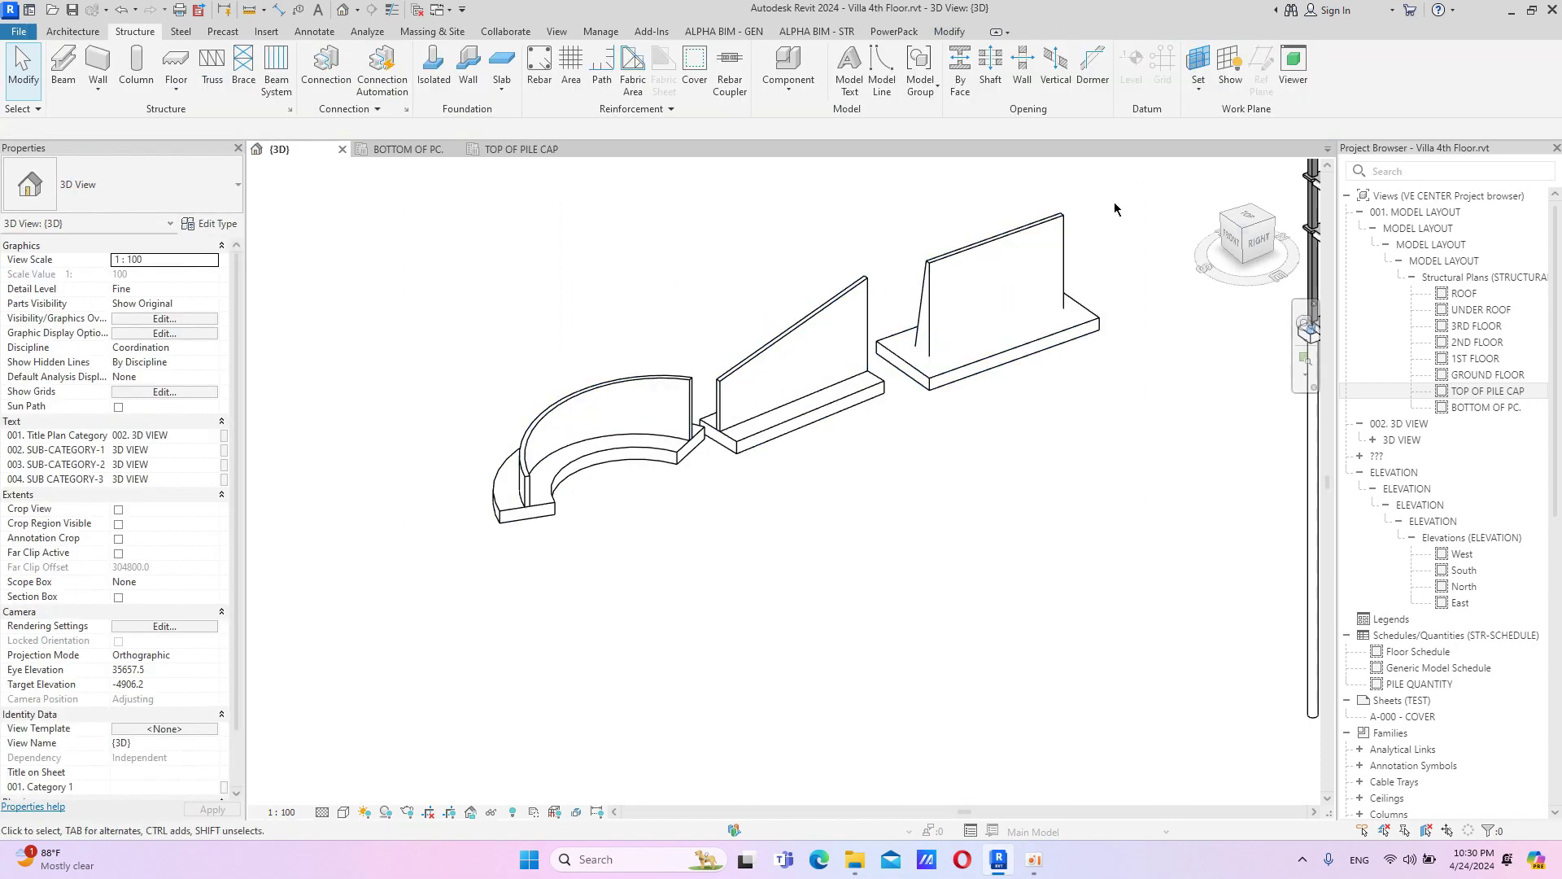
pyautogui.moveTo(1115, 209); pyautogui.dragTo(401, 610)
pyautogui.click(899, 565)
pyautogui.moveTo(899, 564); pyautogui.dragTo(725, 544, button='middle')
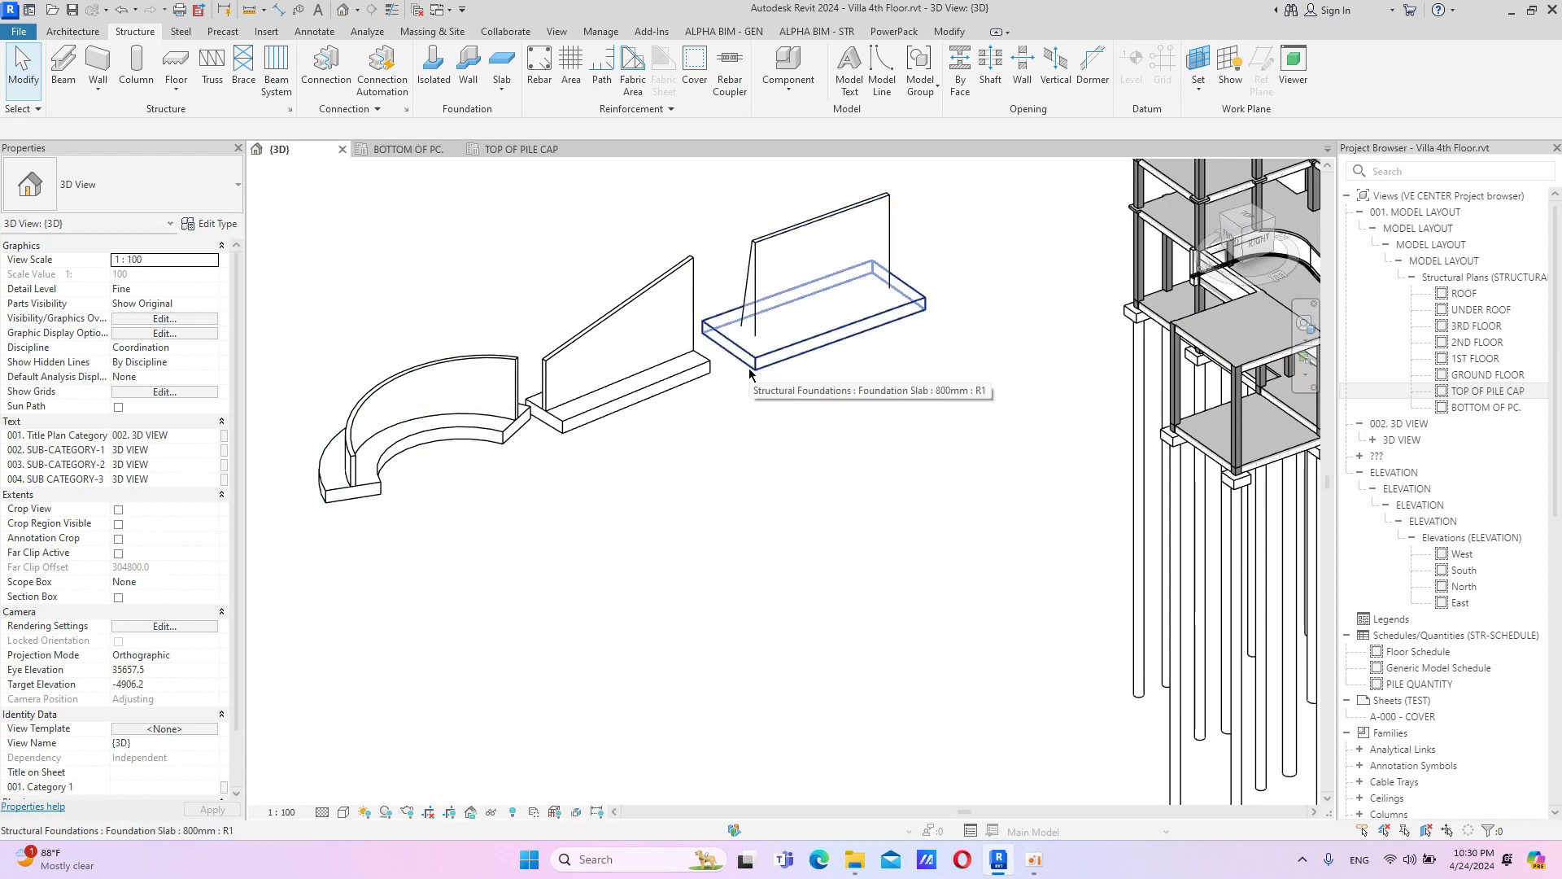
pyautogui.click(824, 219)
pyautogui.scroll(1, 749, 350)
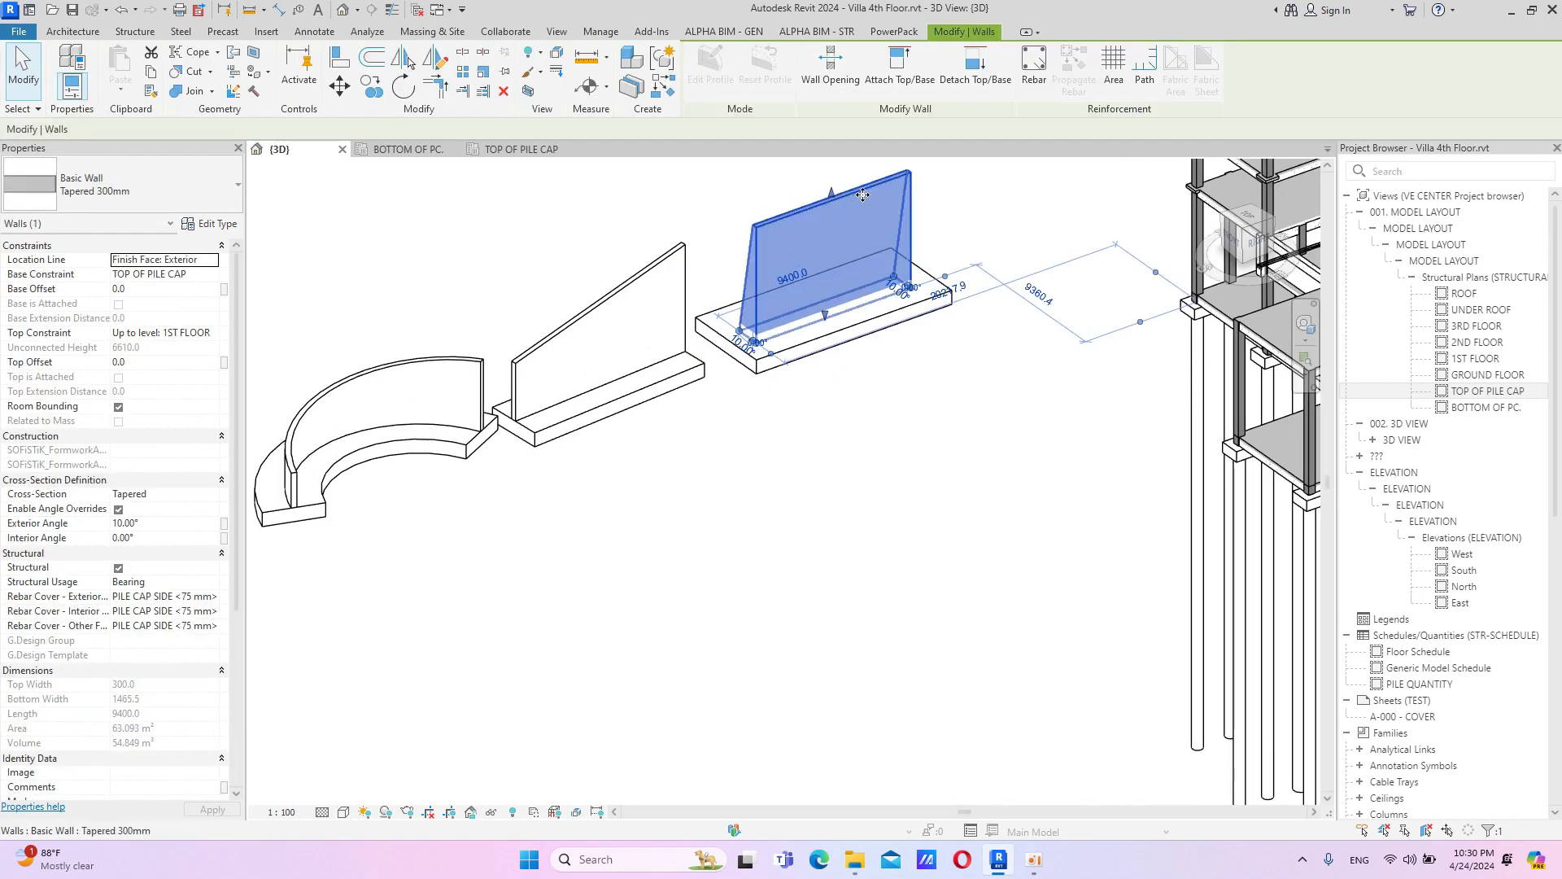
pyautogui.click(907, 366)
pyautogui.scroll(1, 907, 366)
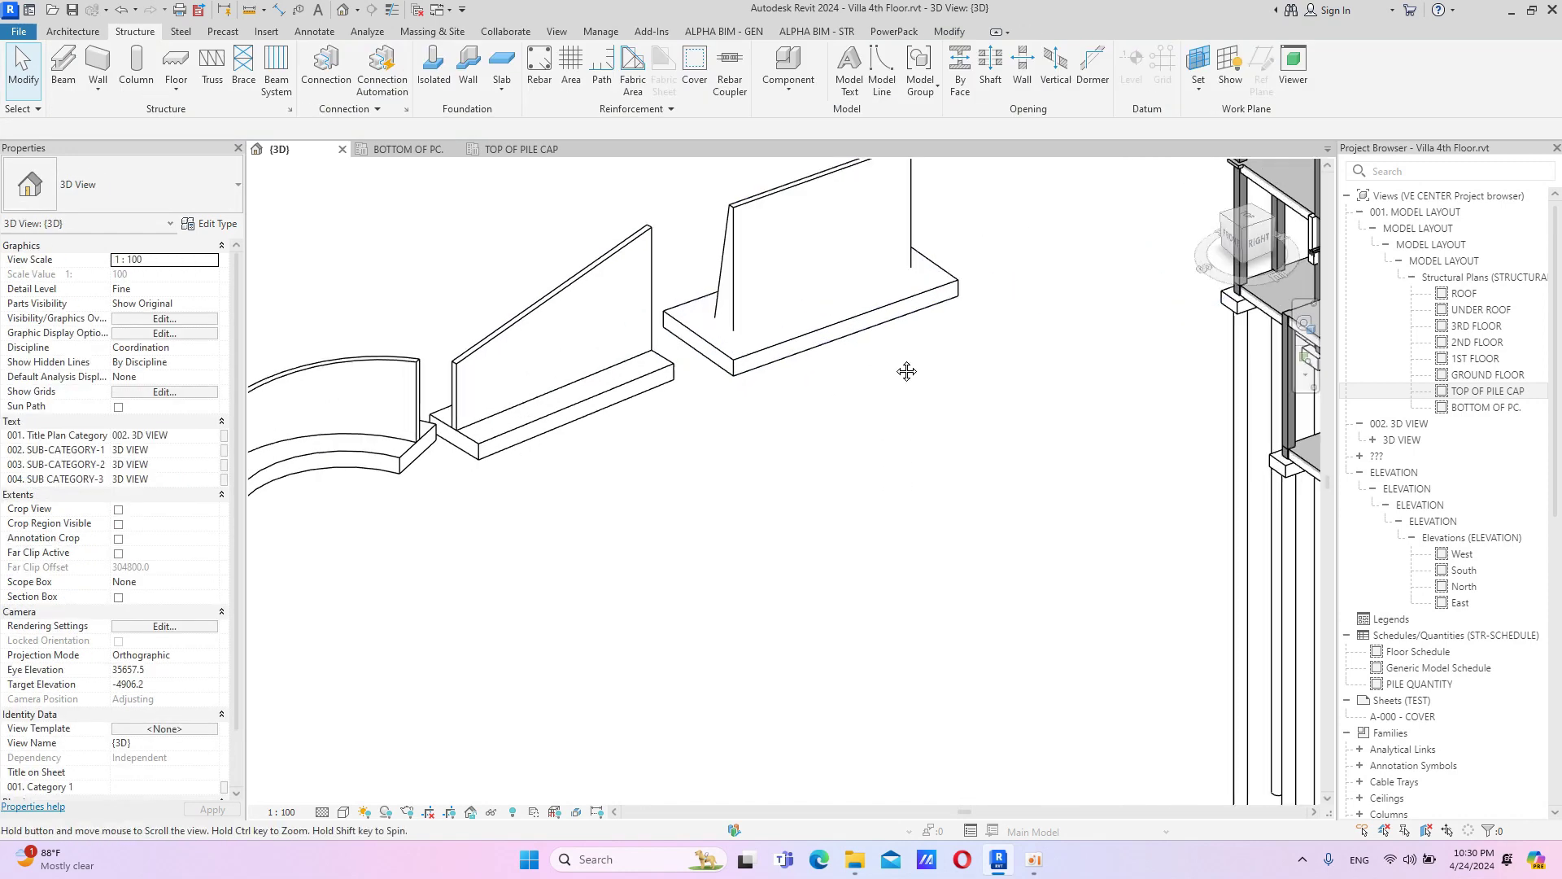
pyautogui.scroll(1, 906, 366)
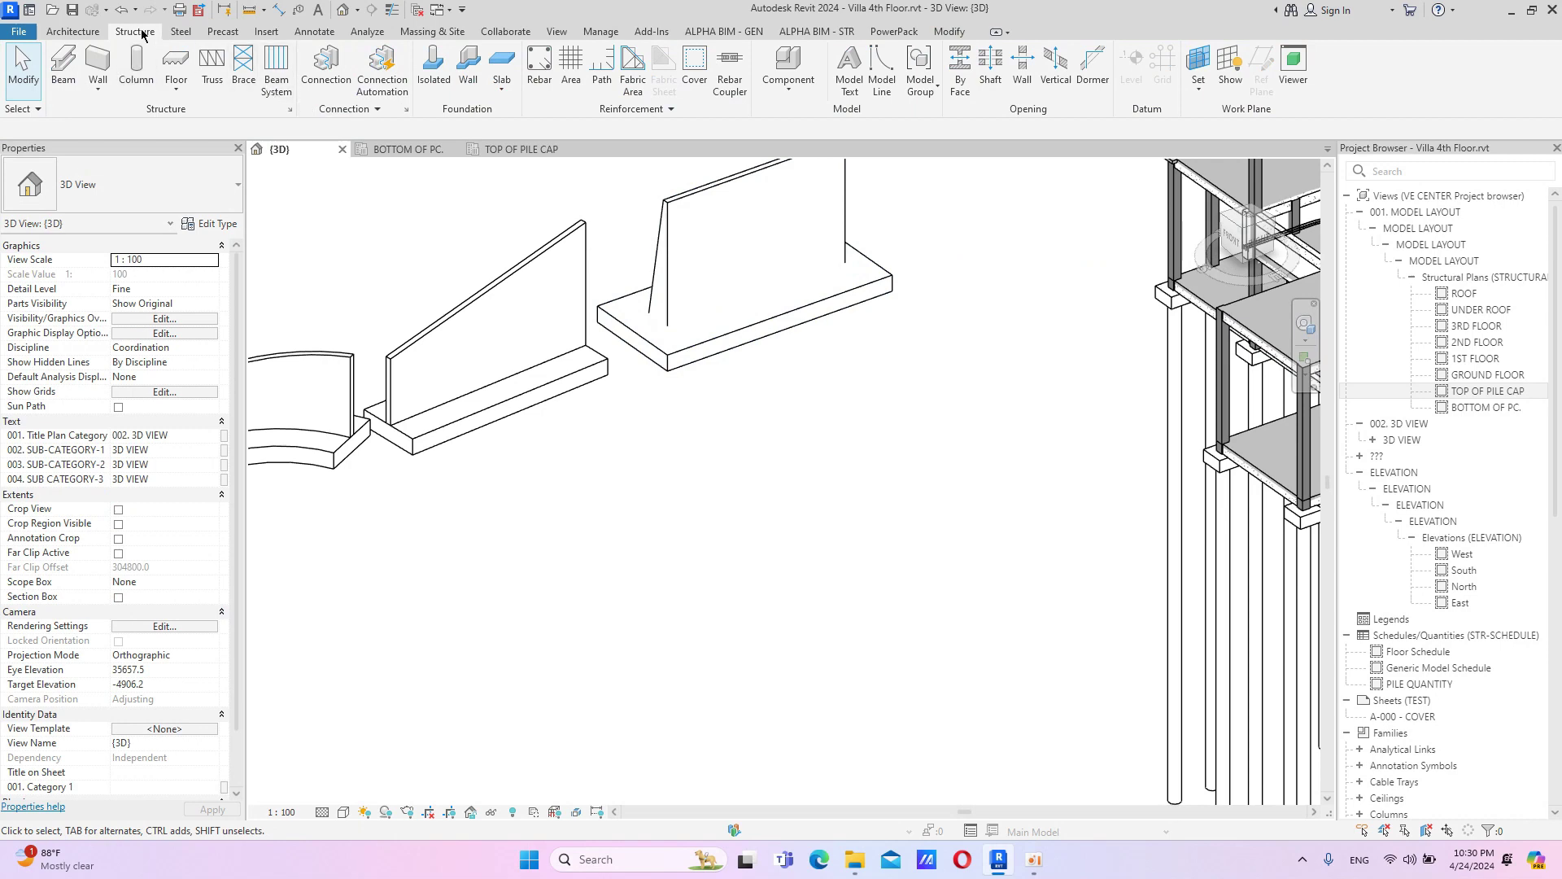
# Attempt a structural wall near the tapered wall's footing, then cancel the unfinished wall.
pyautogui.click(97, 88)
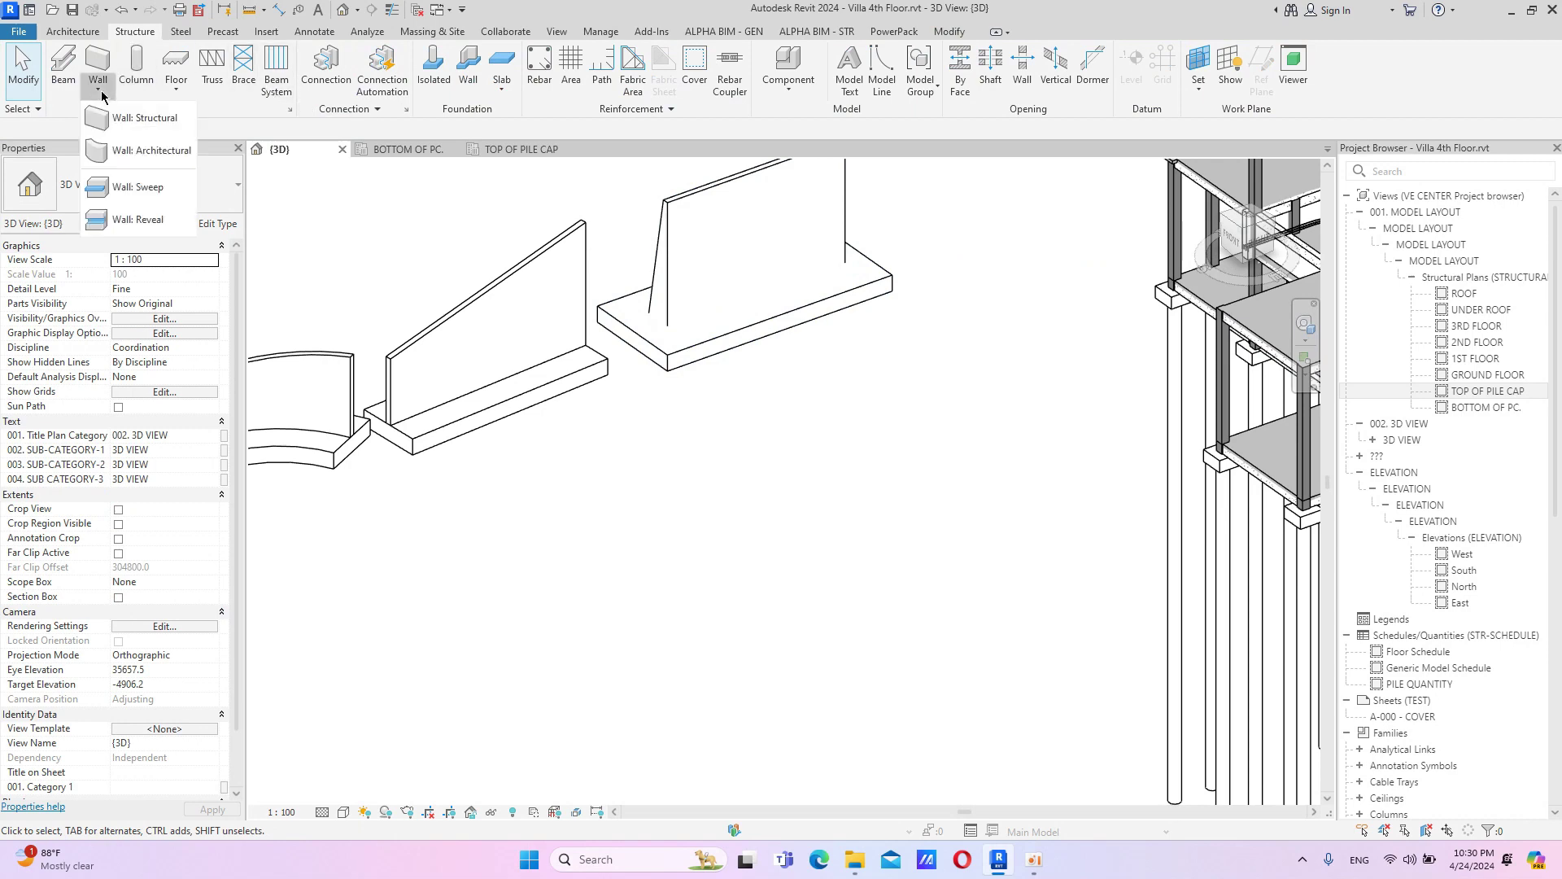
pyautogui.click(138, 128)
pyautogui.moveTo(1081, 391); pyautogui.dragTo(903, 394, button='middle')
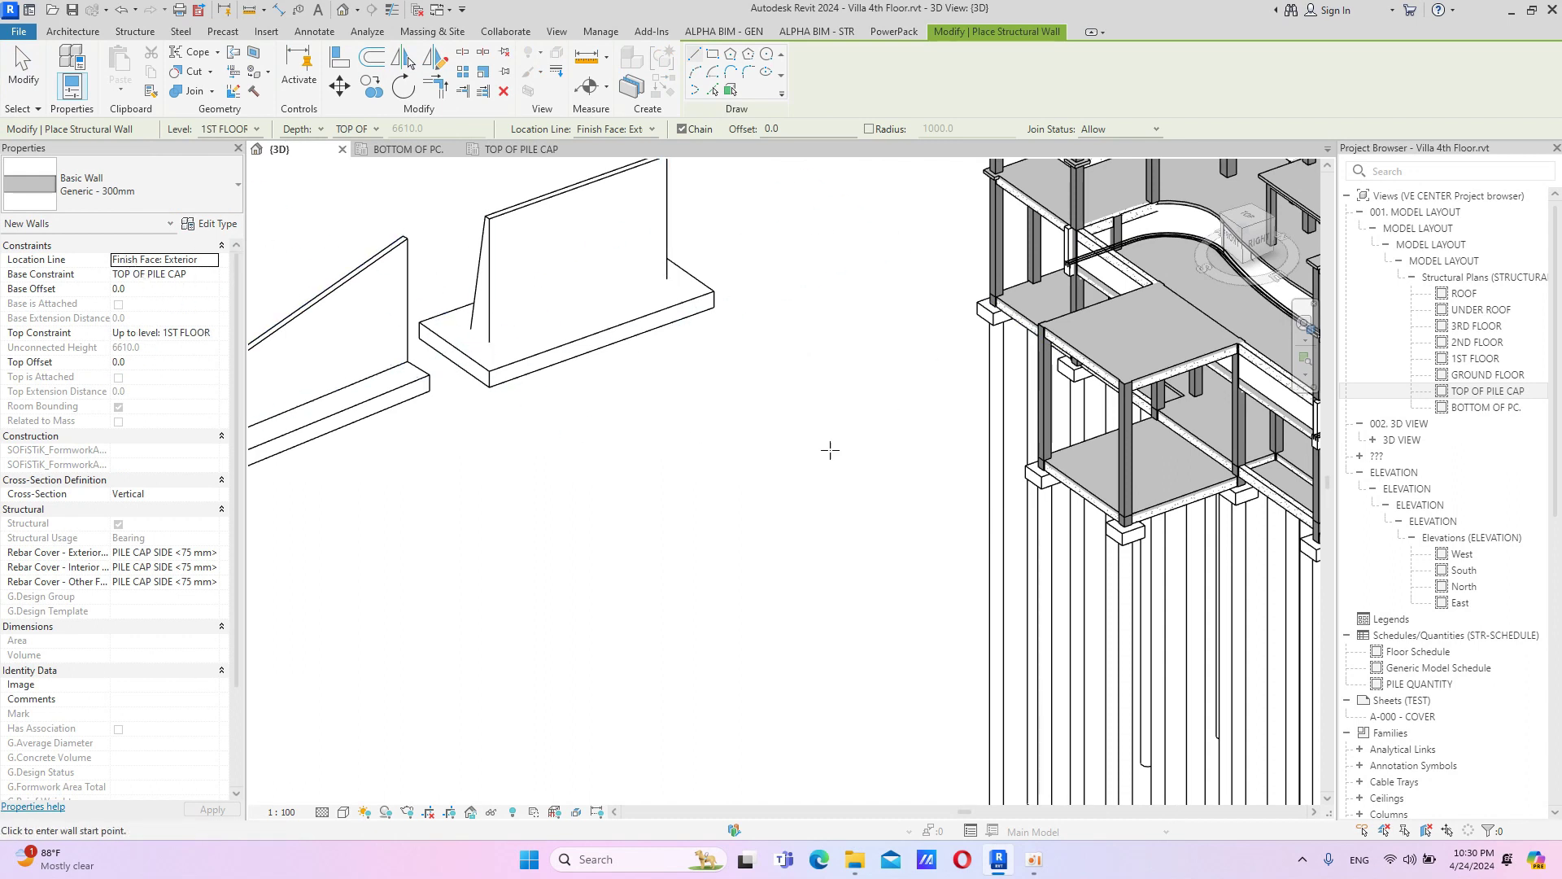
pyautogui.moveTo(830, 450); pyautogui.dragTo(854, 354, button='middle')
pyautogui.click(850, 362)
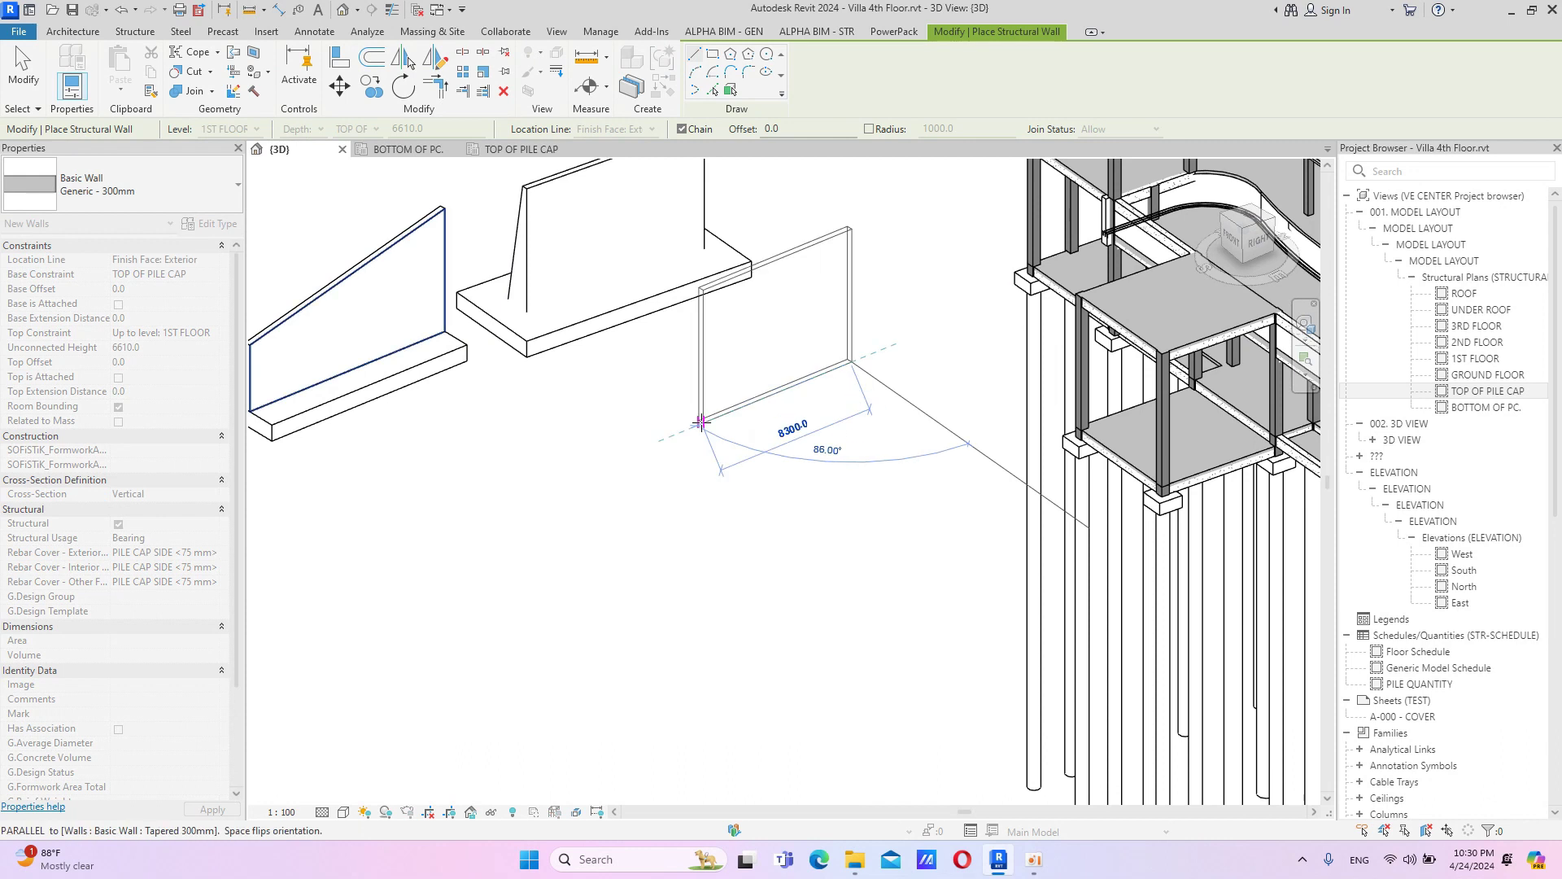
pyautogui.press('Escape')
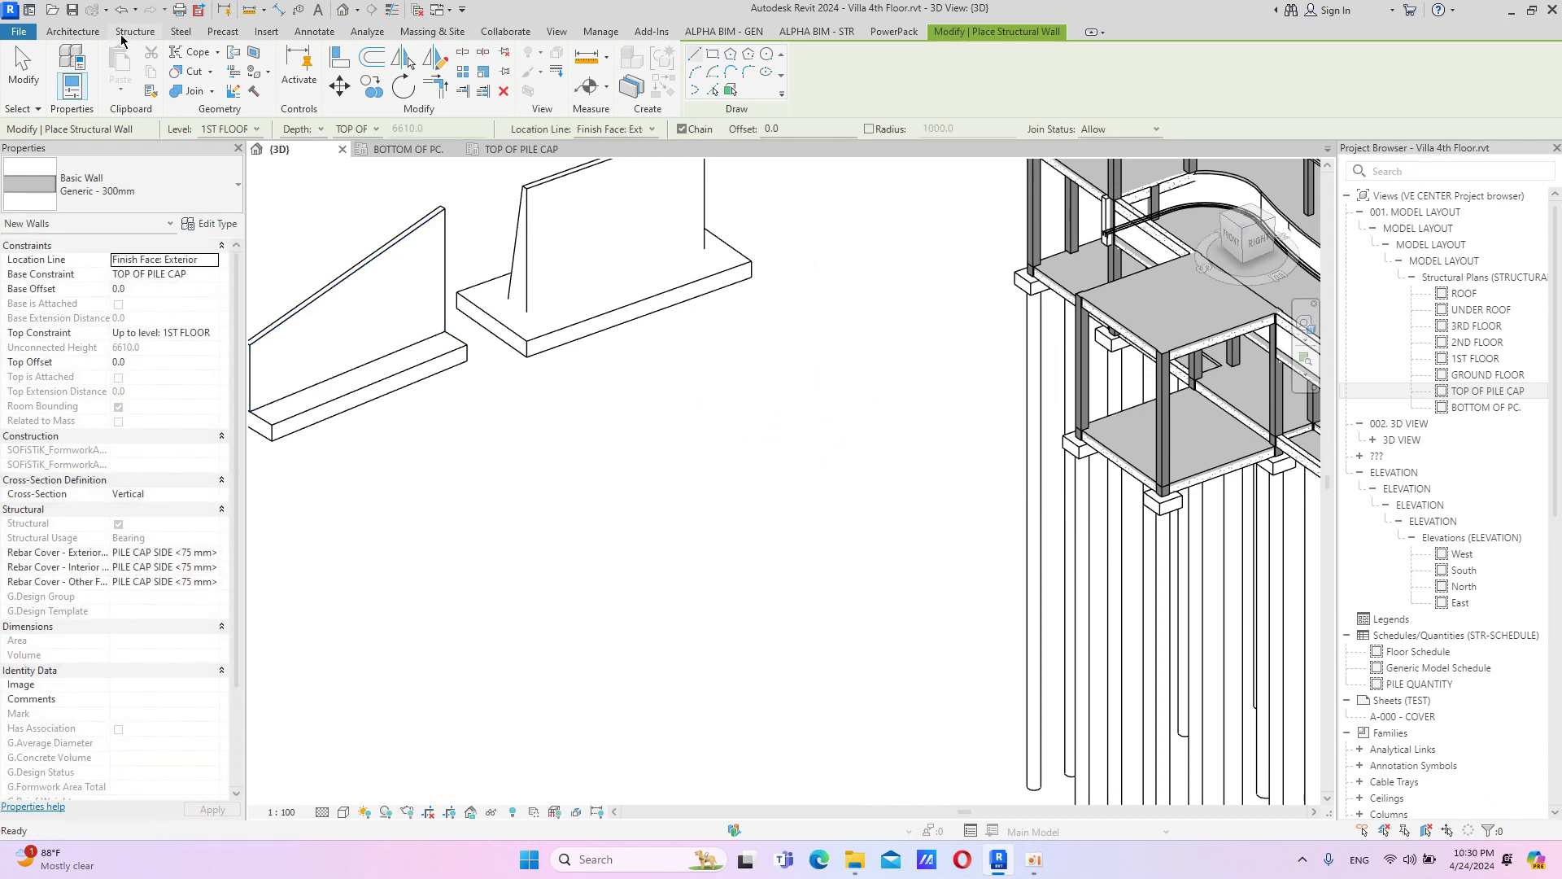
# Restart Structural Wall placement with the Basic Wall Generic - 300mm type.
pyautogui.click(122, 32)
pyautogui.click(98, 88)
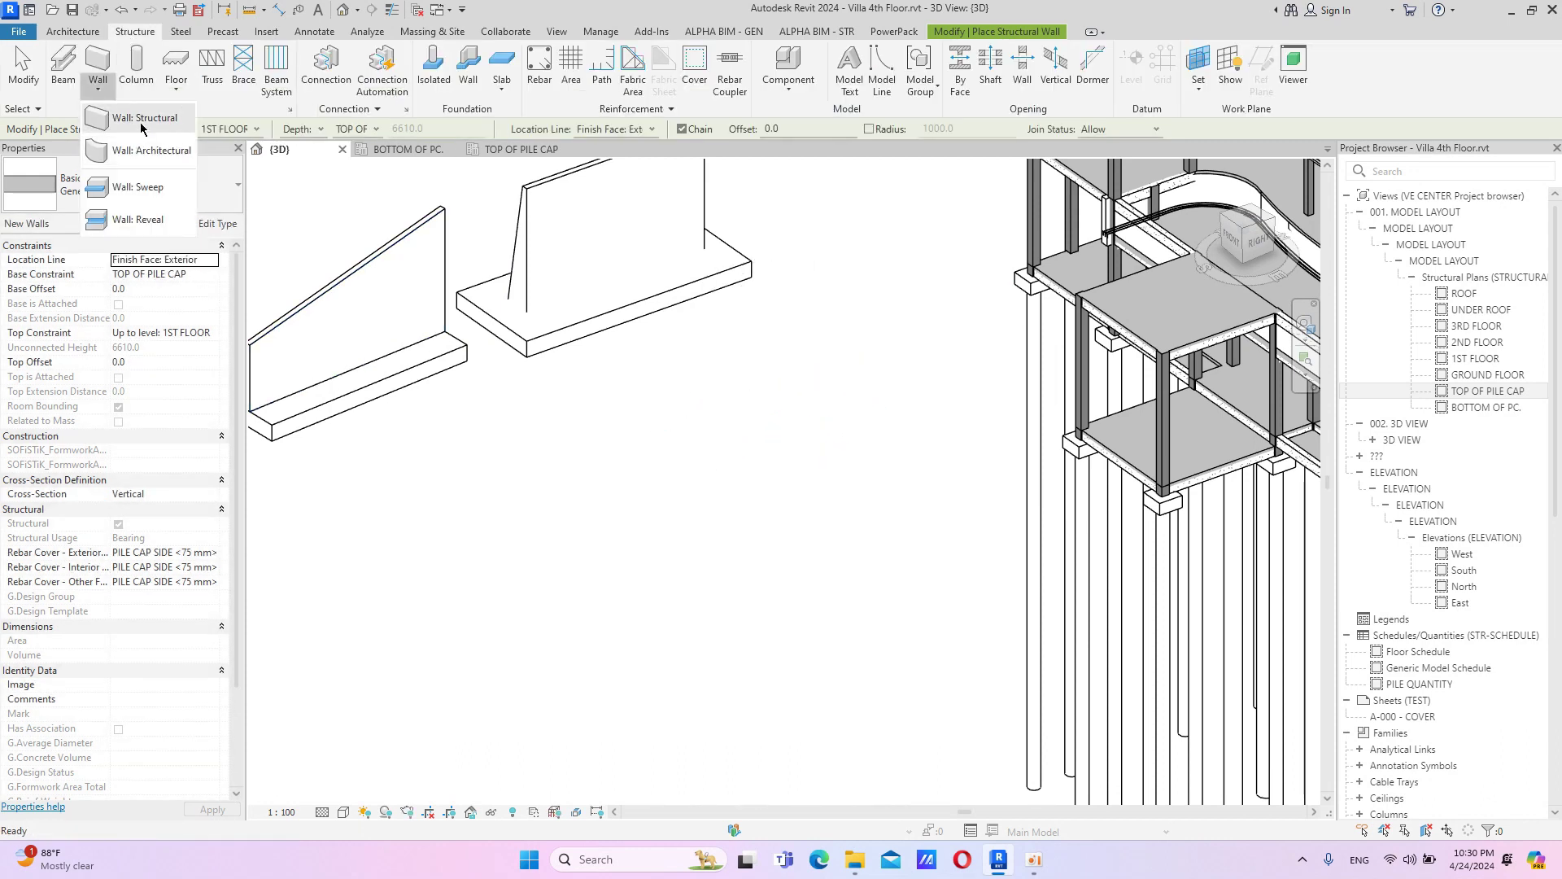
pyautogui.click(141, 128)
pyautogui.click(98, 88)
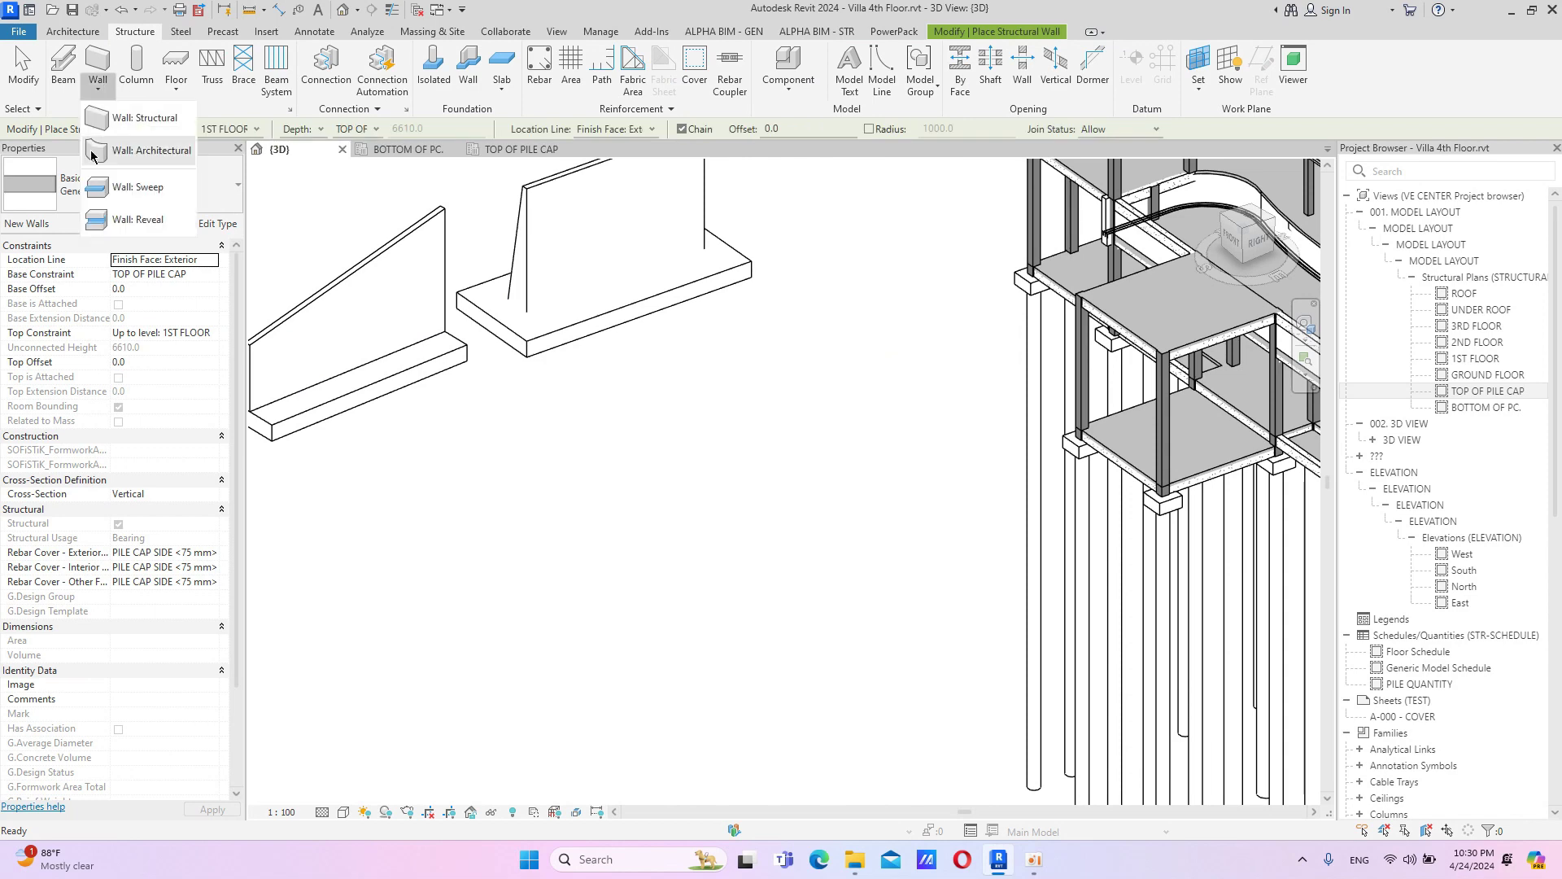
pyautogui.click(145, 118)
pyautogui.click(134, 191)
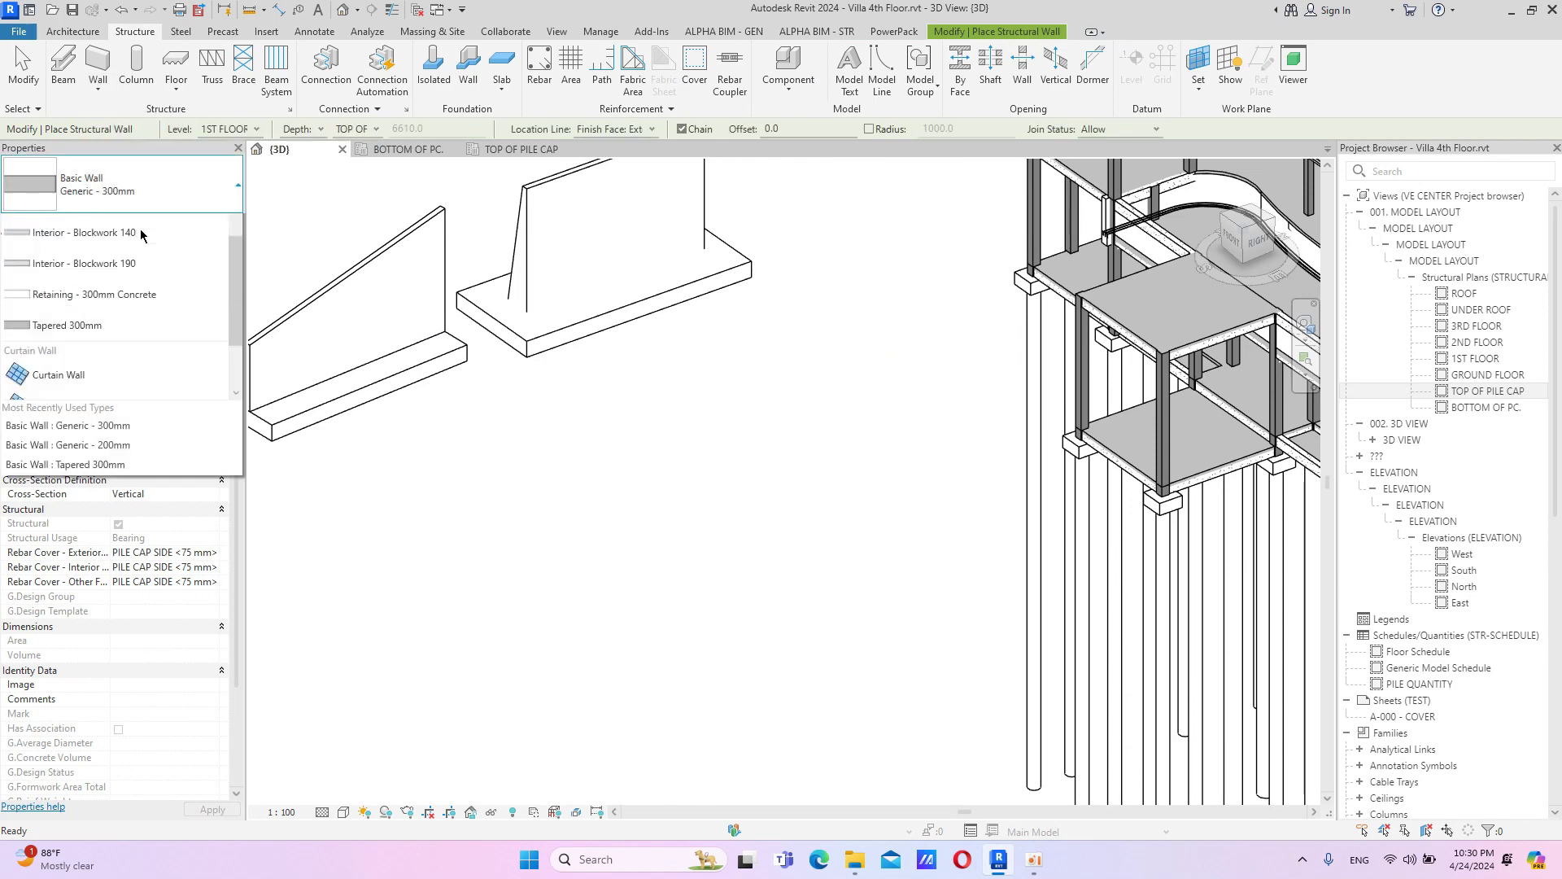
pyautogui.scroll(3, 141, 235)
pyautogui.click(155, 253)
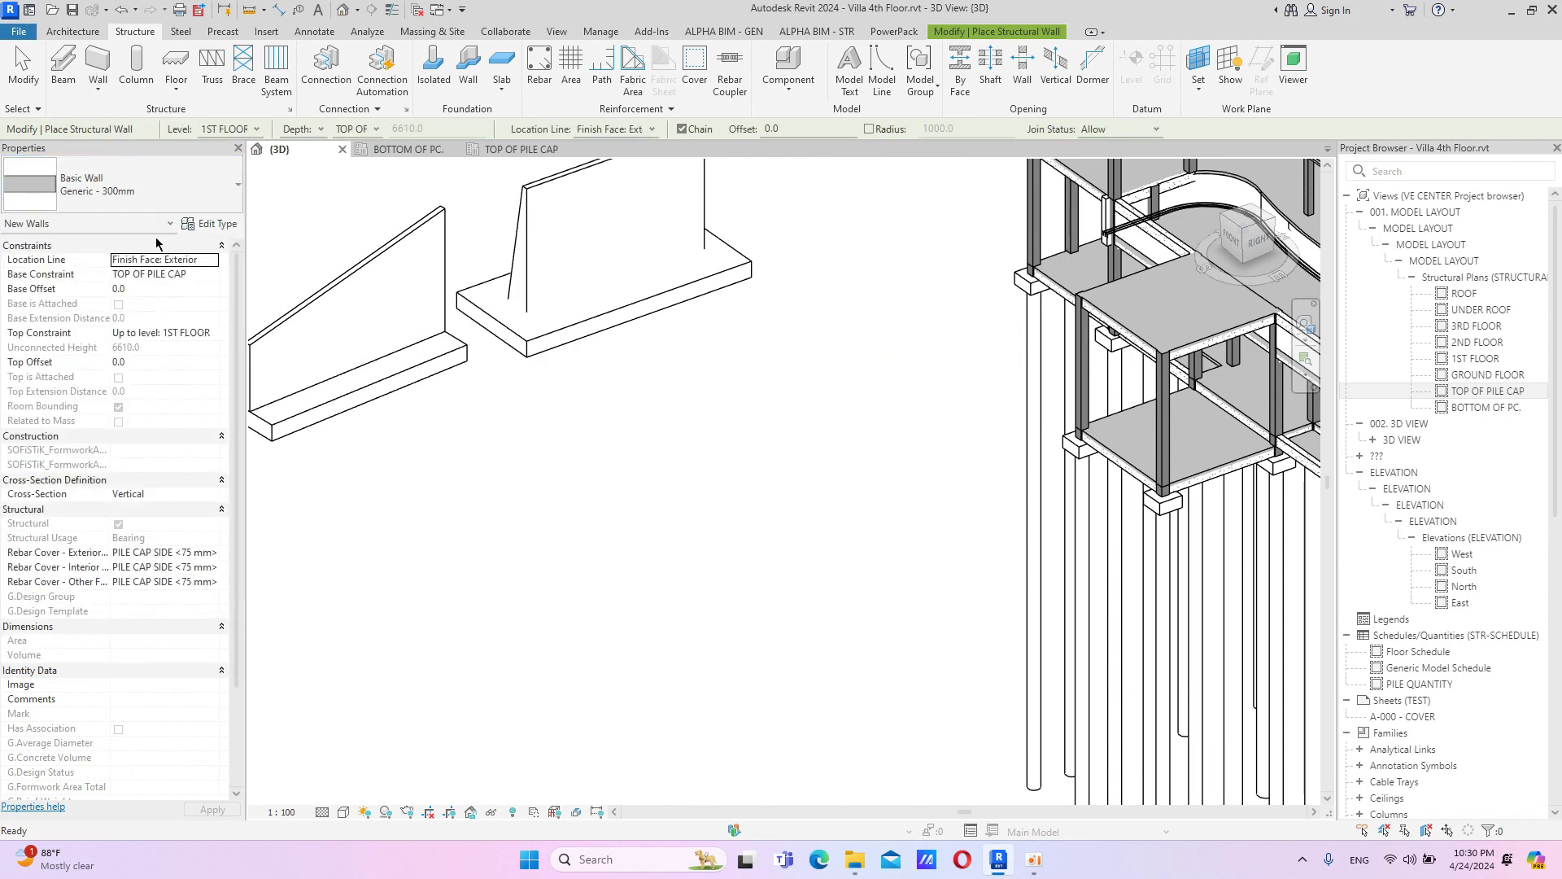
# Draw the 13113.8-long wall in front of the tapered wall's footing and select it.
pyautogui.click(846, 346)
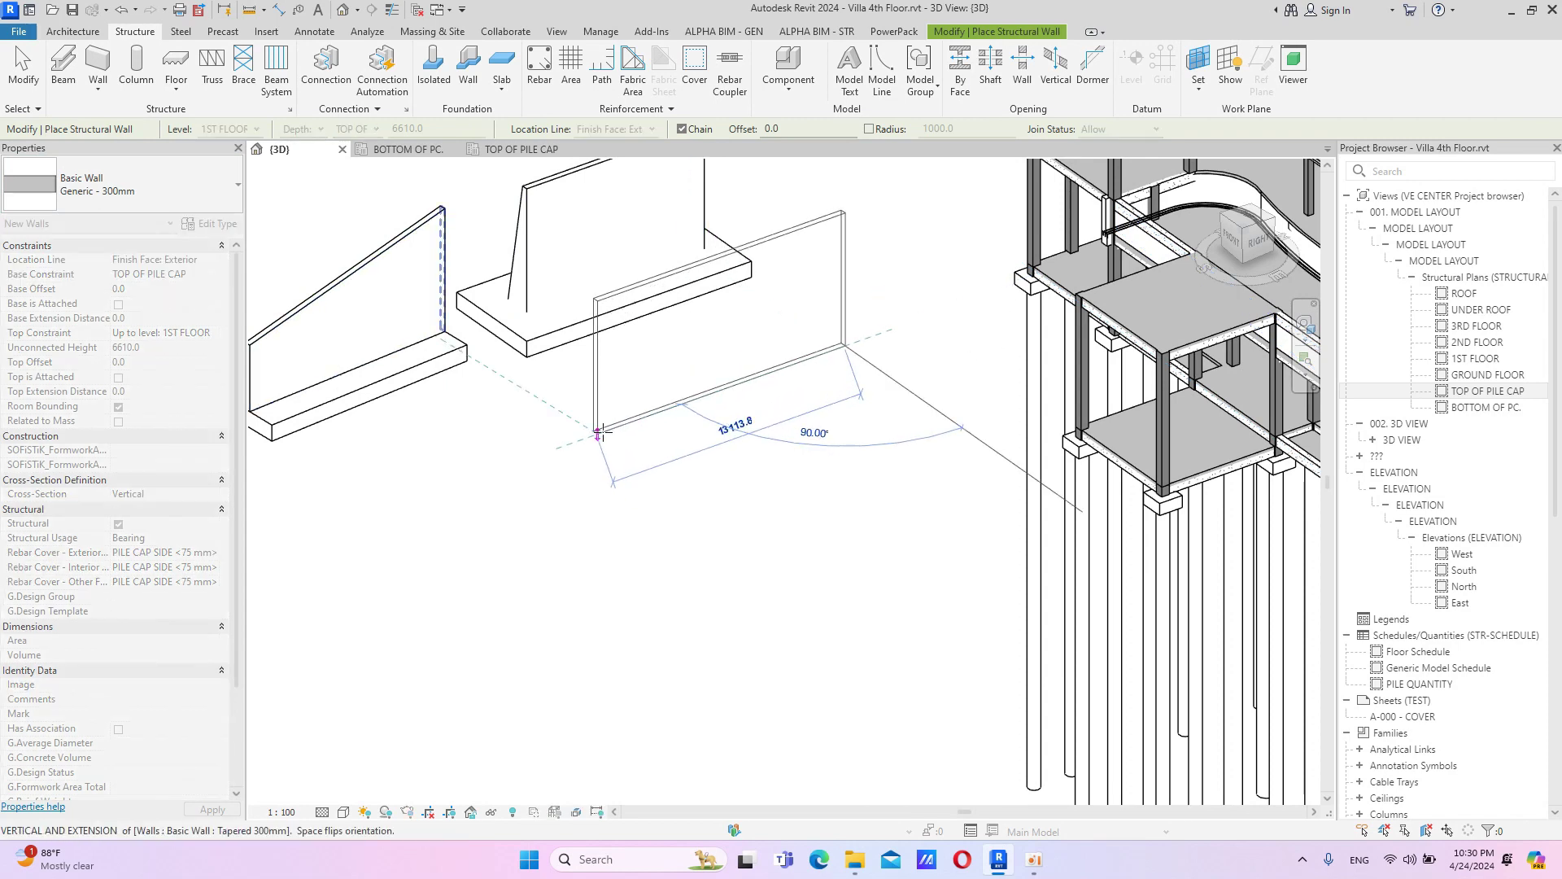
pyautogui.click(599, 433)
pyautogui.press('Escape')
pyautogui.scroll(2, 729, 333)
pyautogui.press('Escape')
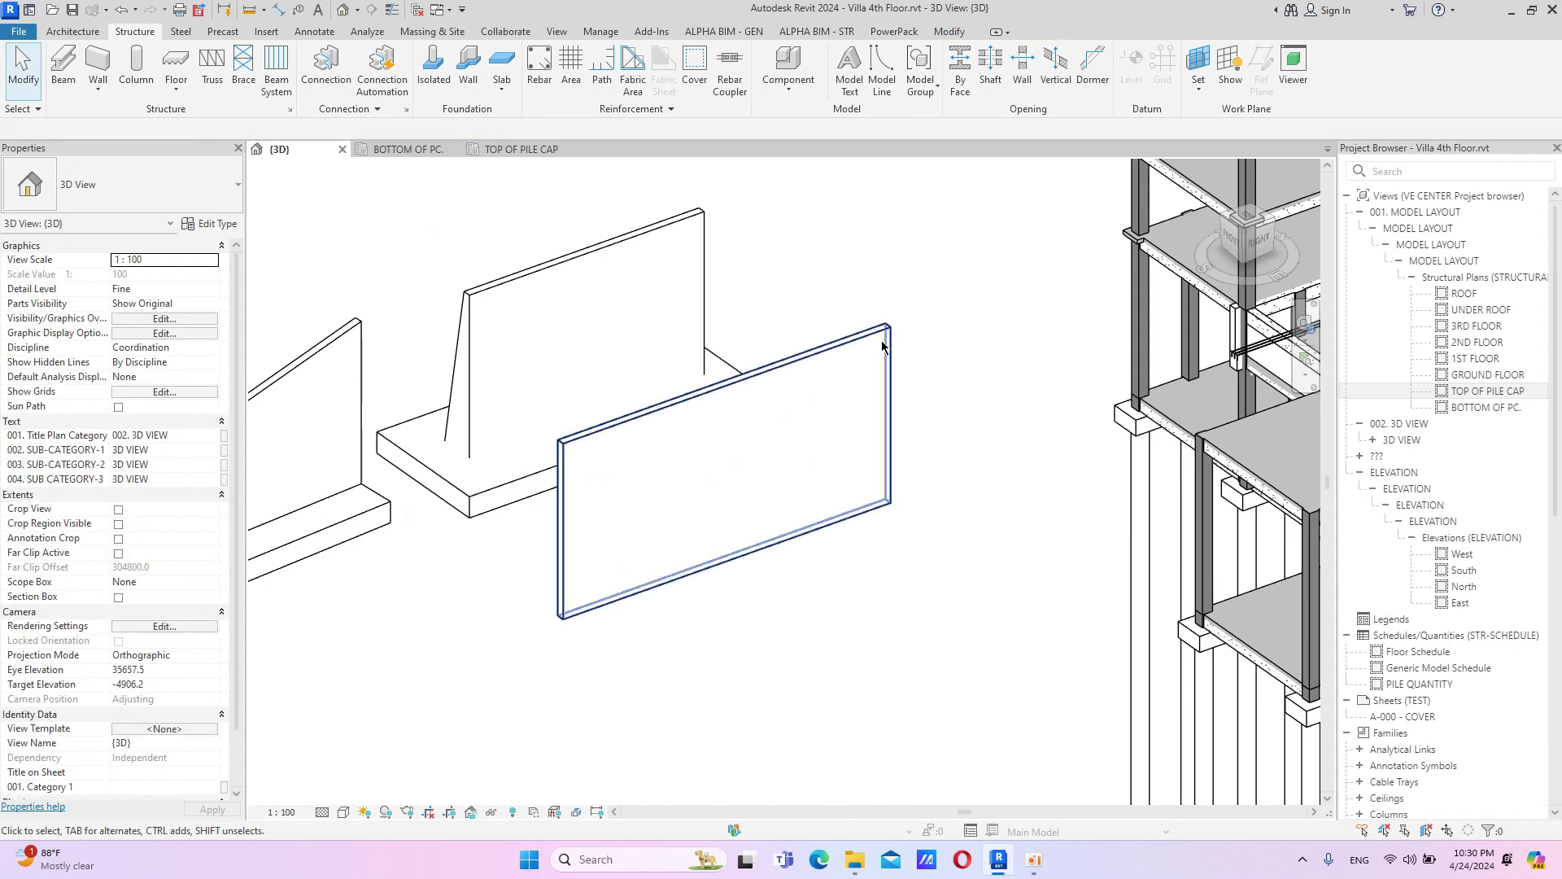
pyautogui.click(883, 346)
# Set the Generic - 300mm wall's Cross-Section to Tapered, then dismiss the variable-layer warning.
pyautogui.moveTo(578, 459); pyautogui.dragTo(697, 382, button='middle')
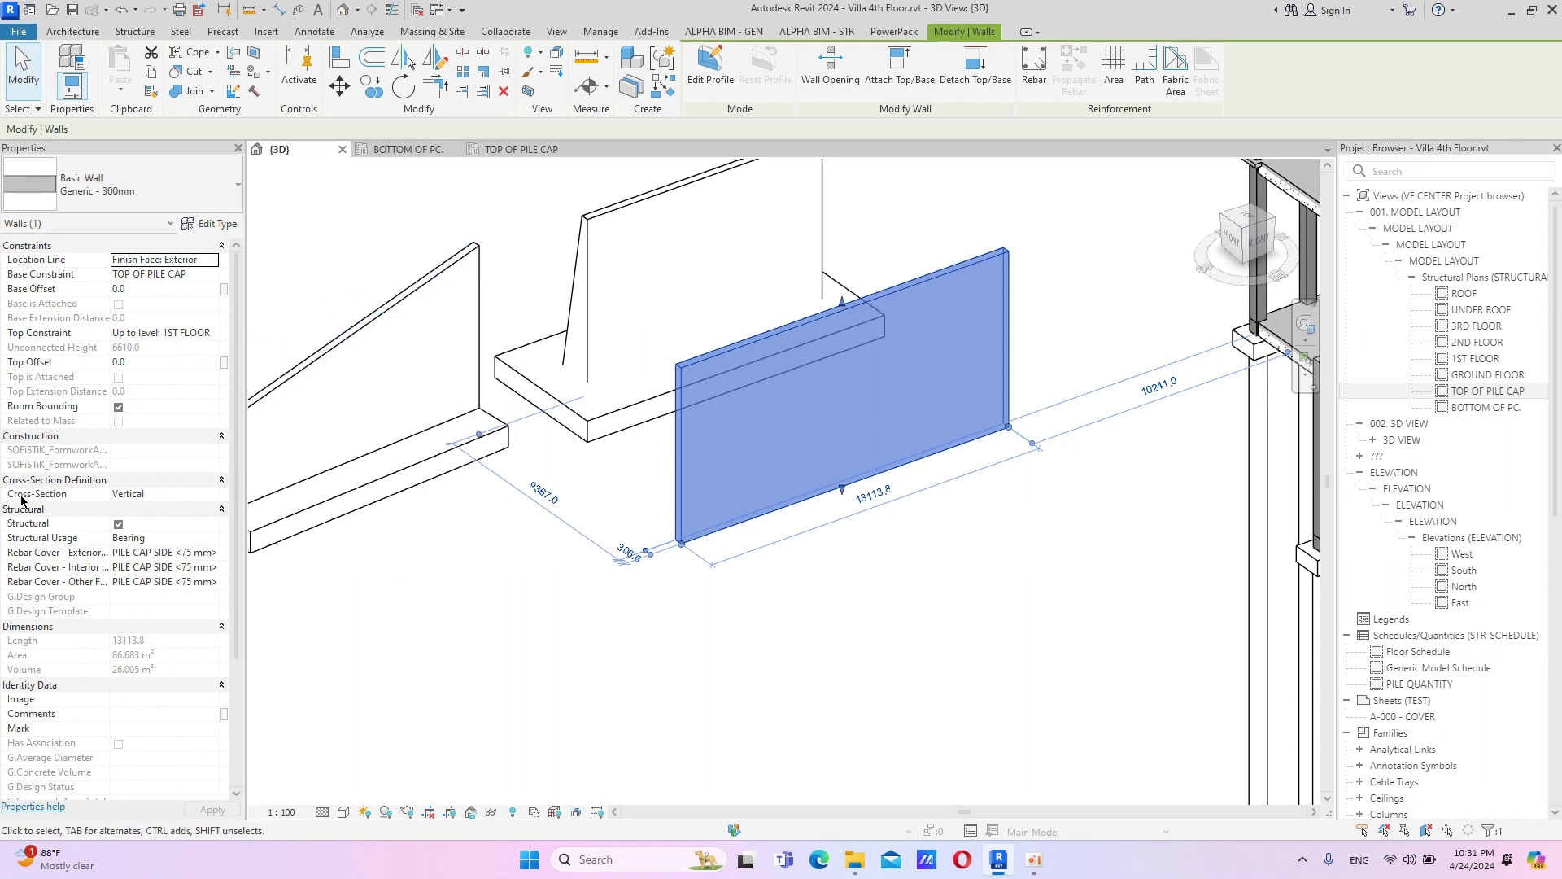
pyautogui.click(199, 494)
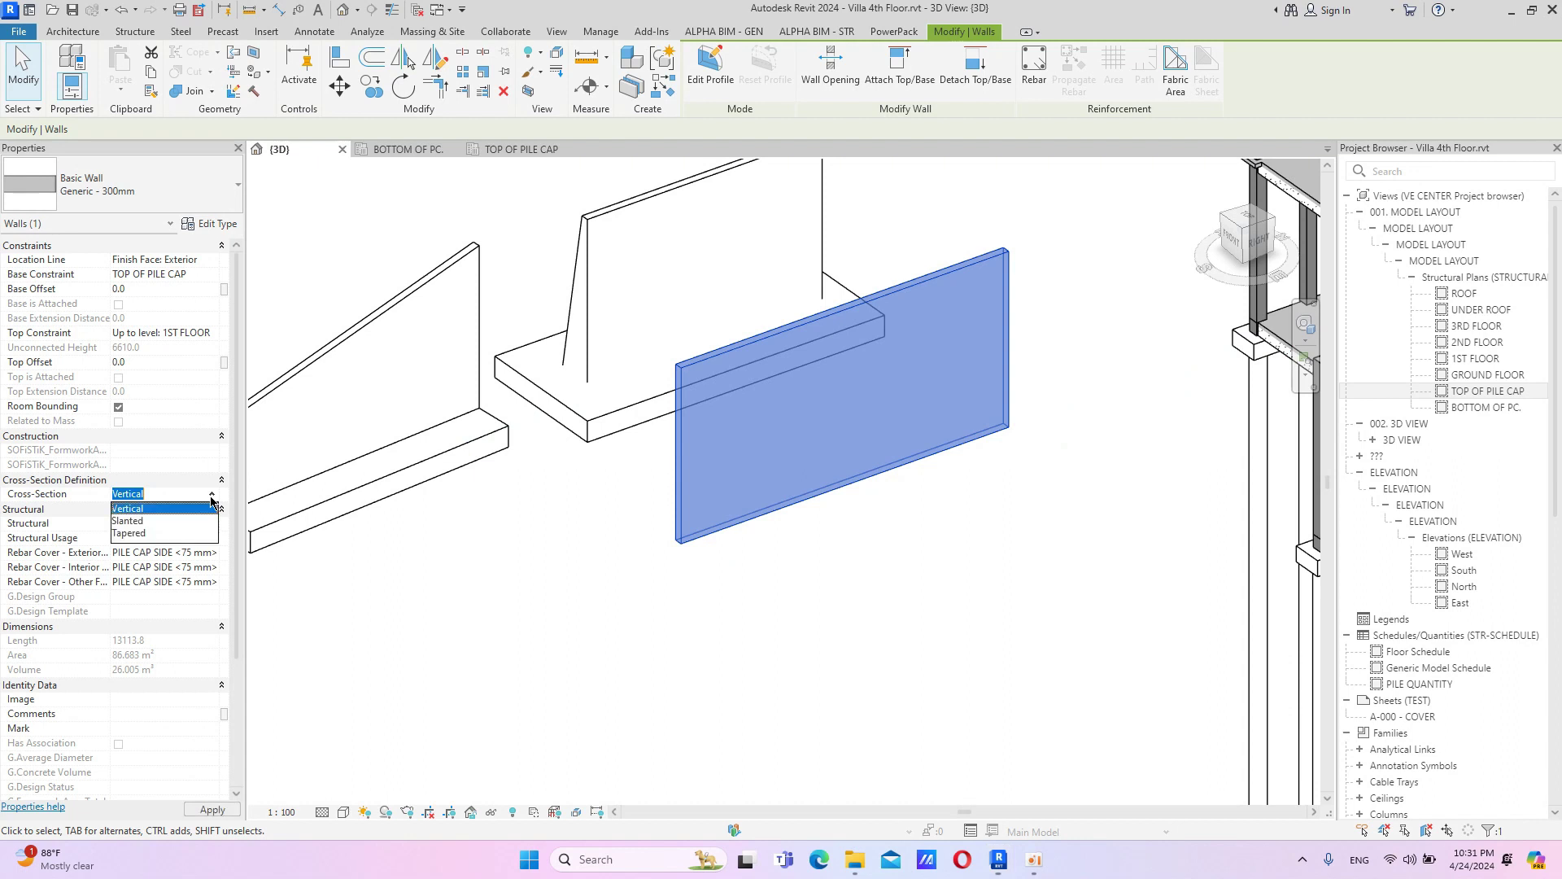
pyautogui.click(150, 535)
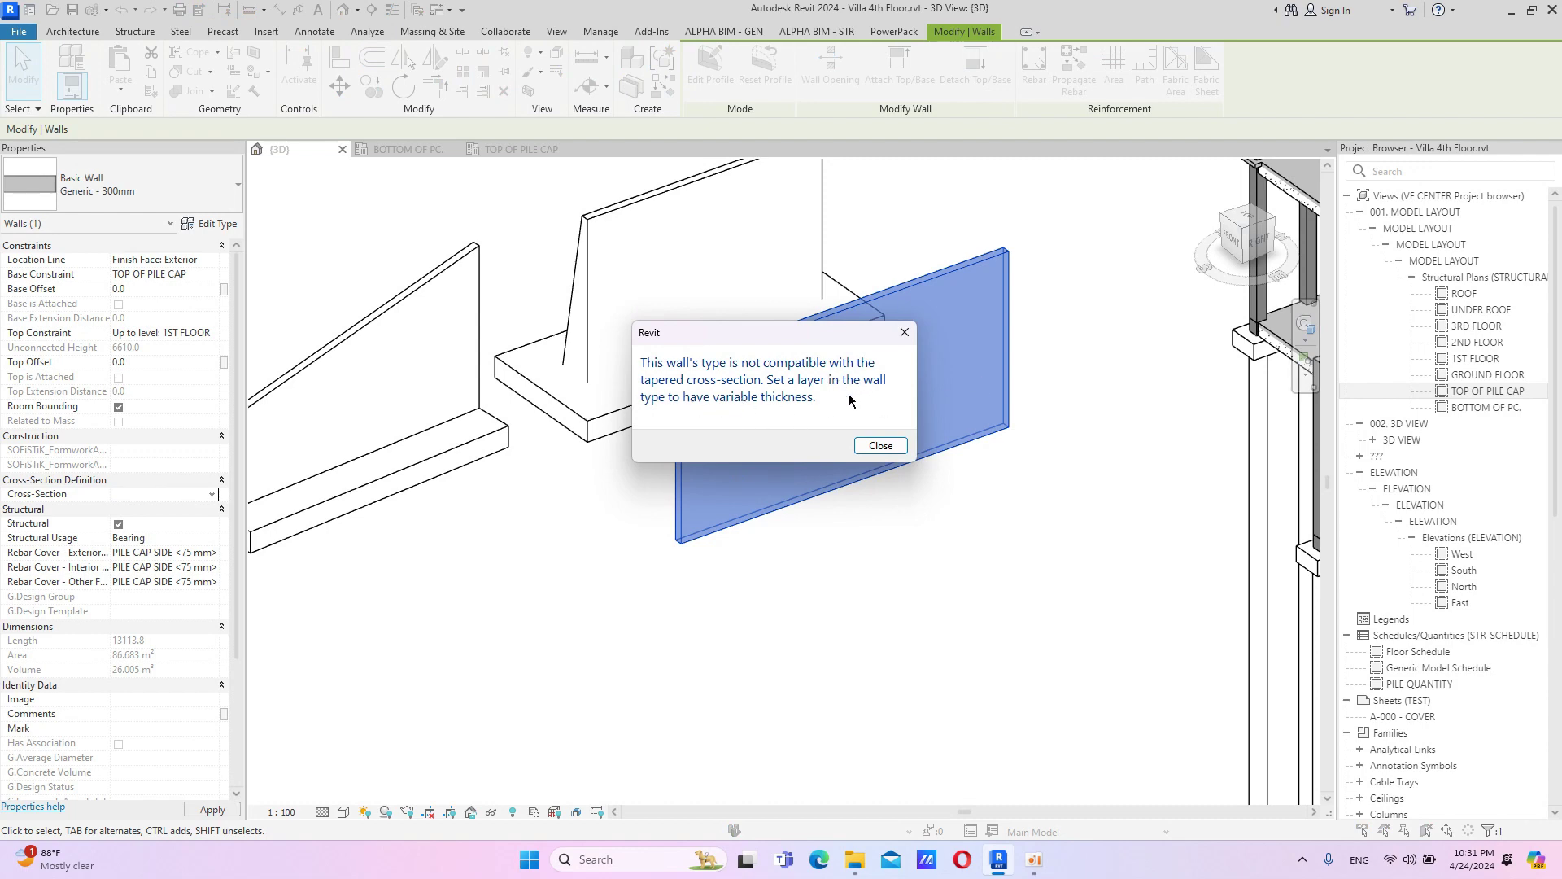
pyautogui.press('Return')
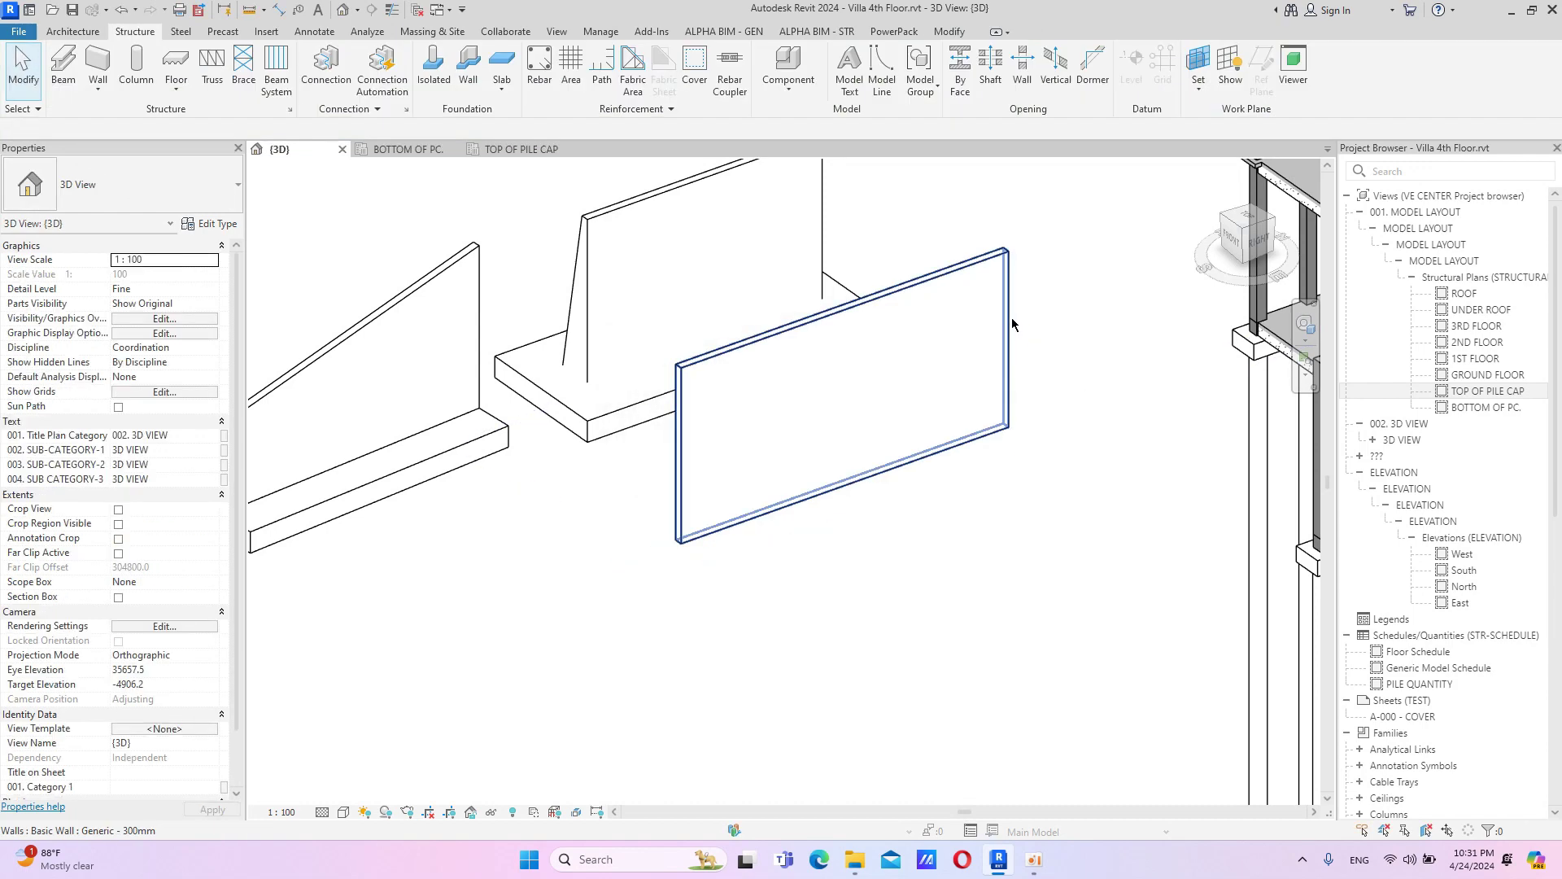
pyautogui.click(987, 322)
# Duplicate the Generic - 300mm type as 'Tapered Wall 300MM'.
pyautogui.click(213, 224)
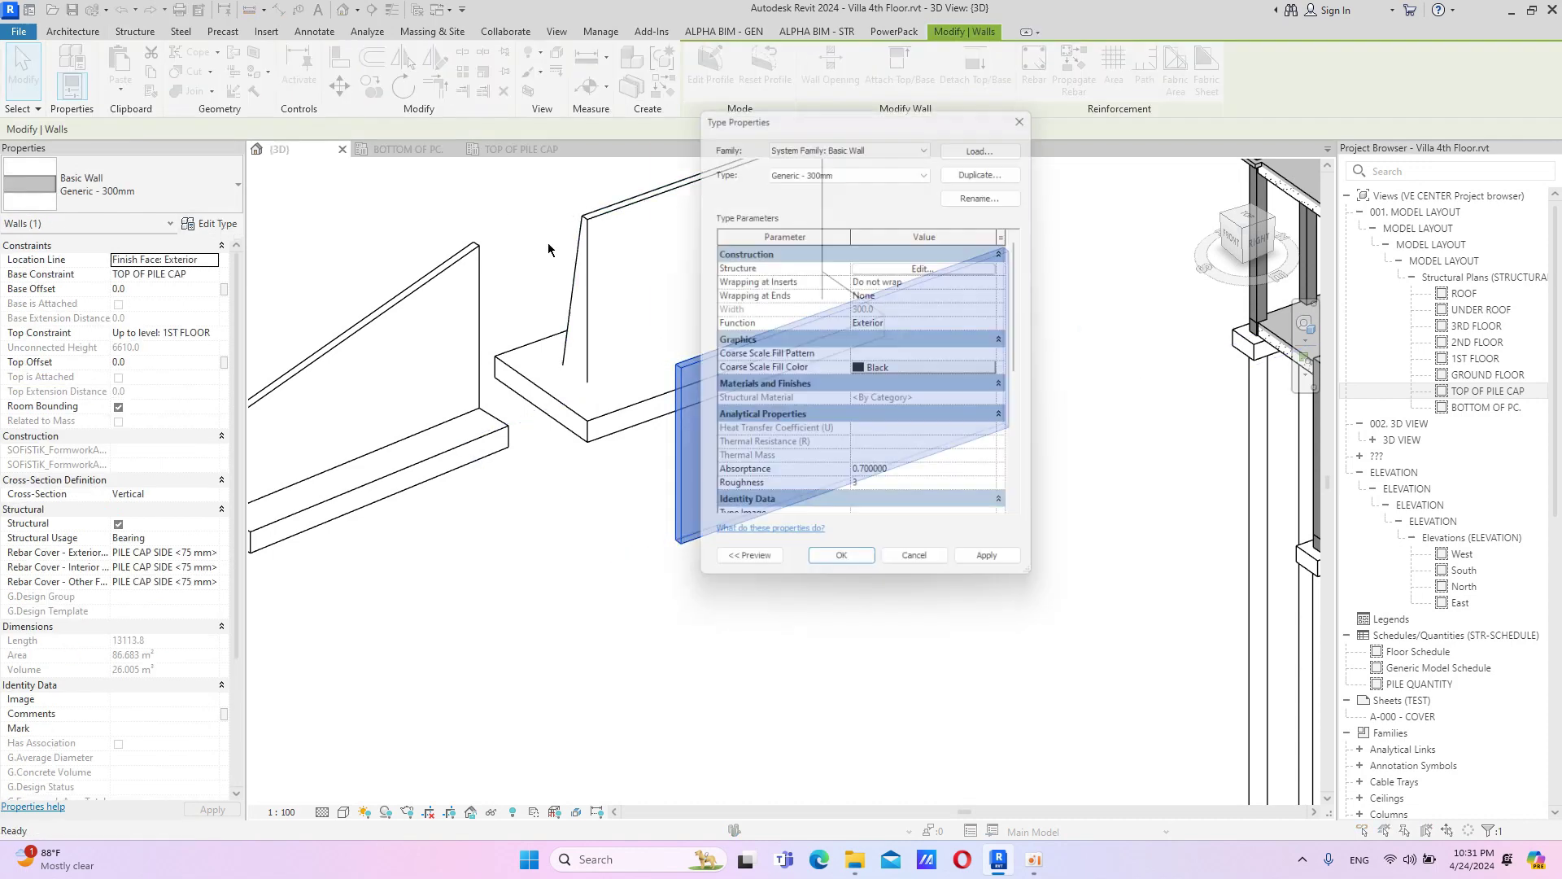
pyautogui.click(980, 168)
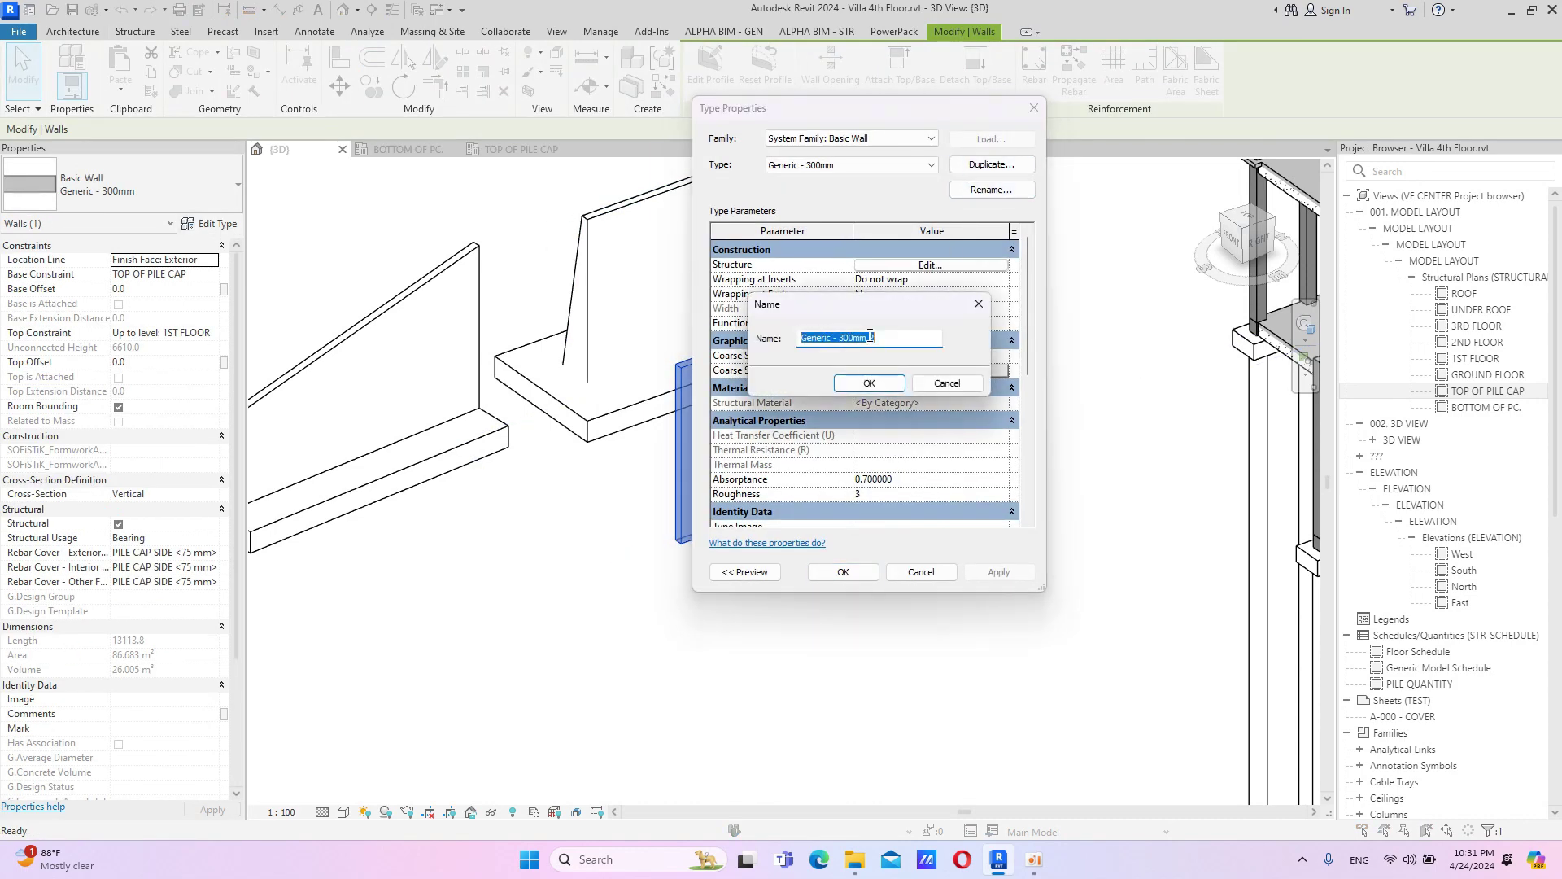
pyautogui.write('p')
pyautogui.press('BackSpace')
pyautogui.write('pil')
pyautogui.press('BackSpace')
pyautogui.press('BackSpace')
pyautogui.press('BackSpace')
pyautogui.write('Tap')
pyautogui.click(872, 383)
# Make the Tapered Wall 300MM structure layer Variable thickness and apply the type.
pyautogui.click(930, 266)
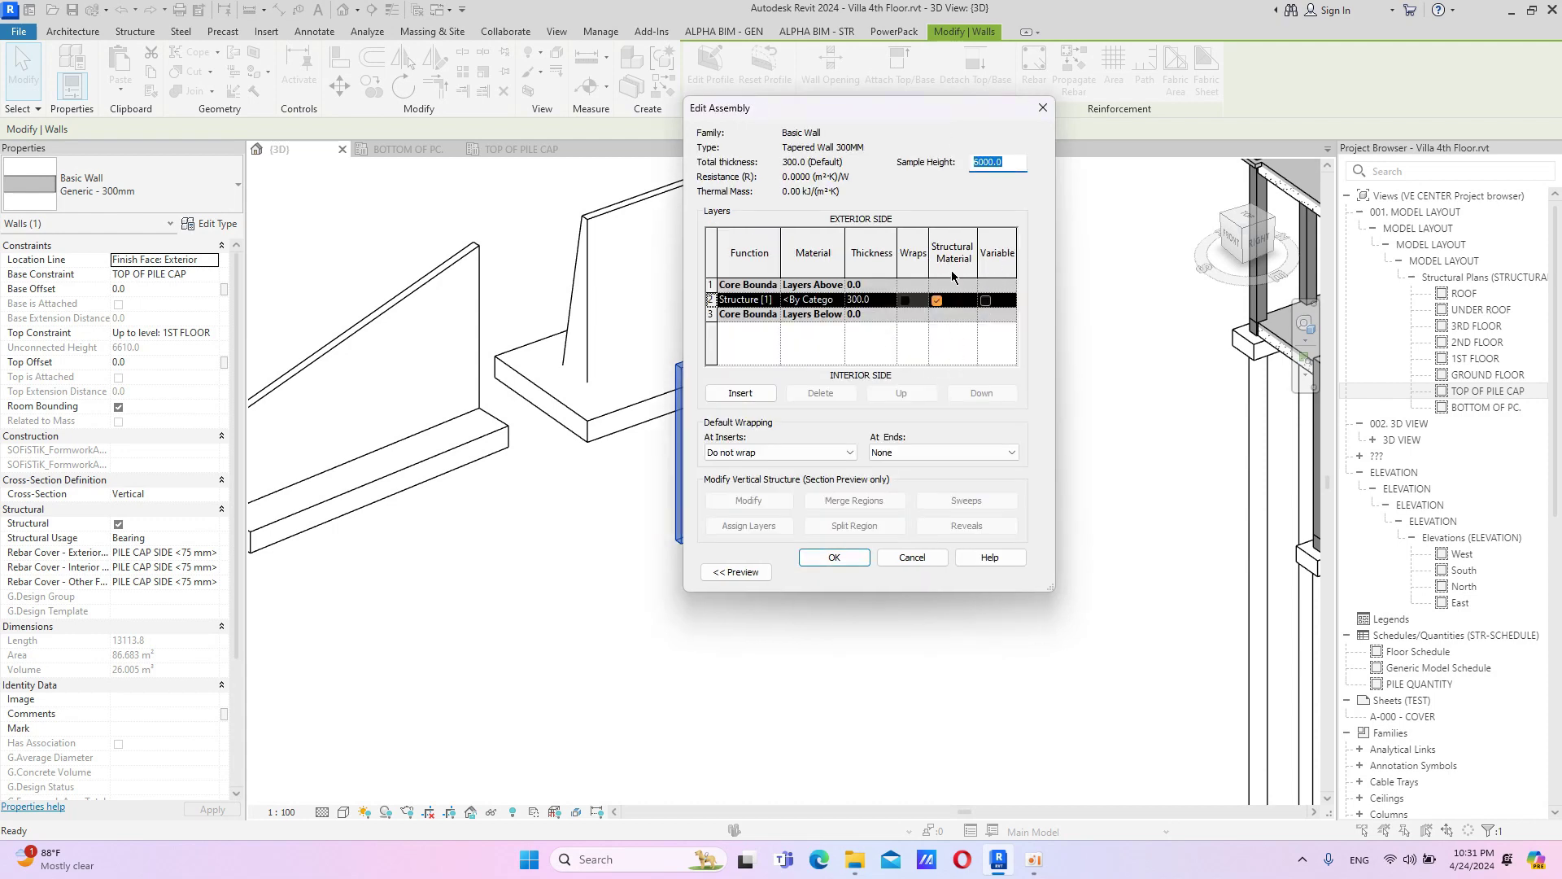
pyautogui.click(985, 300)
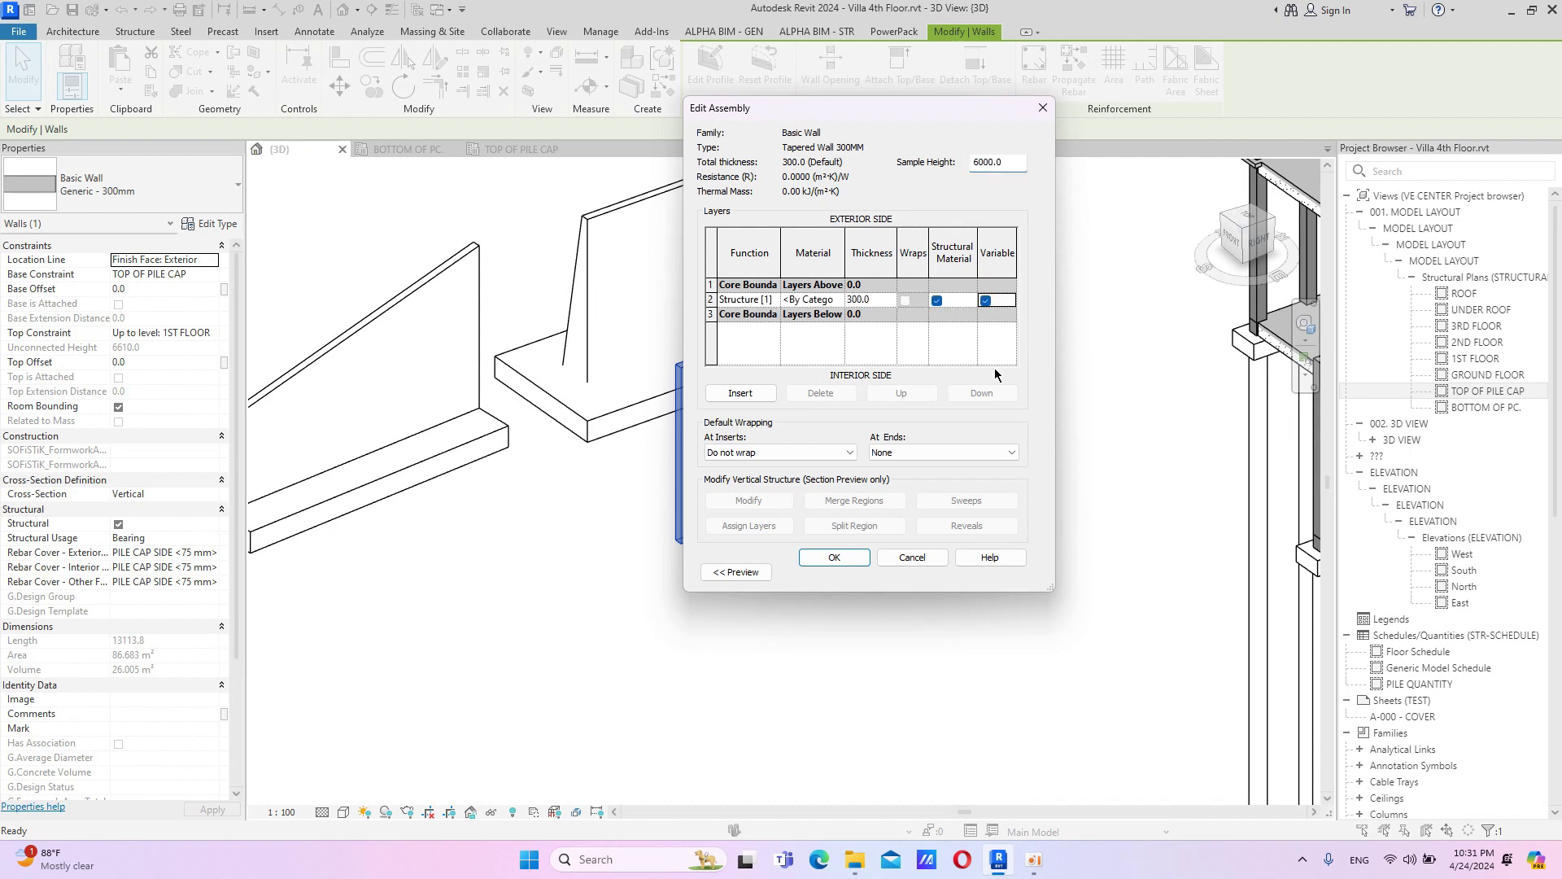
pyautogui.click(834, 557)
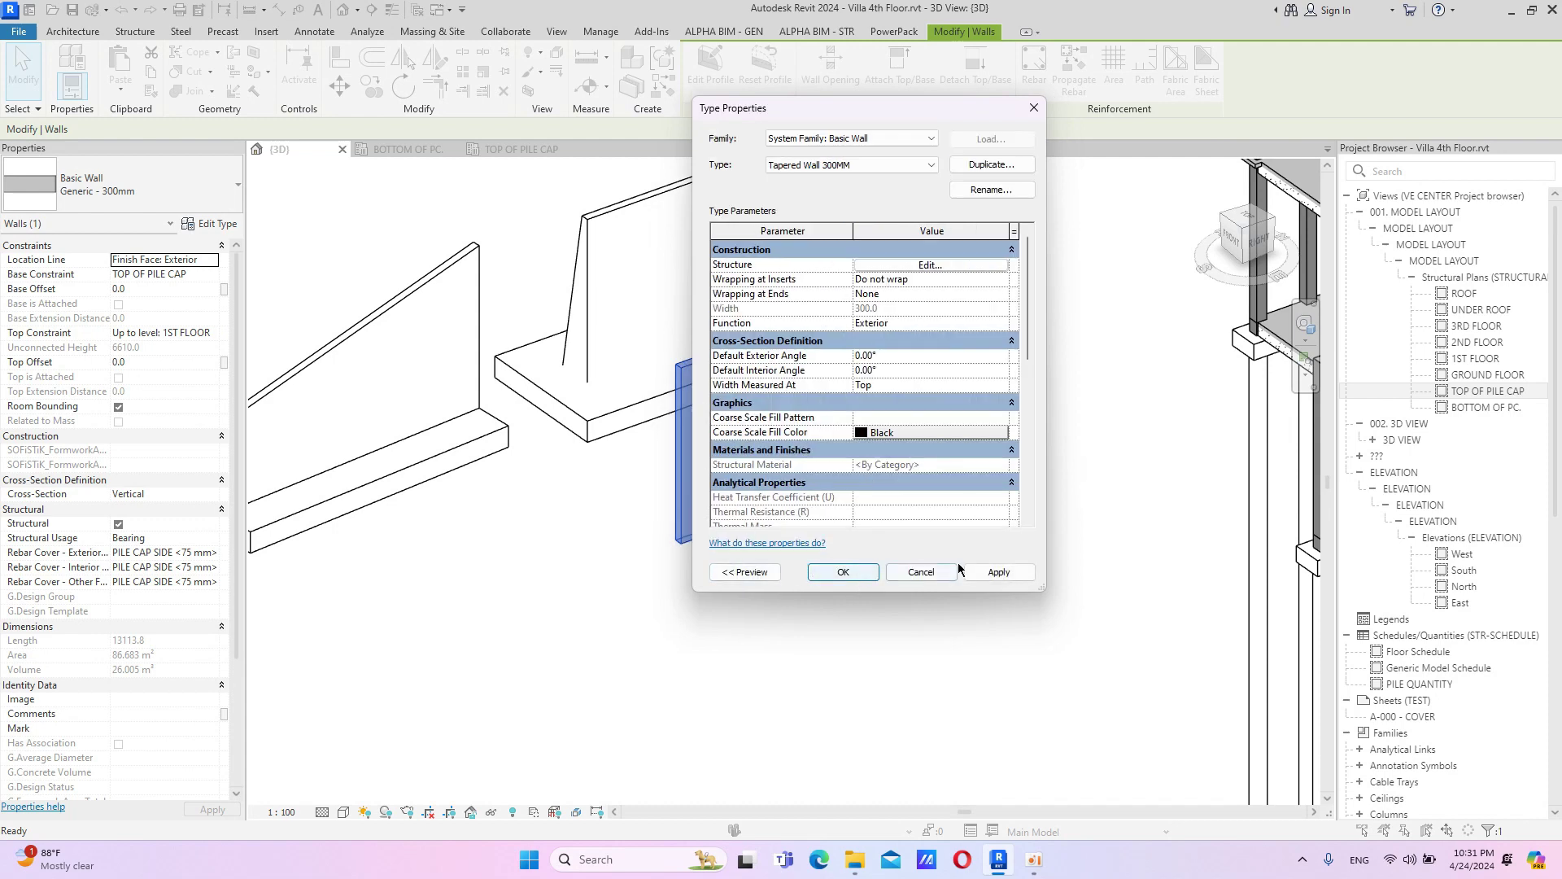
pyautogui.click(843, 571)
# Reselect the straight wall and confirm it uses the Tapered Wall 300MM type.
pyautogui.scroll(3, 1022, 433)
pyautogui.click(1022, 433)
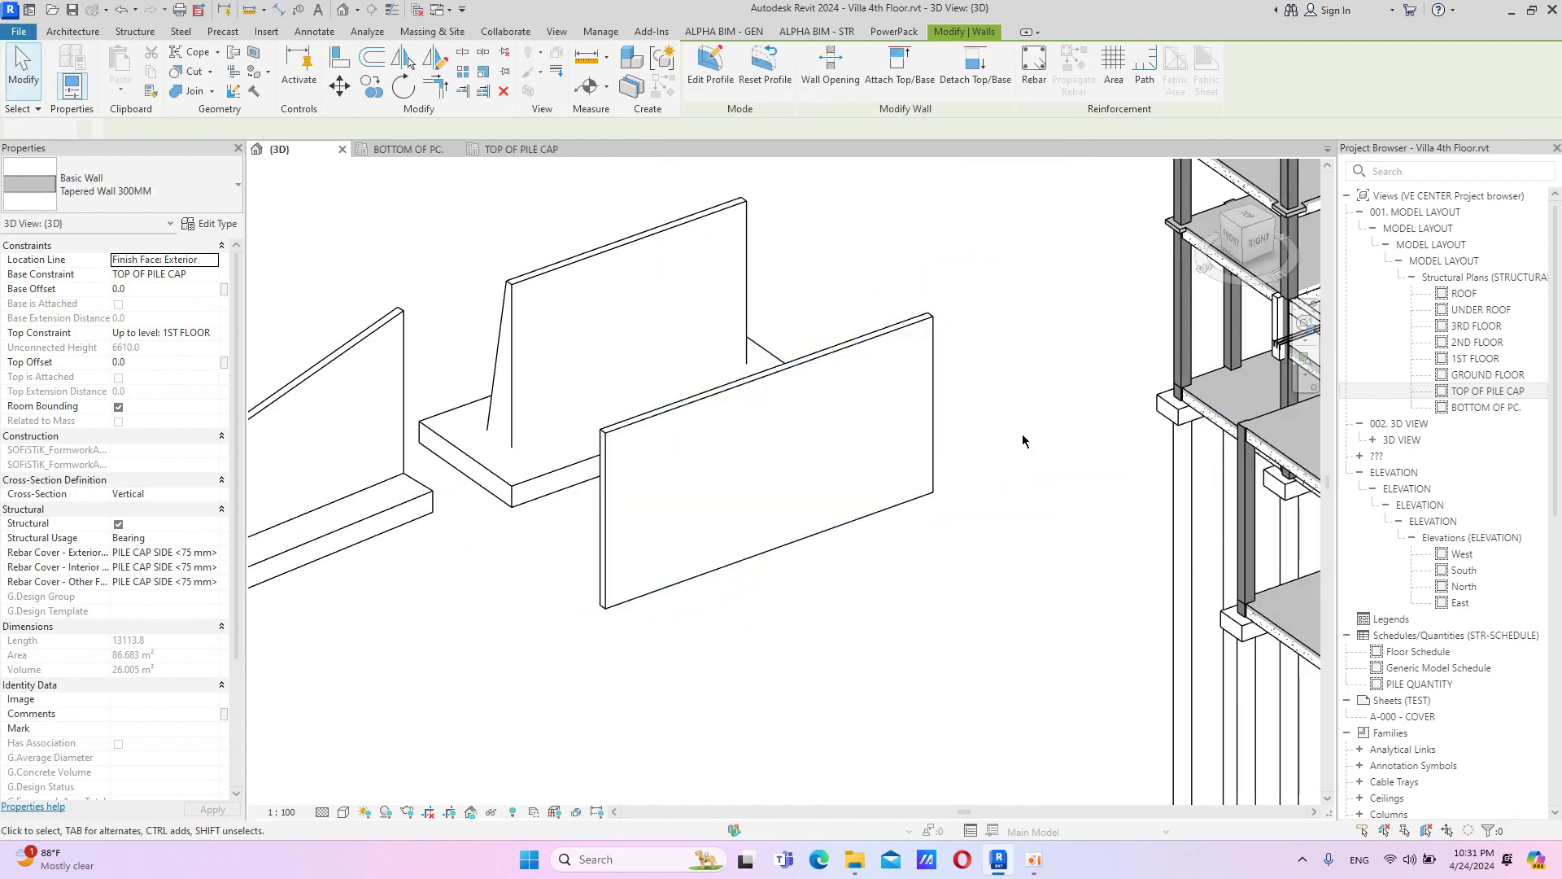
pyautogui.click(925, 397)
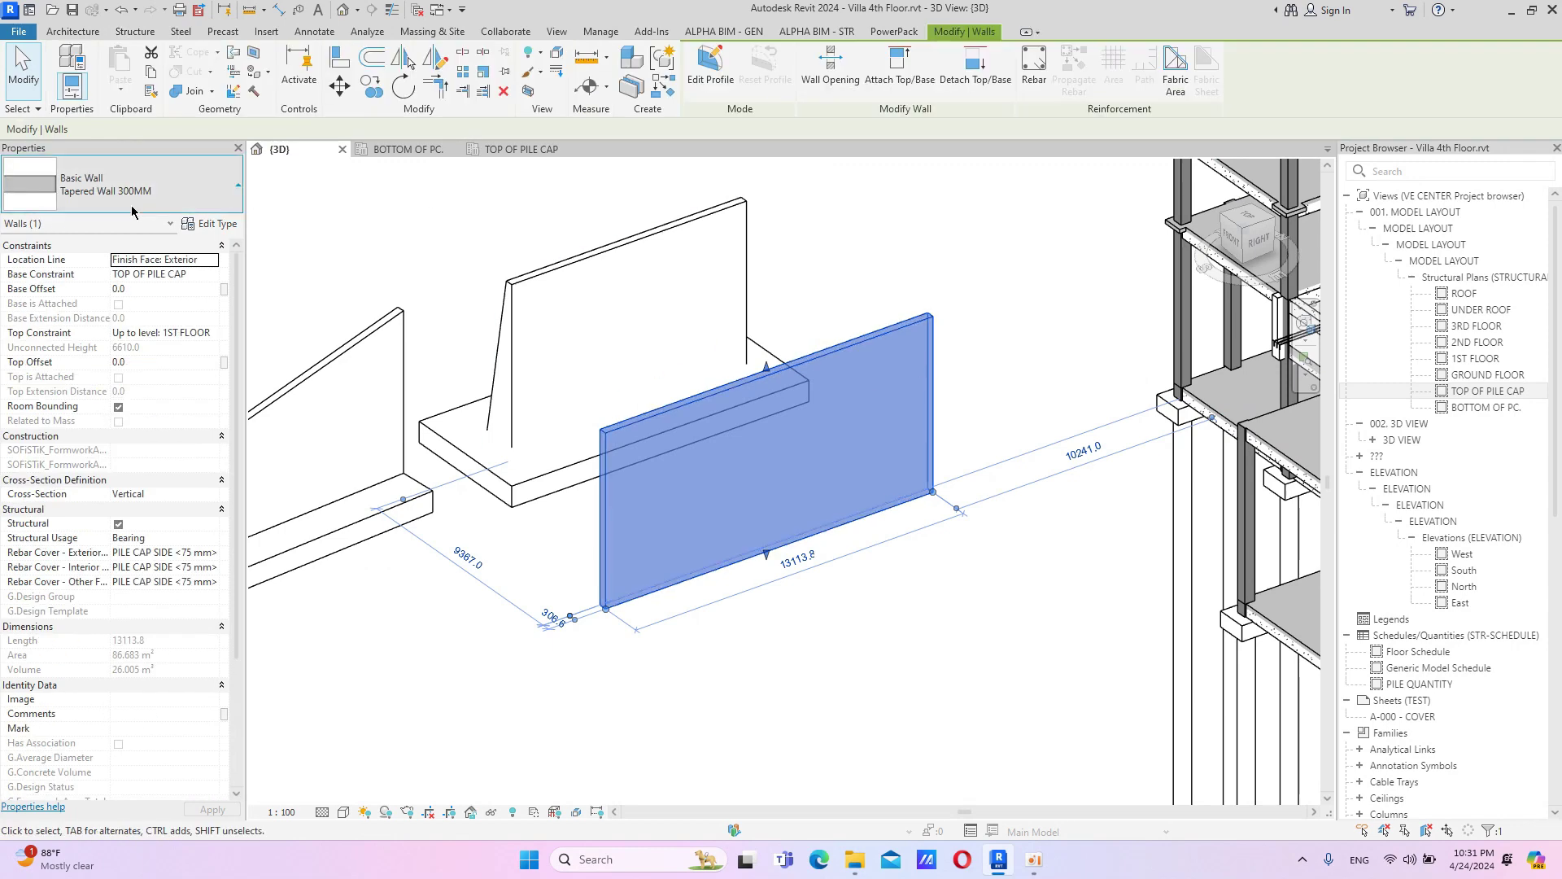
pyautogui.click(146, 185)
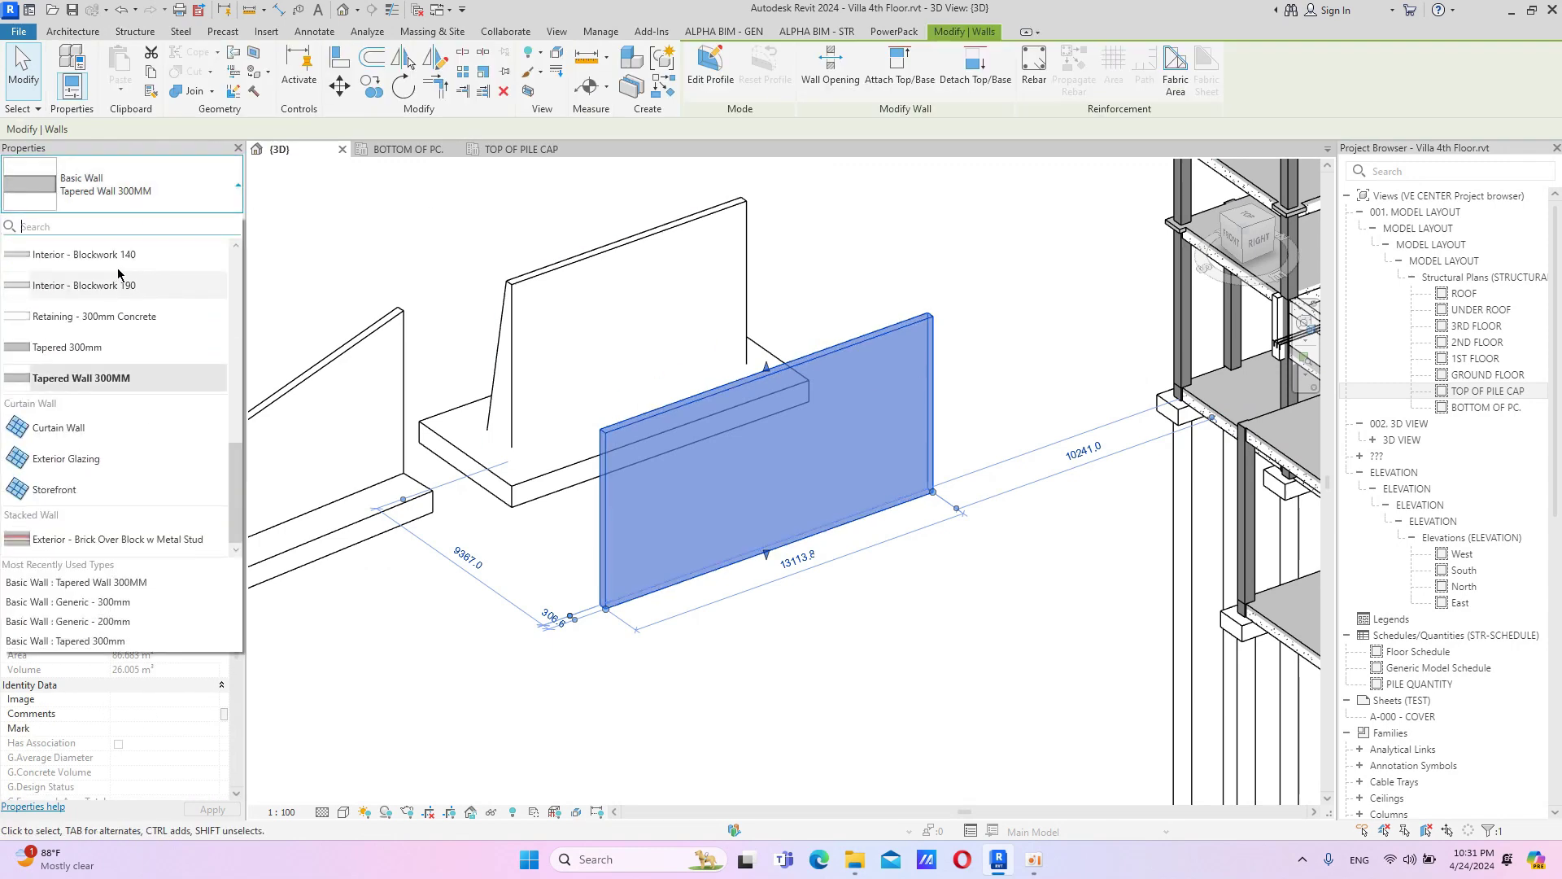
pyautogui.click(82, 380)
pyautogui.click(993, 523)
pyautogui.moveTo(993, 614); pyautogui.dragTo(925, 523, button='middle')
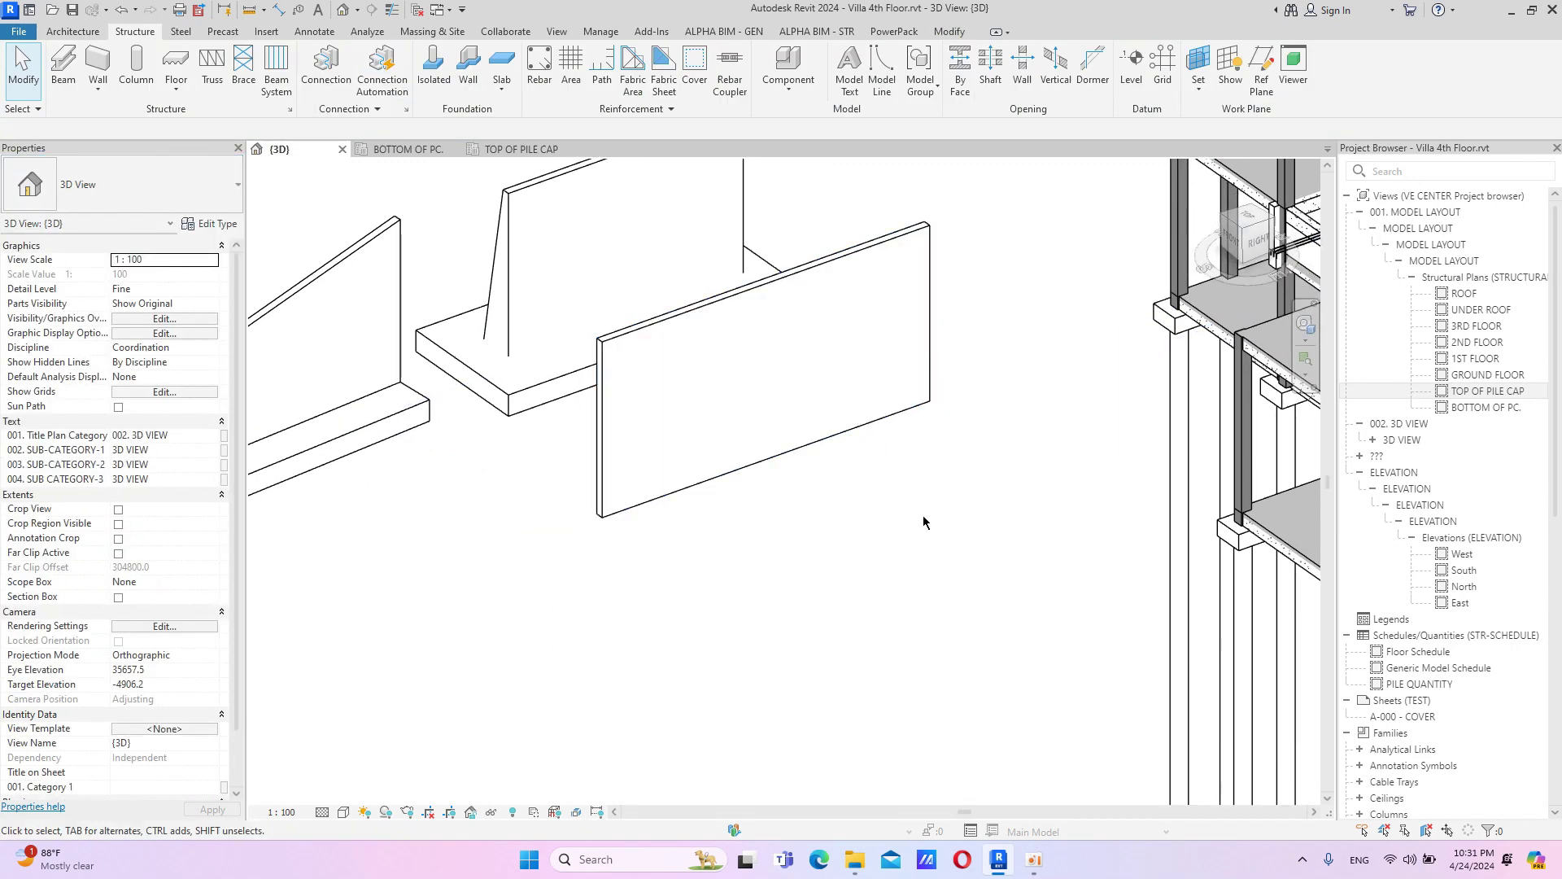
# Set the wall's Cross-Section to Tapered with angle overrides and a 1° exterior angle.
pyautogui.click(604, 396)
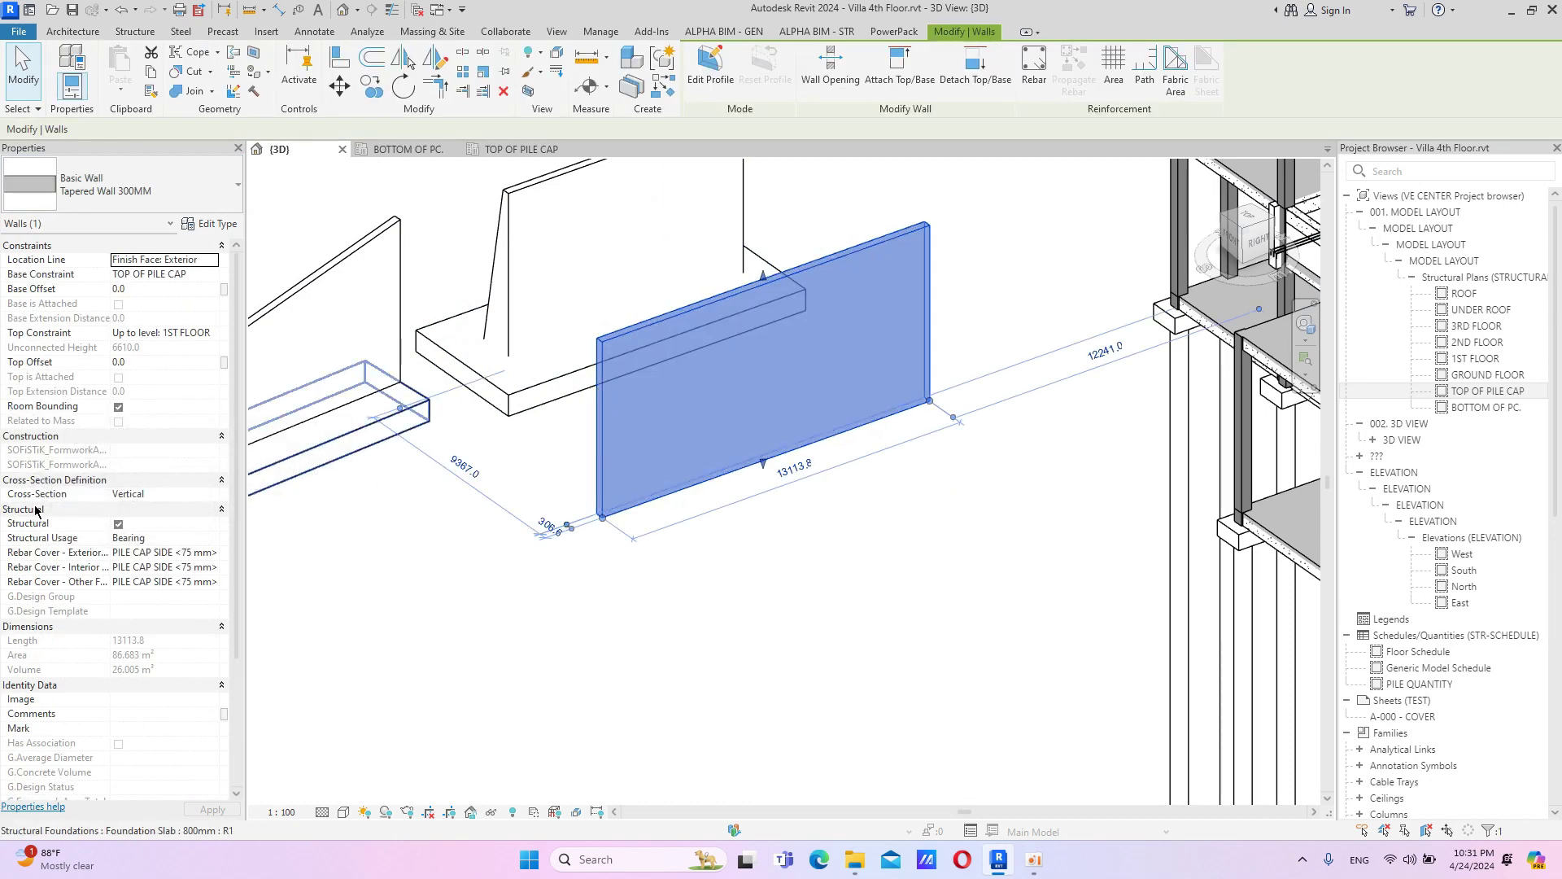
pyautogui.click(212, 498)
pyautogui.click(132, 534)
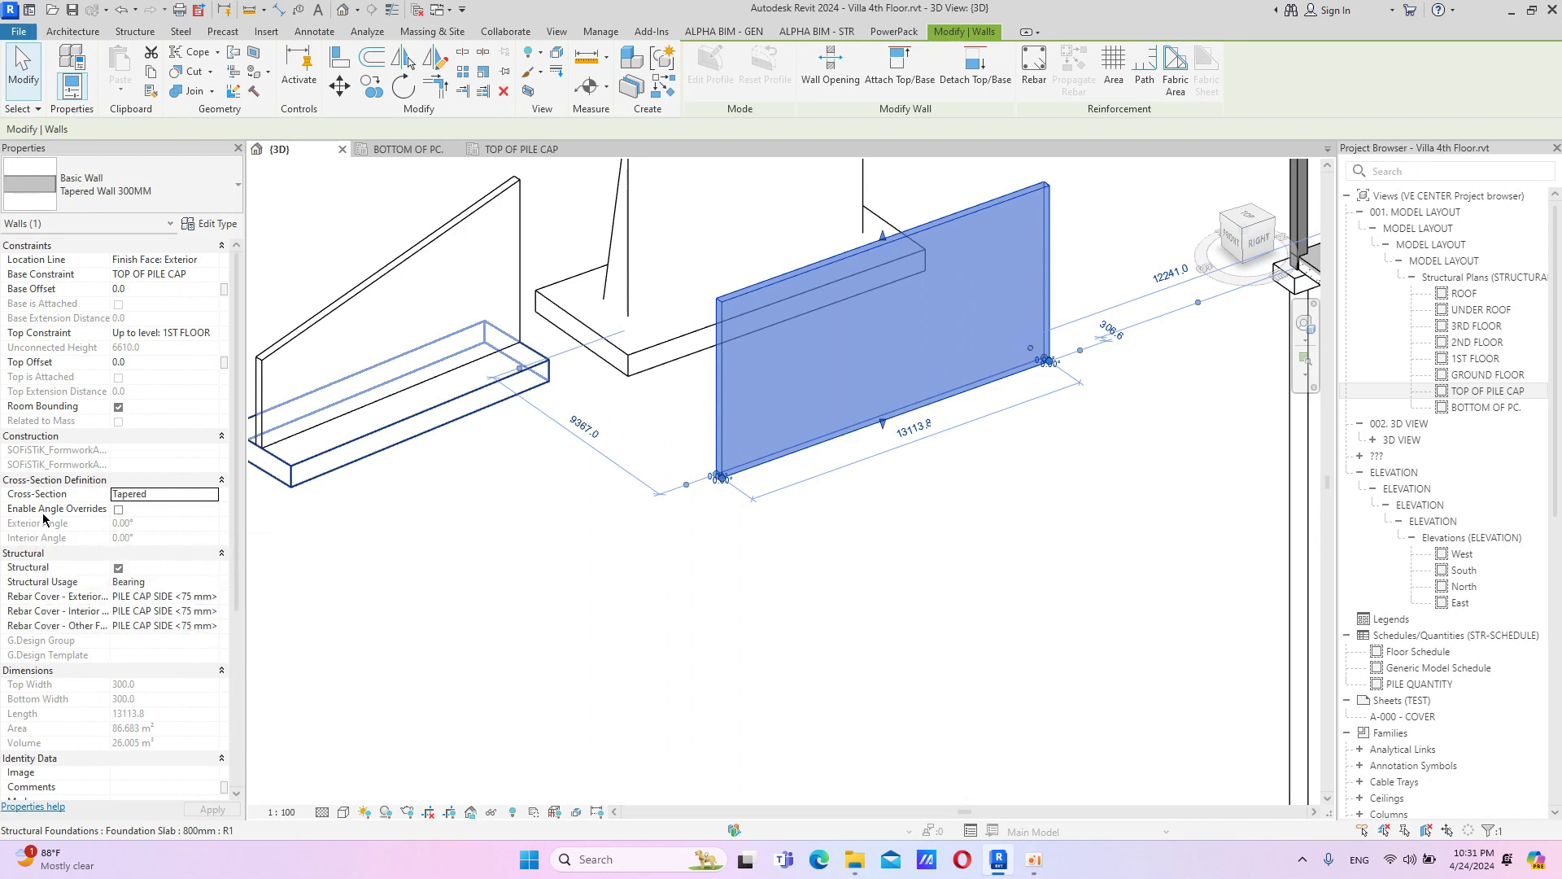
pyautogui.click(118, 510)
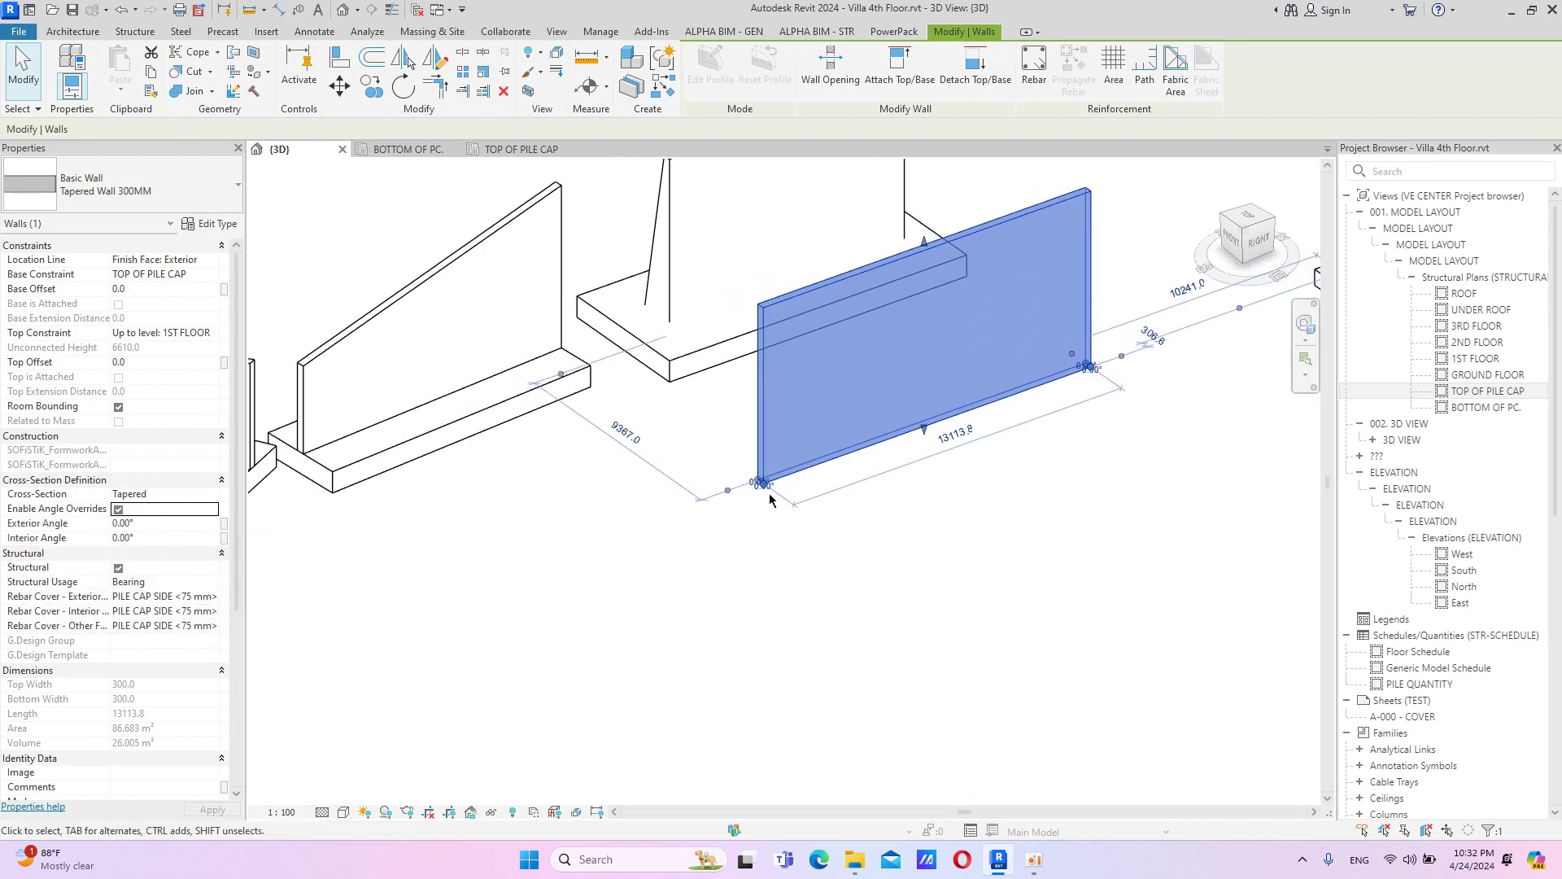
pyautogui.click(171, 527)
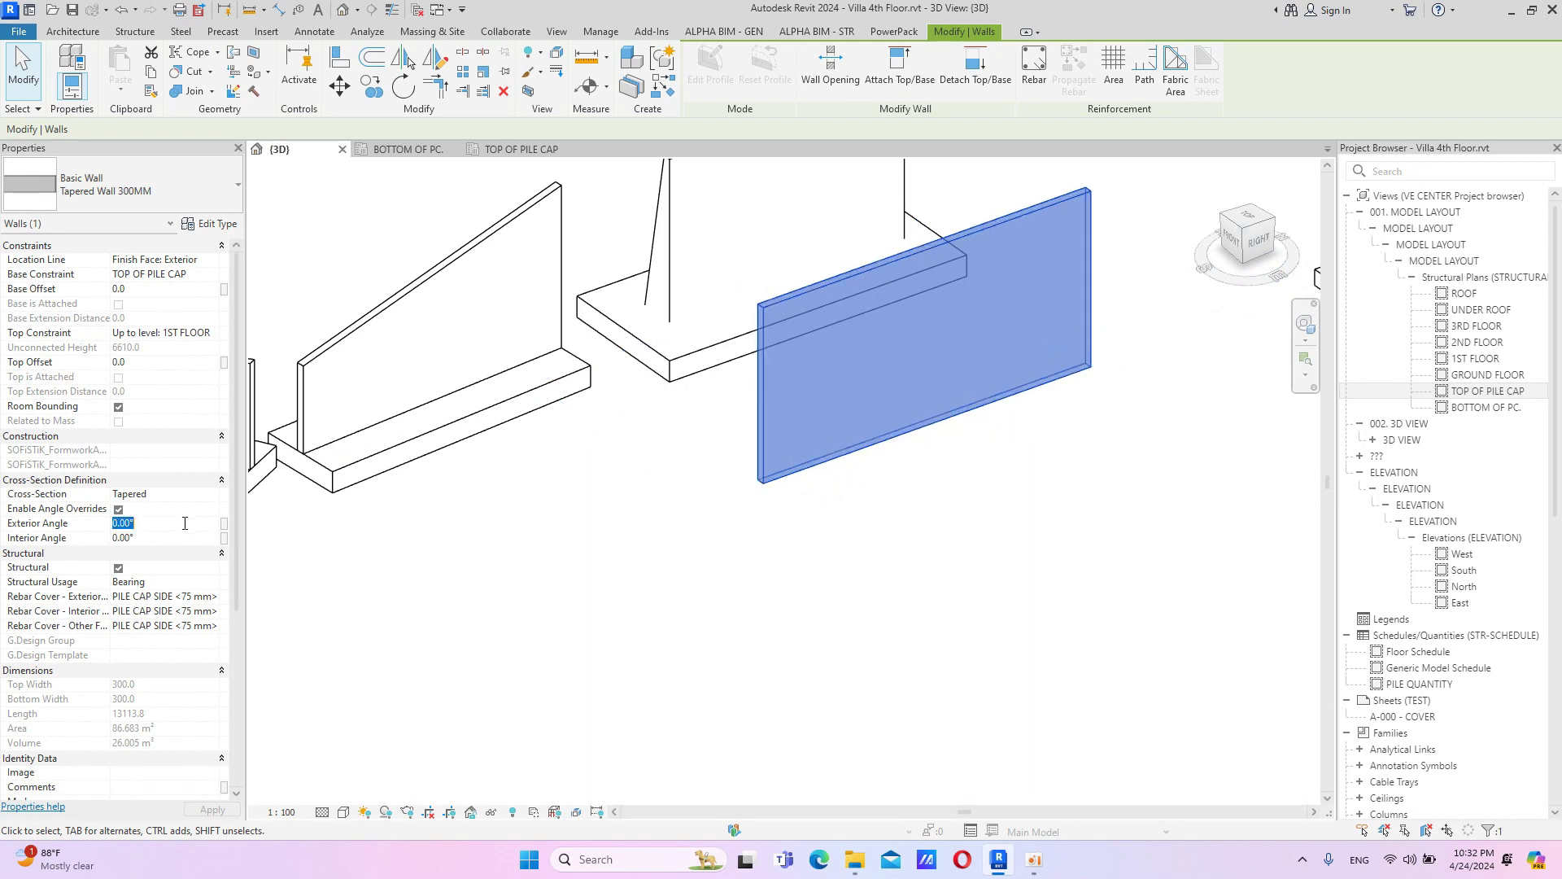
pyautogui.click(52, 529)
pyautogui.write('1')
pyautogui.press('Return')
# Change the exterior angle to 10° and check the base widening to 1465.5.
pyautogui.keyDown('shift'); pyautogui.moveTo(569, 456); pyautogui.dragTo(721, 449, button='middle'); pyautogui.keyUp('shift')
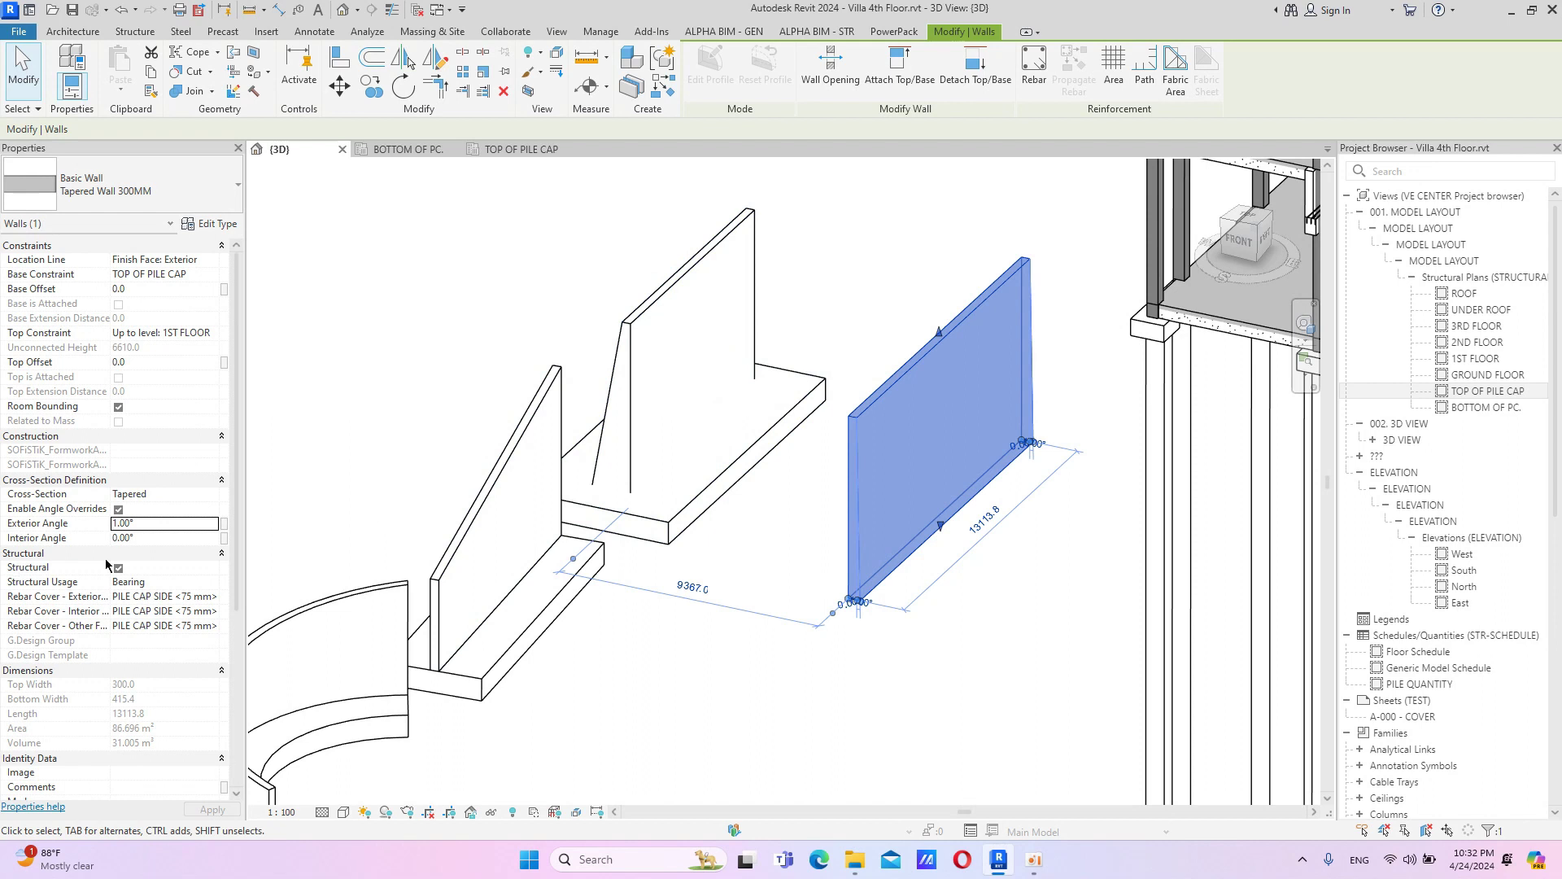
pyautogui.click(166, 529)
pyautogui.click(150, 523)
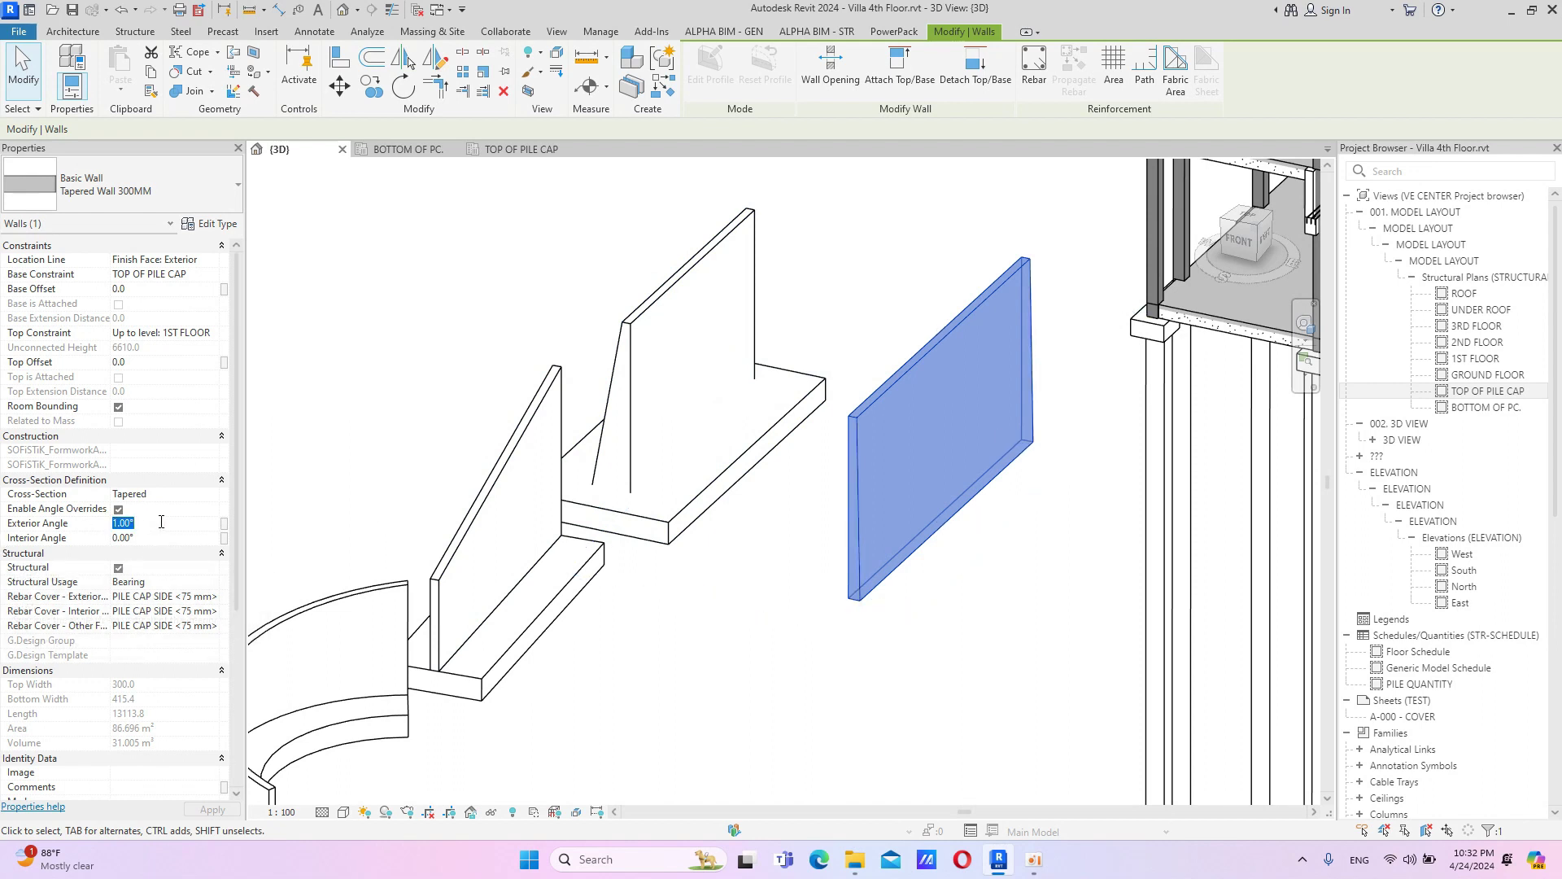
pyautogui.write('10')
pyautogui.press('Return')
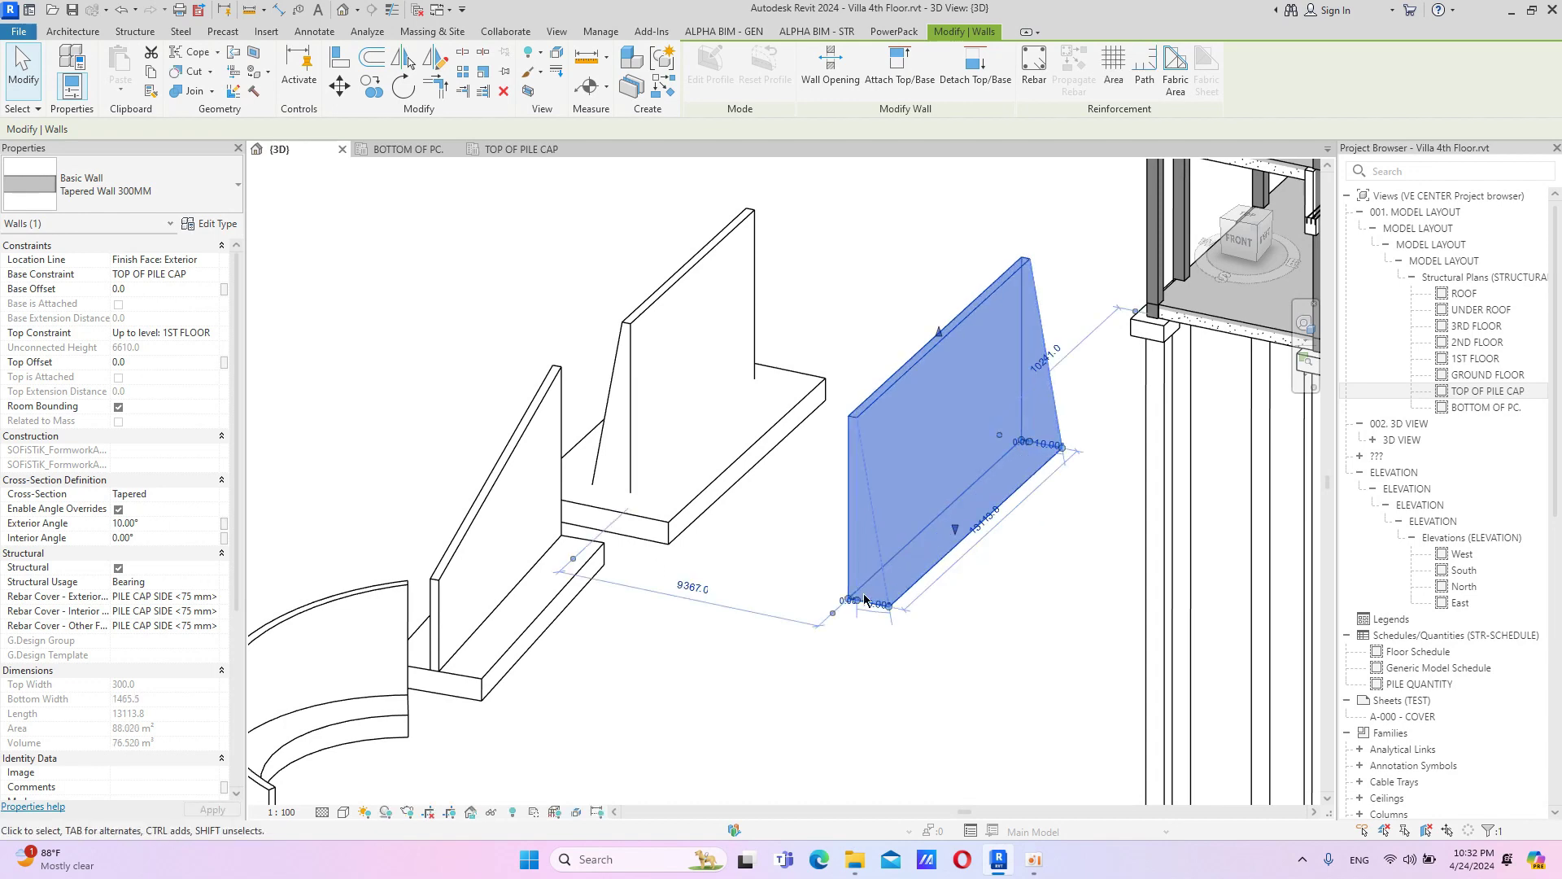
pyautogui.click(990, 562)
pyautogui.click(903, 459)
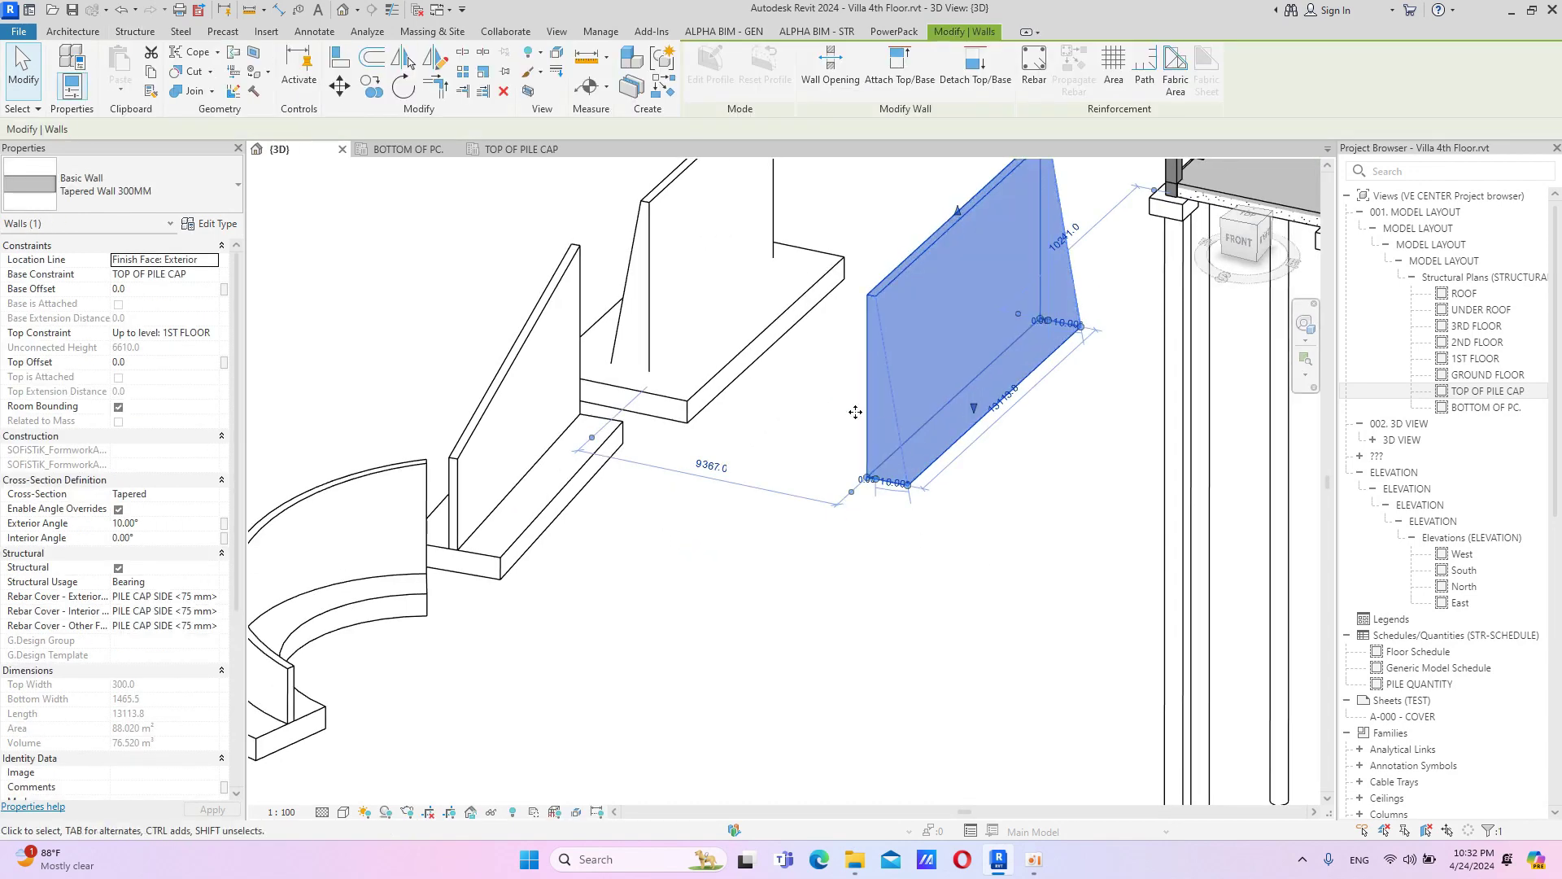
pyautogui.click(210, 223)
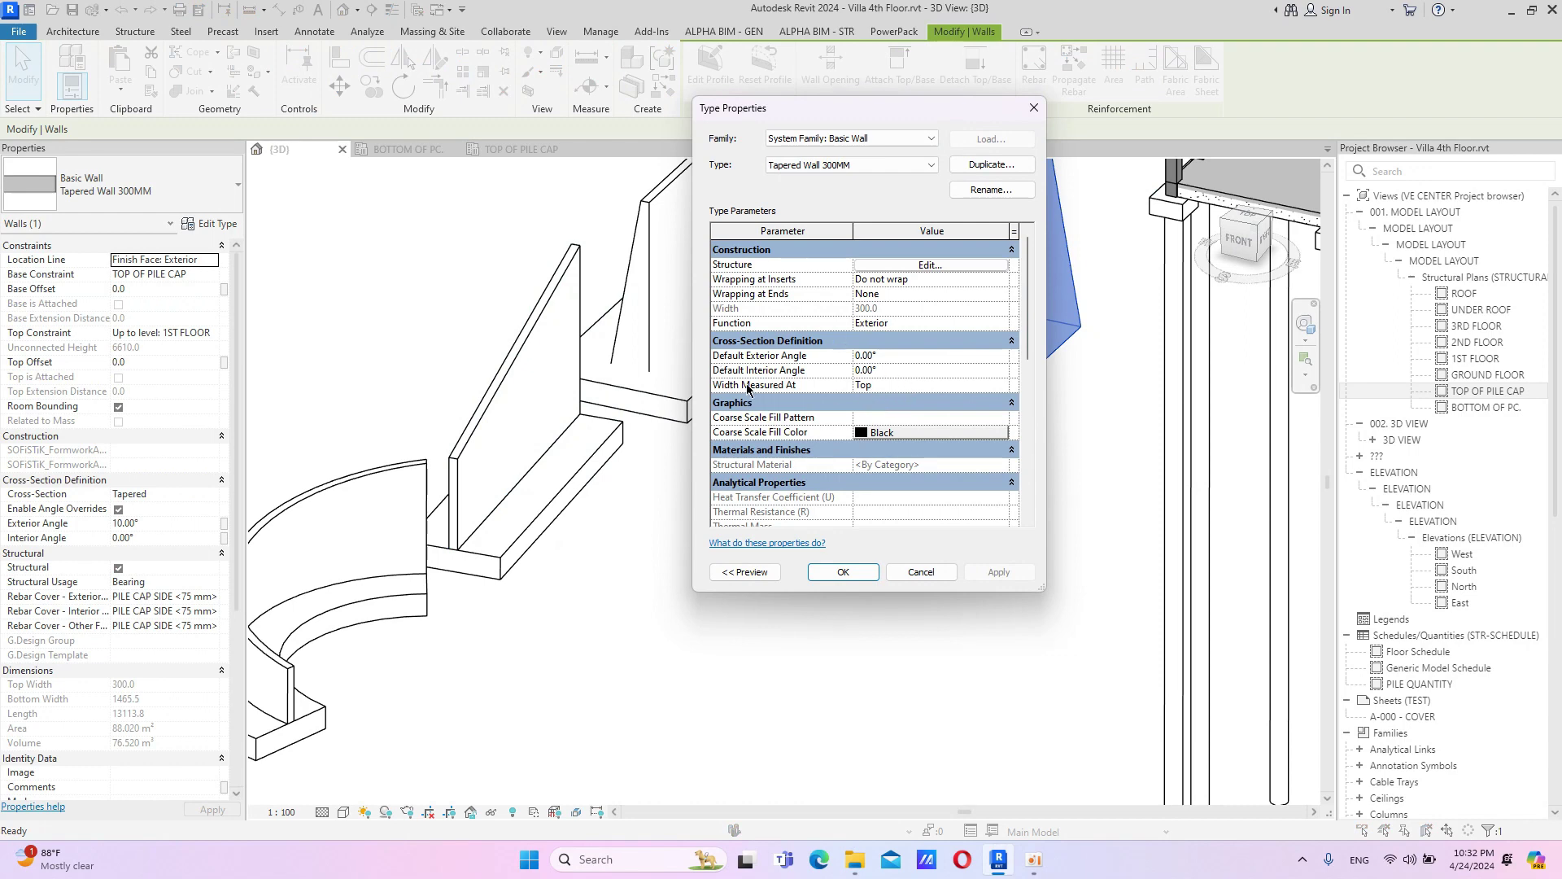
pyautogui.click(981, 384)
pyautogui.click(1003, 386)
pyautogui.click(1002, 387)
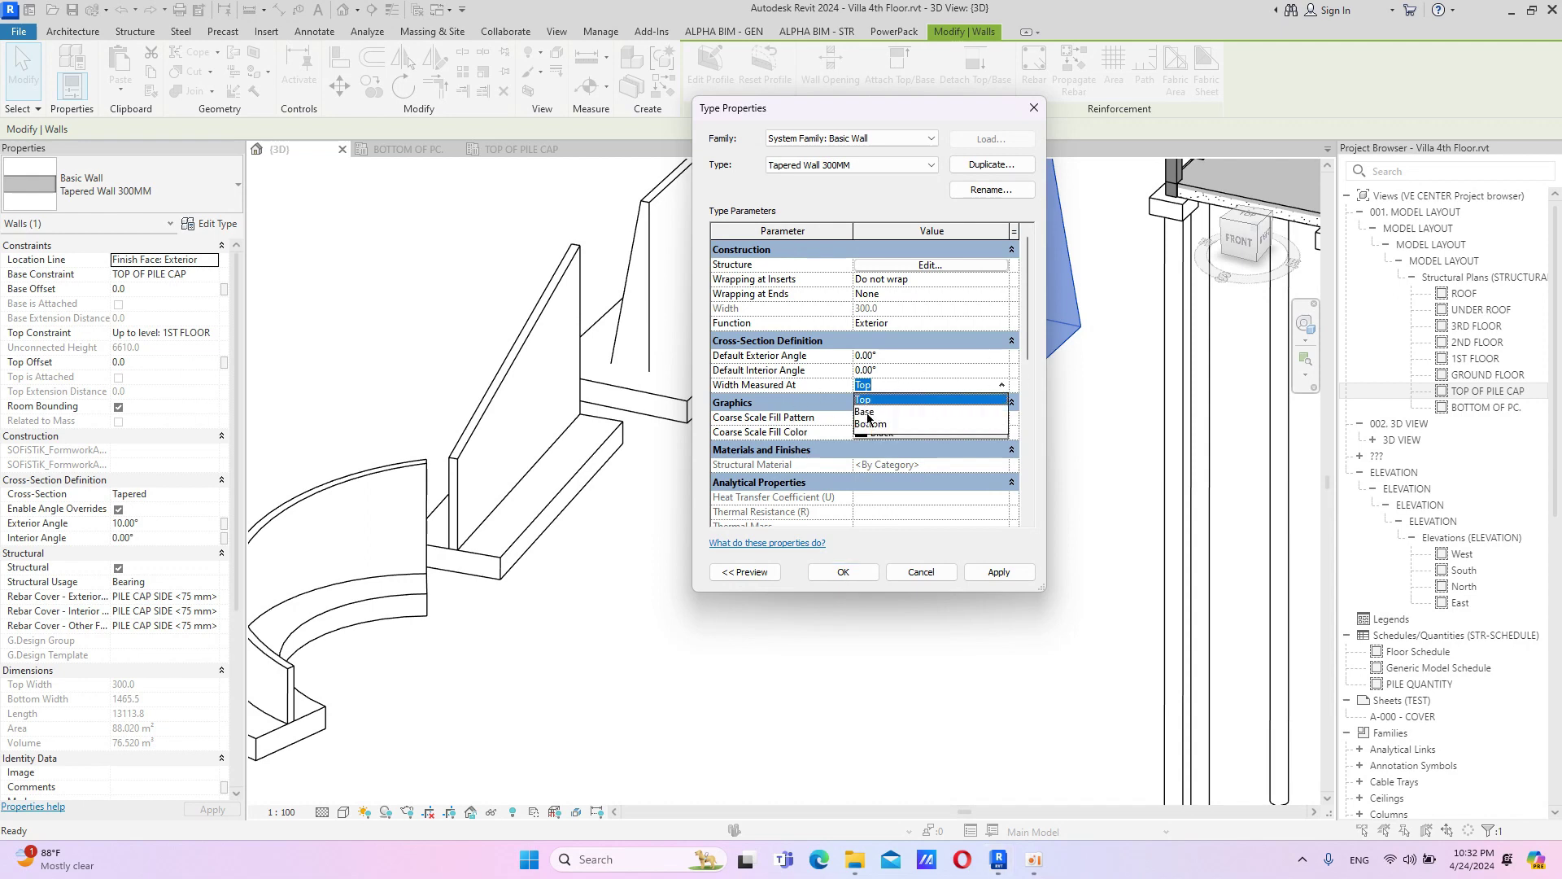
pyautogui.click(999, 572)
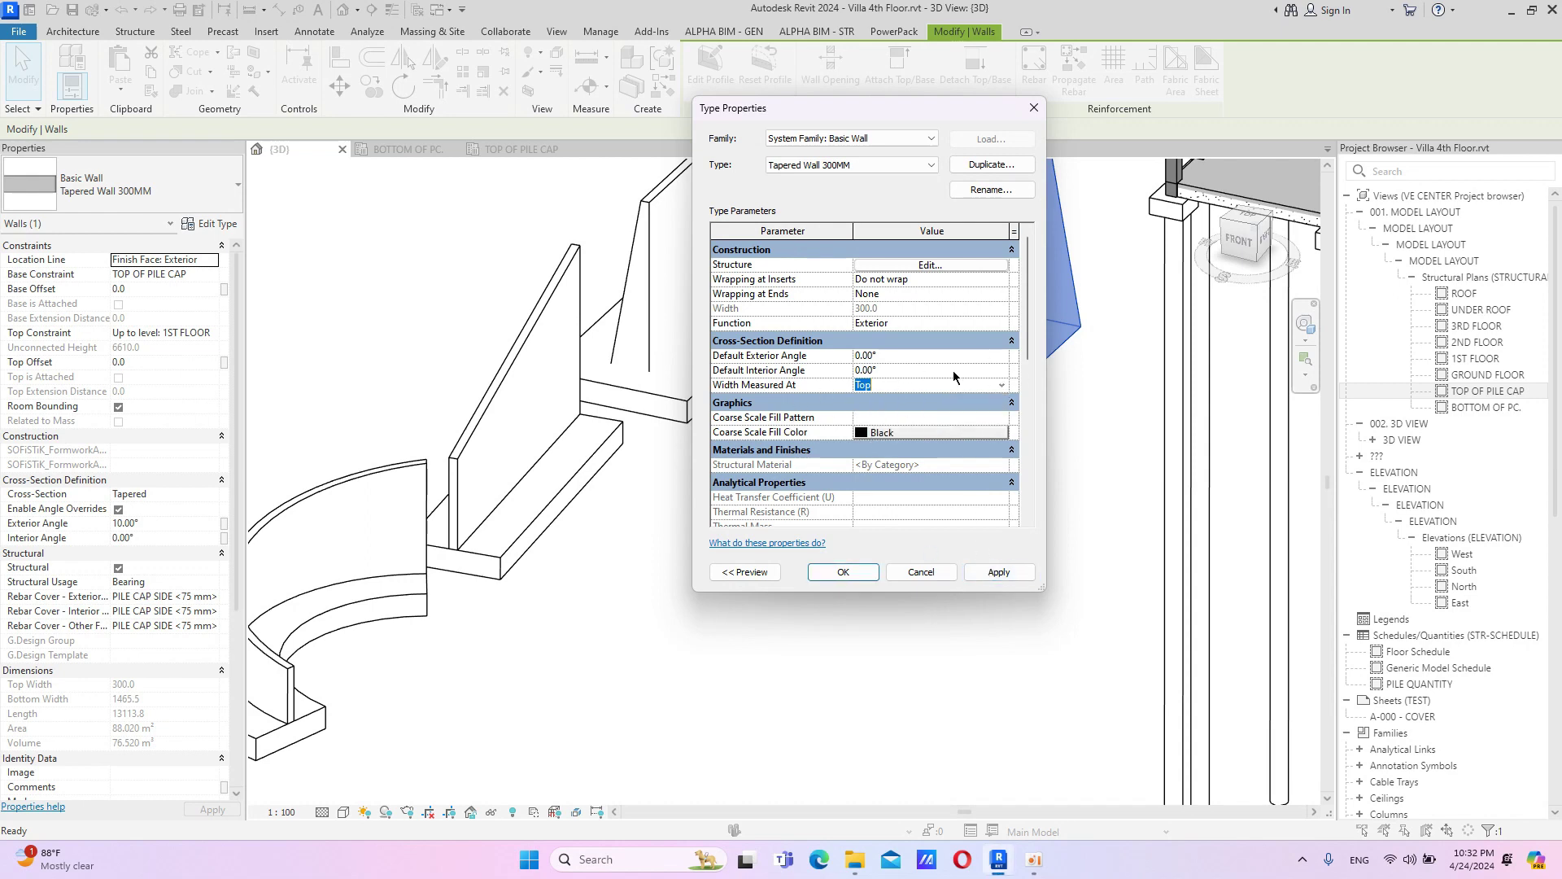
pyautogui.press('Return')
pyautogui.click(814, 496)
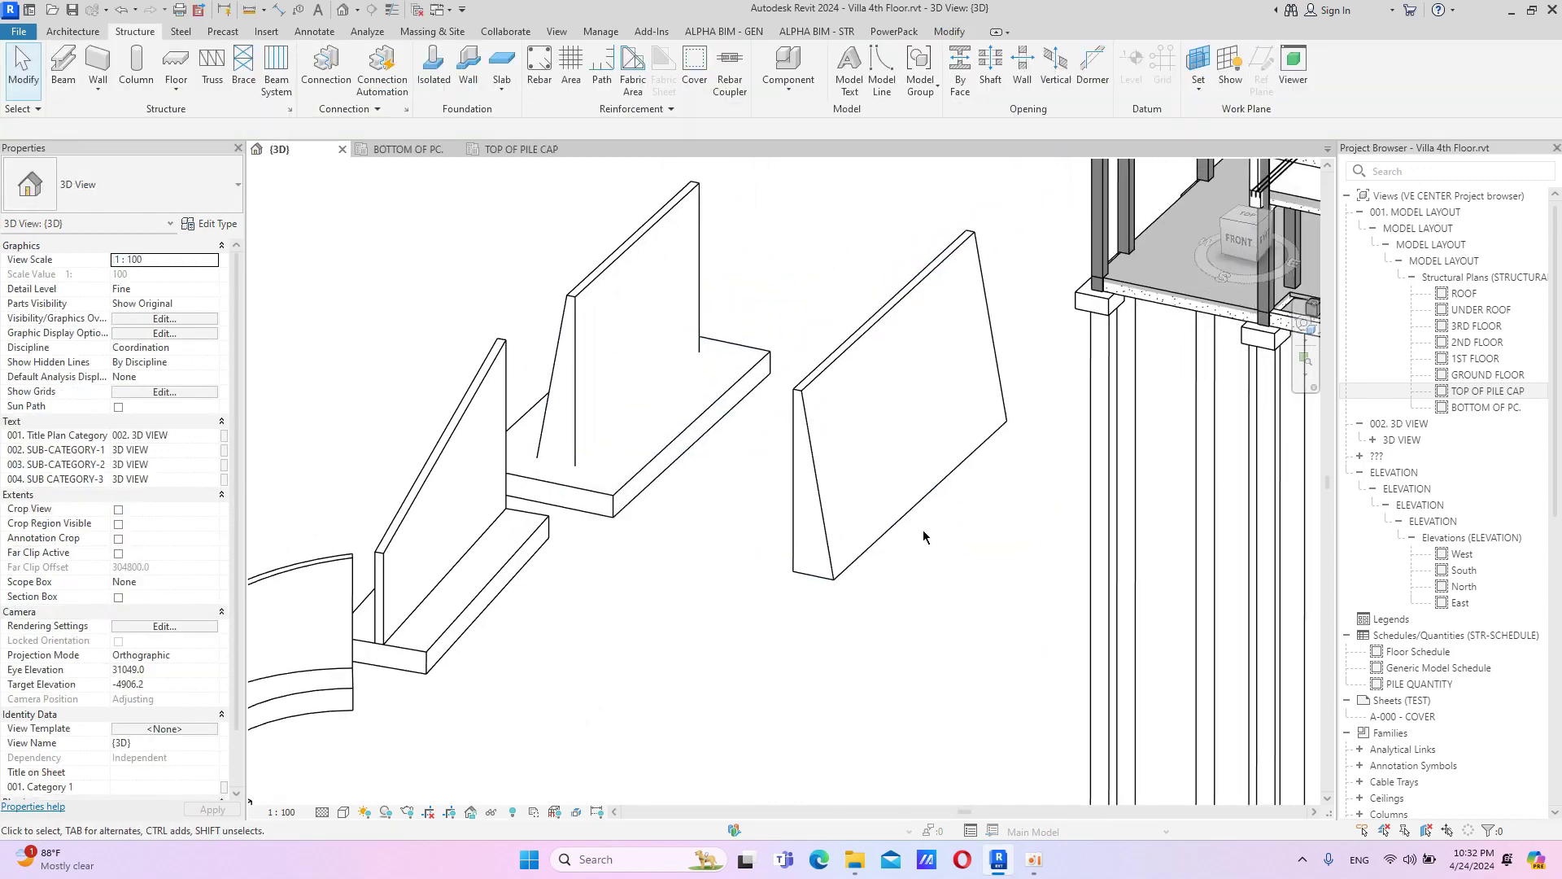
pyautogui.scroll(-2, 924, 534)
pyautogui.keyDown('shift'); pyautogui.moveTo(965, 646); pyautogui.dragTo(1005, 577, button='middle'); pyautogui.keyUp('shift')
pyautogui.keyDown('shift'); pyautogui.moveTo(1028, 563); pyautogui.dragTo(907, 586, button='middle'); pyautogui.keyUp('shift')
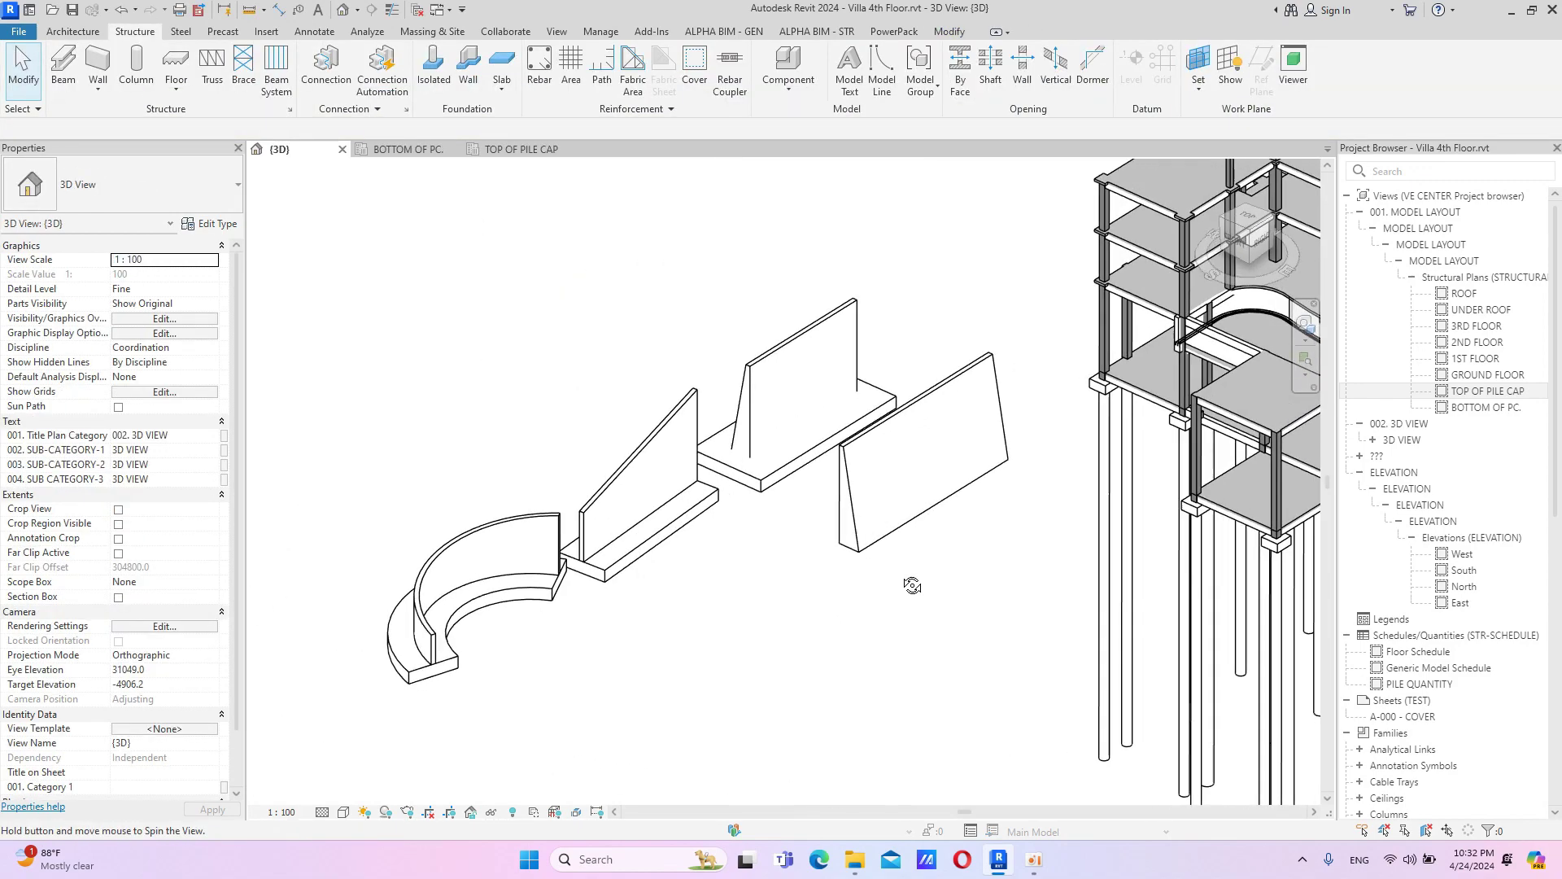
pyautogui.scroll(2, 774, 338)
pyautogui.scroll(2, 814, 374)
pyautogui.scroll(-2, 853, 414)
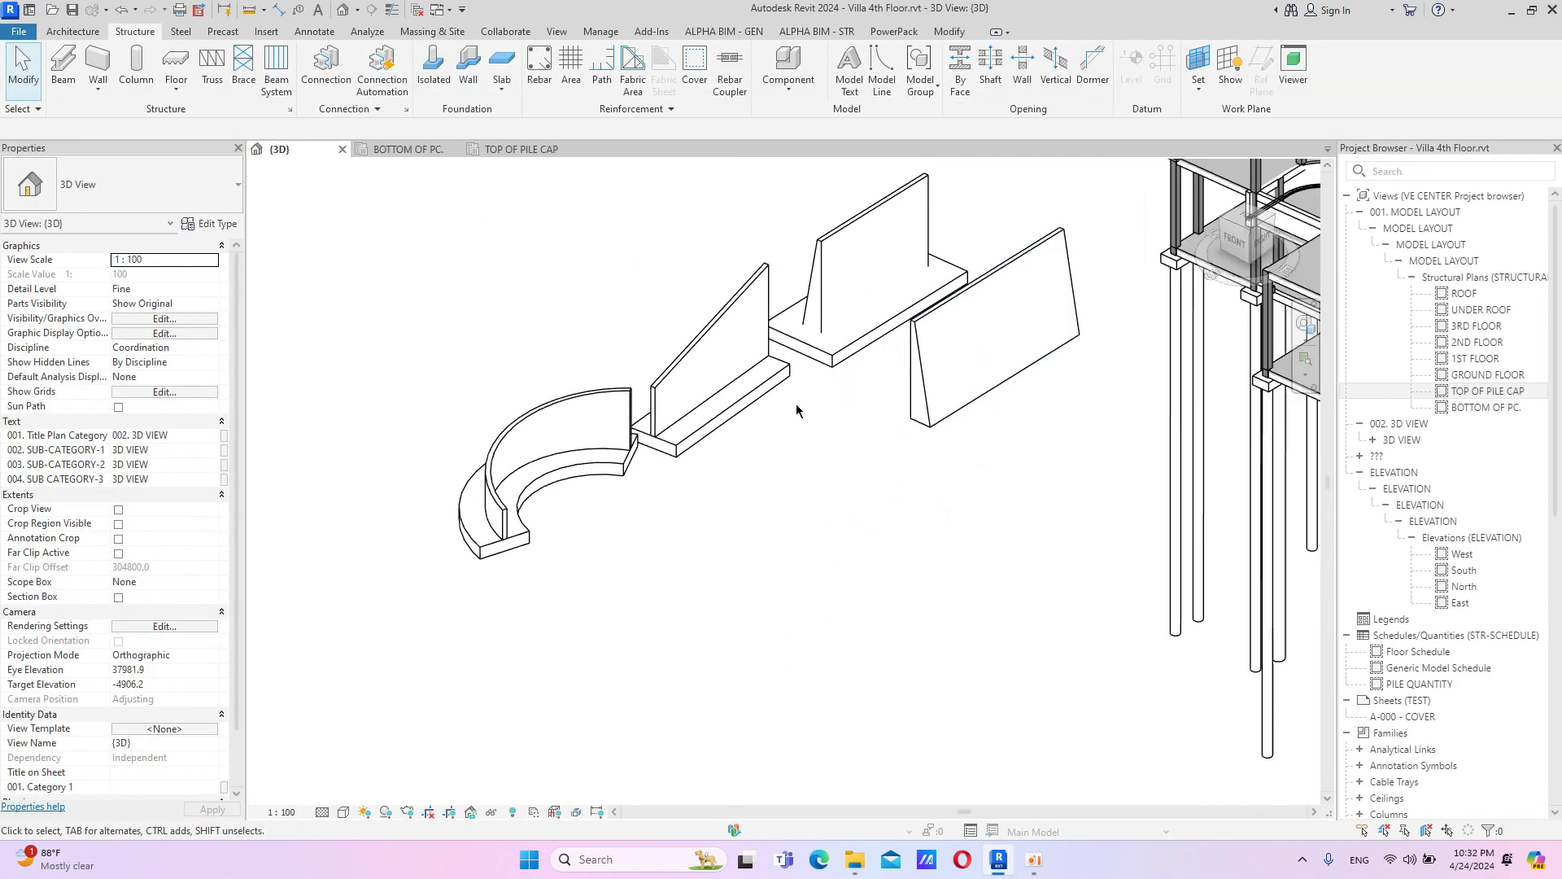
pyautogui.scroll(2, 704, 412)
pyautogui.scroll(-1, 720, 442)
pyautogui.click(668, 446)
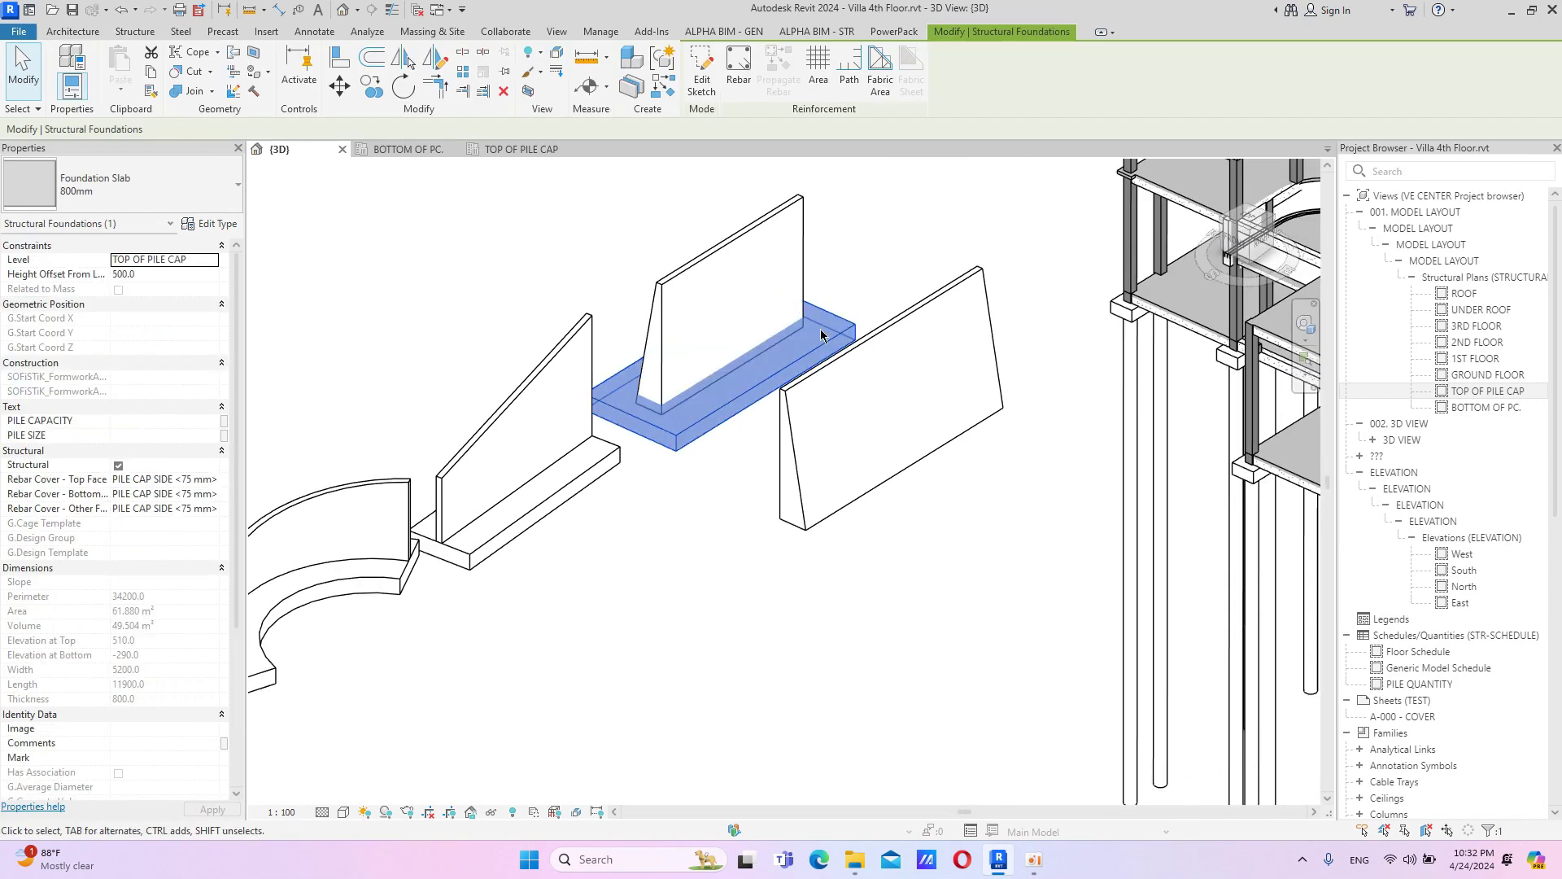
pyautogui.press('Escape')
pyautogui.moveTo(893, 395)
pyautogui.mouseDown(button='middle')
pyautogui.moveTo(871, 438)
pyautogui.moveTo(687, 446)
pyautogui.mouseUp(button='middle')
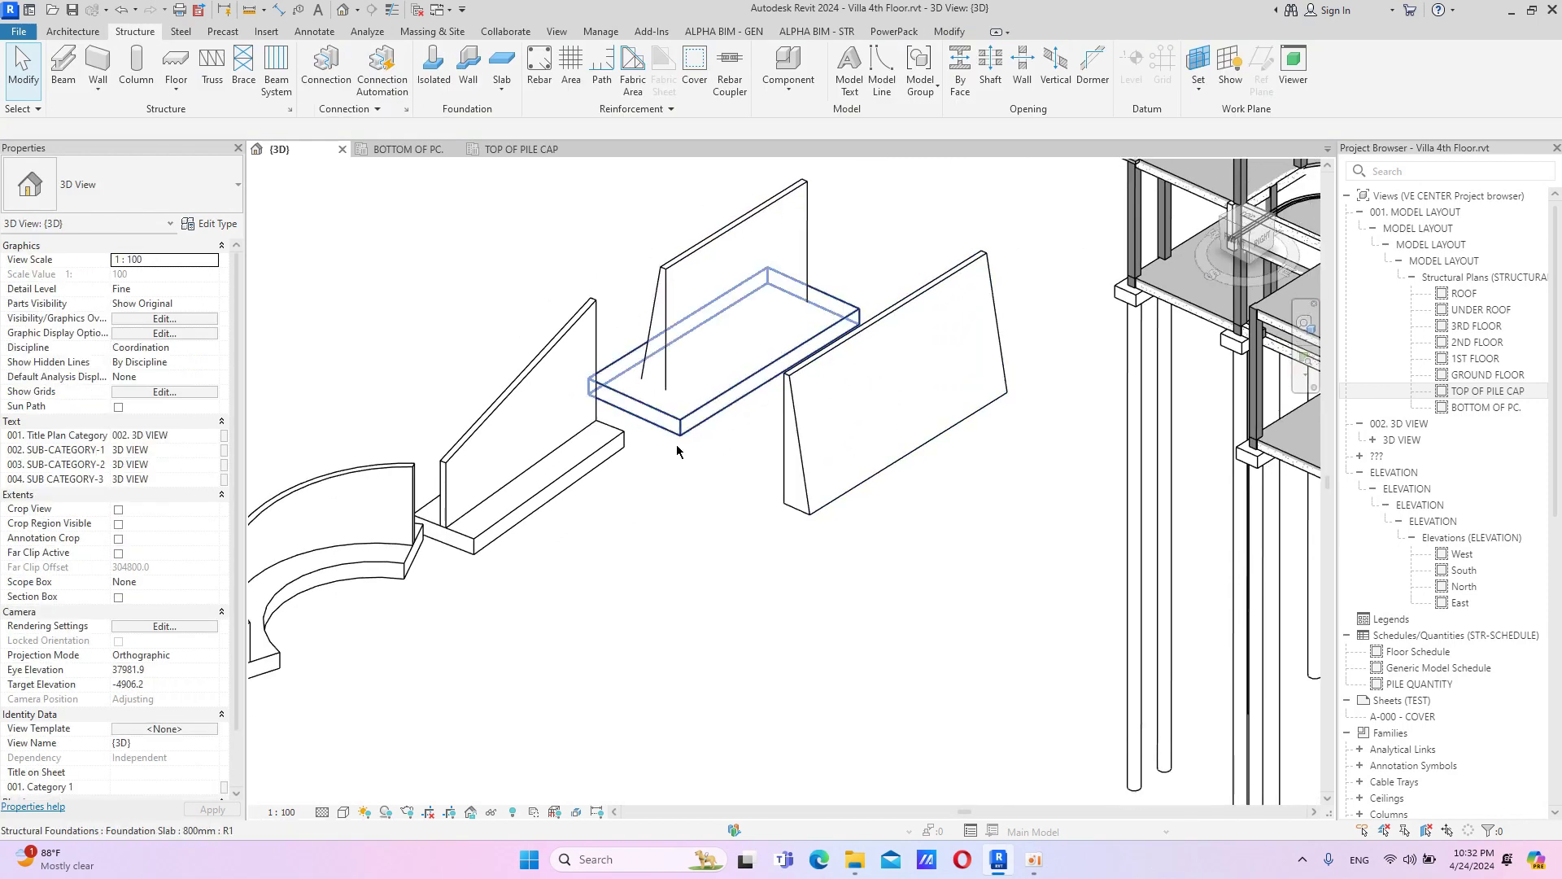
pyautogui.scroll(2, 707, 496)
pyautogui.click(817, 219)
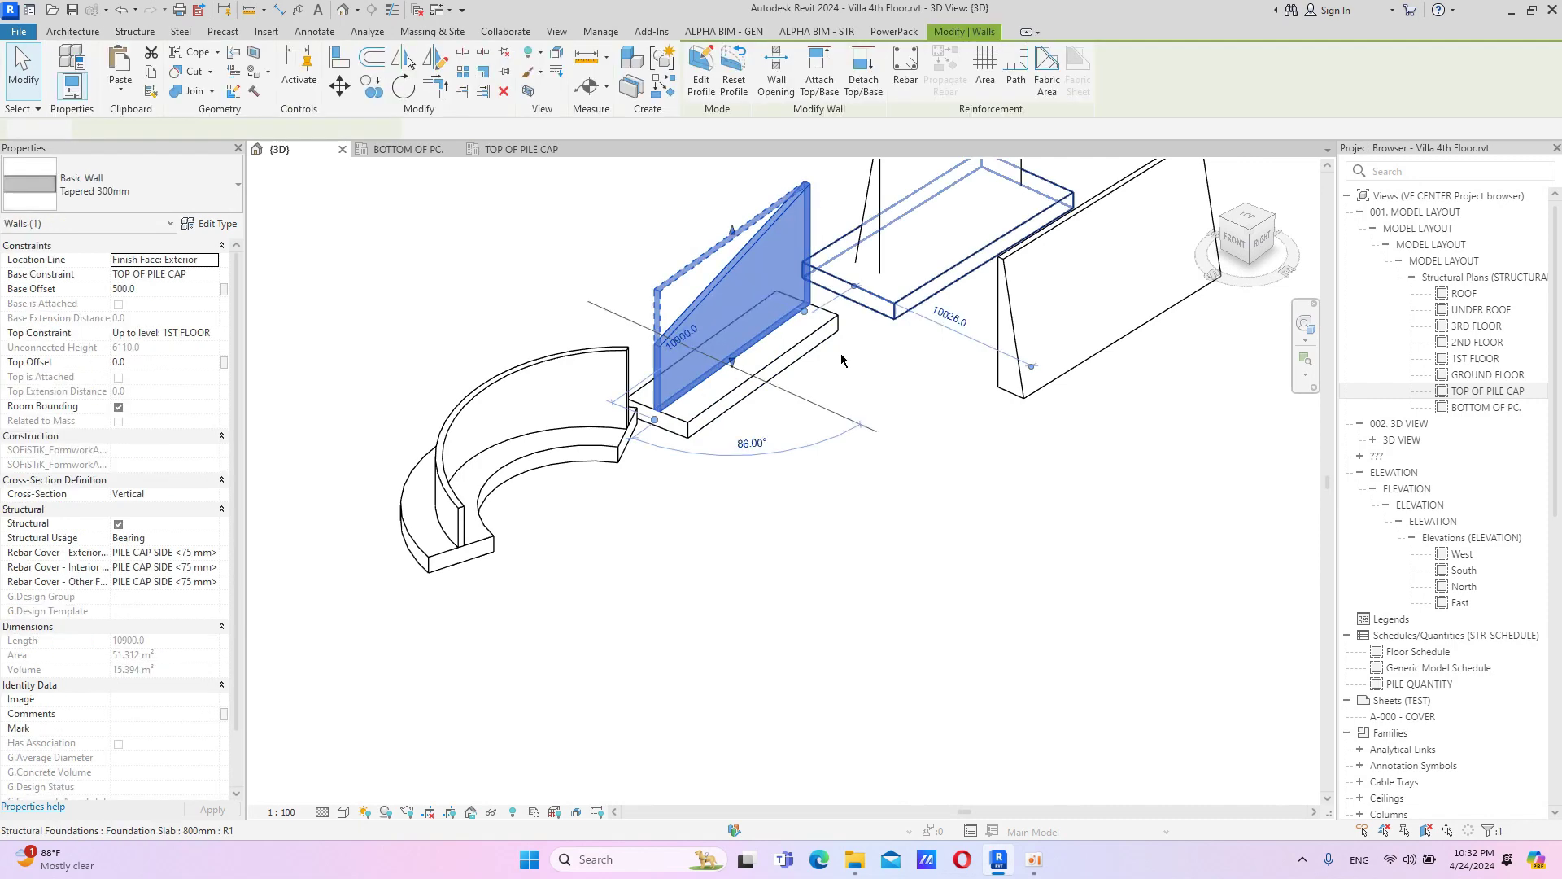
pyautogui.keyDown('shift'); pyautogui.moveTo(817, 219); pyautogui.dragTo(783, 335, button='middle'); pyautogui.keyUp('shift')
pyautogui.press('Escape')
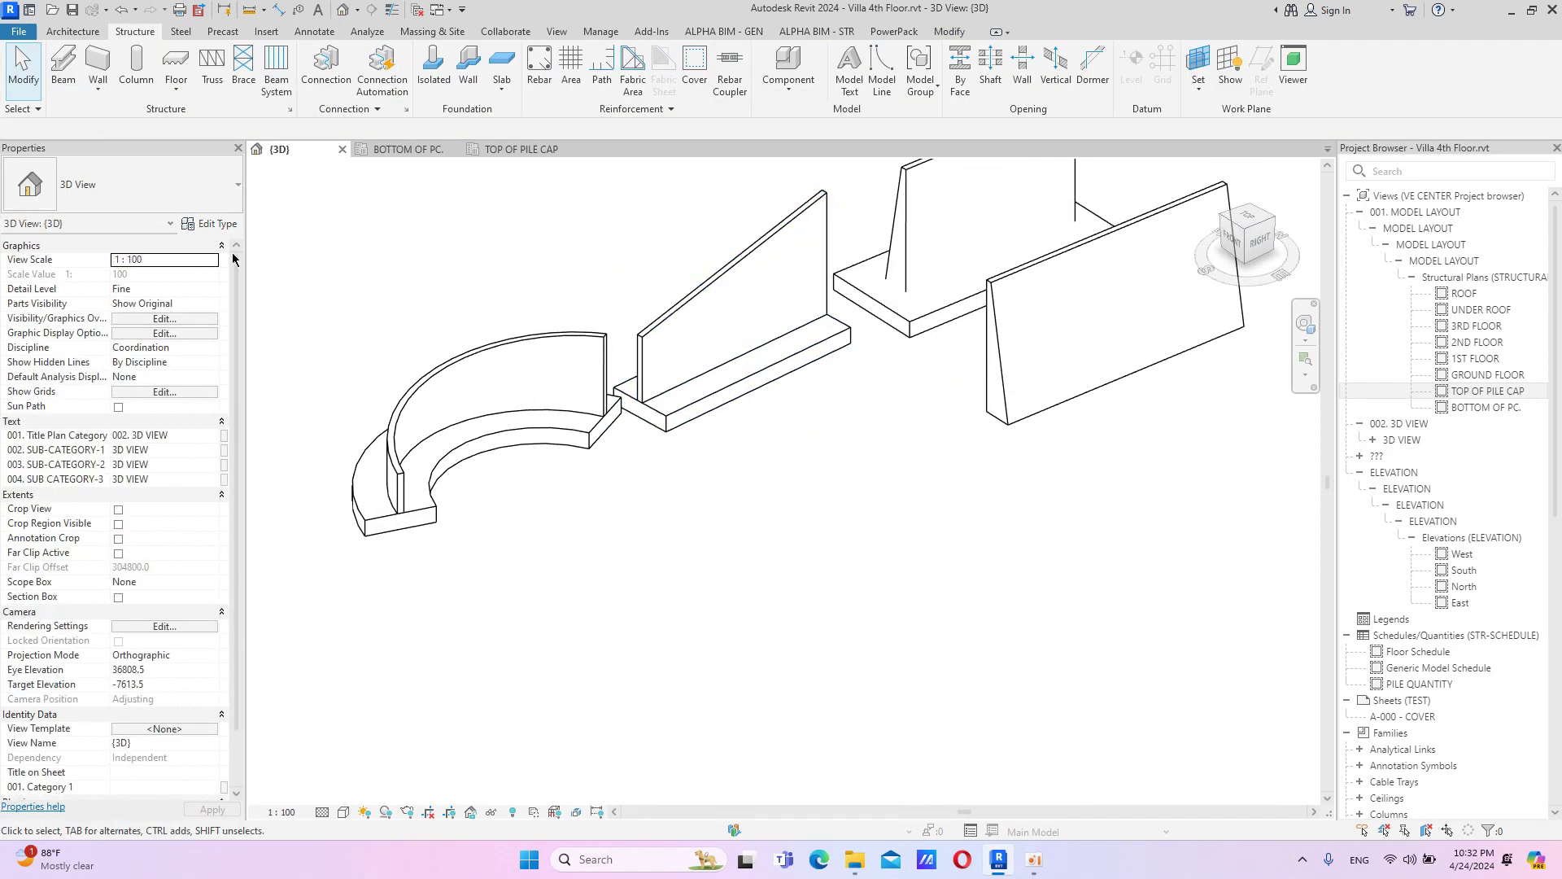
# Draw a 12000-long Generic - 300mm structural wall on the pile cap and select it.
pyautogui.click(104, 96)
pyautogui.click(122, 150)
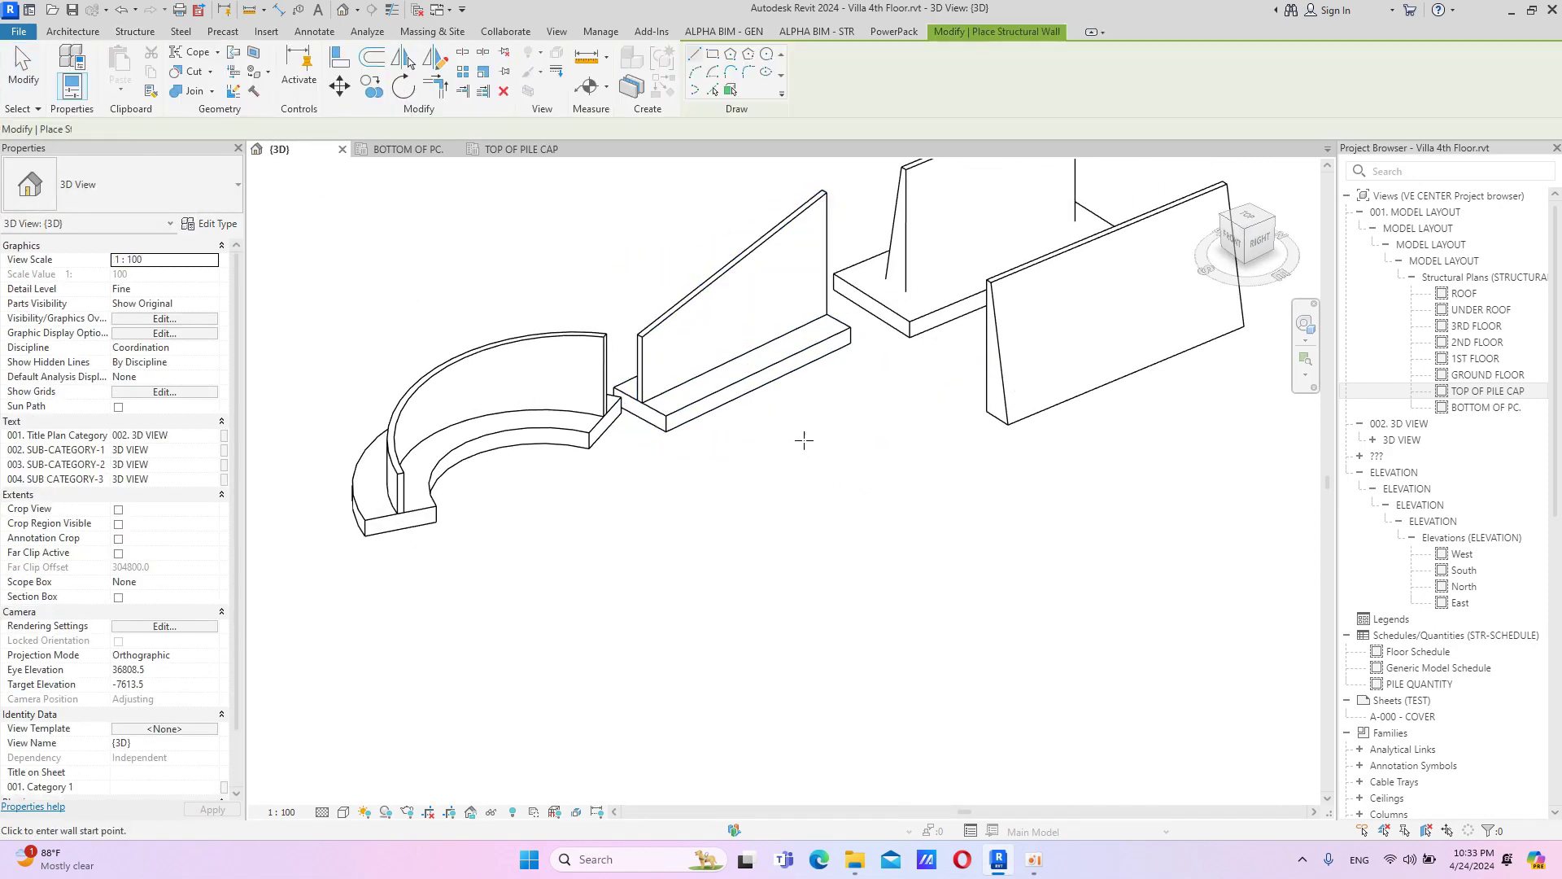
pyautogui.click(1004, 376)
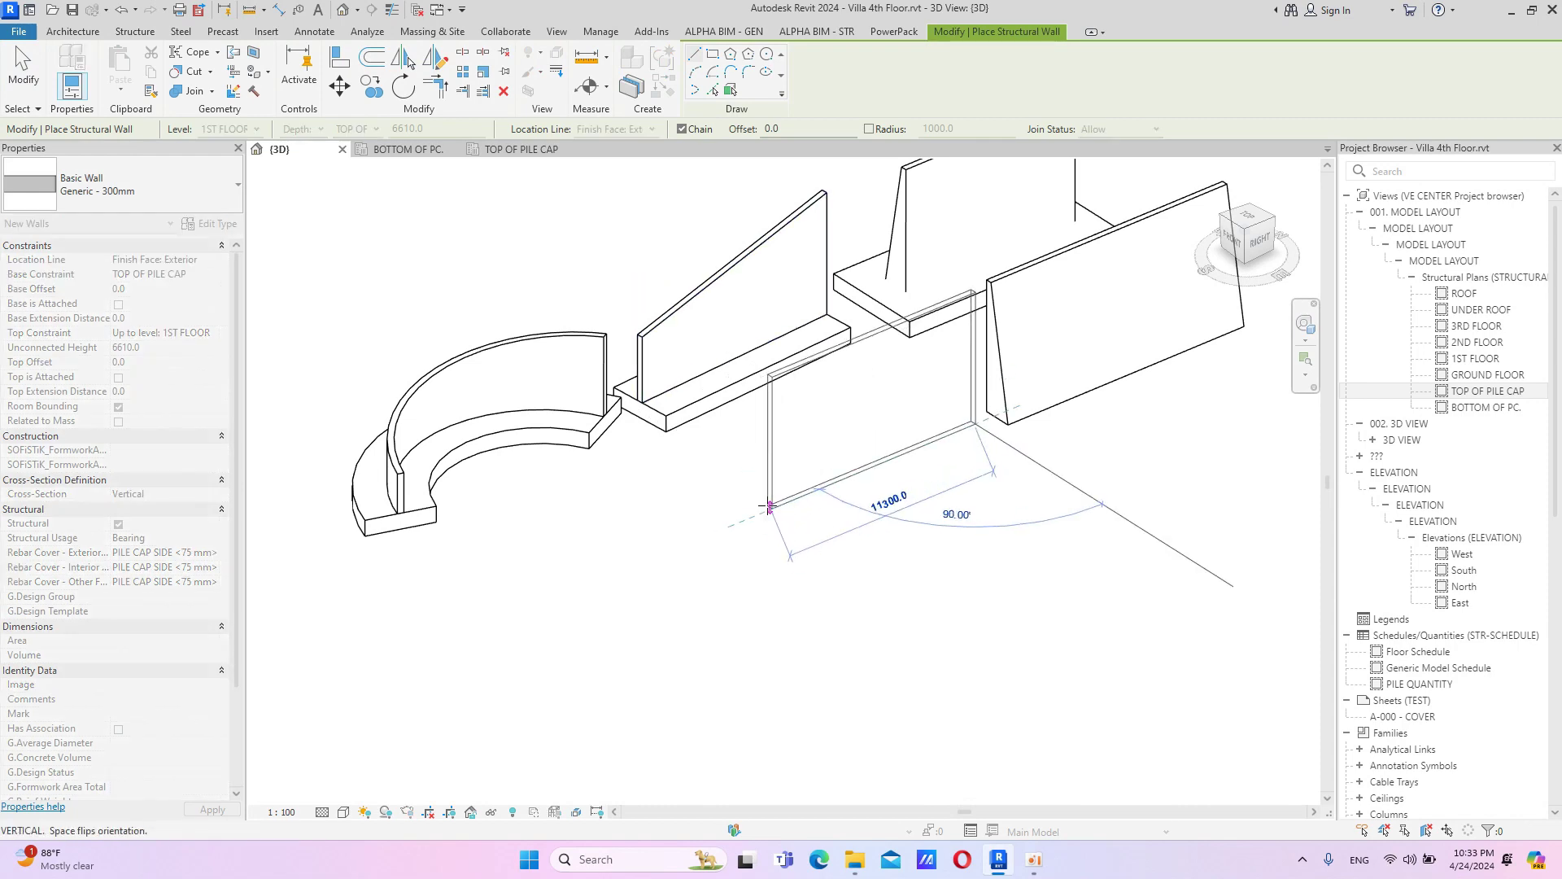
pyautogui.click(756, 512)
pyautogui.scroll(2, 950, 440)
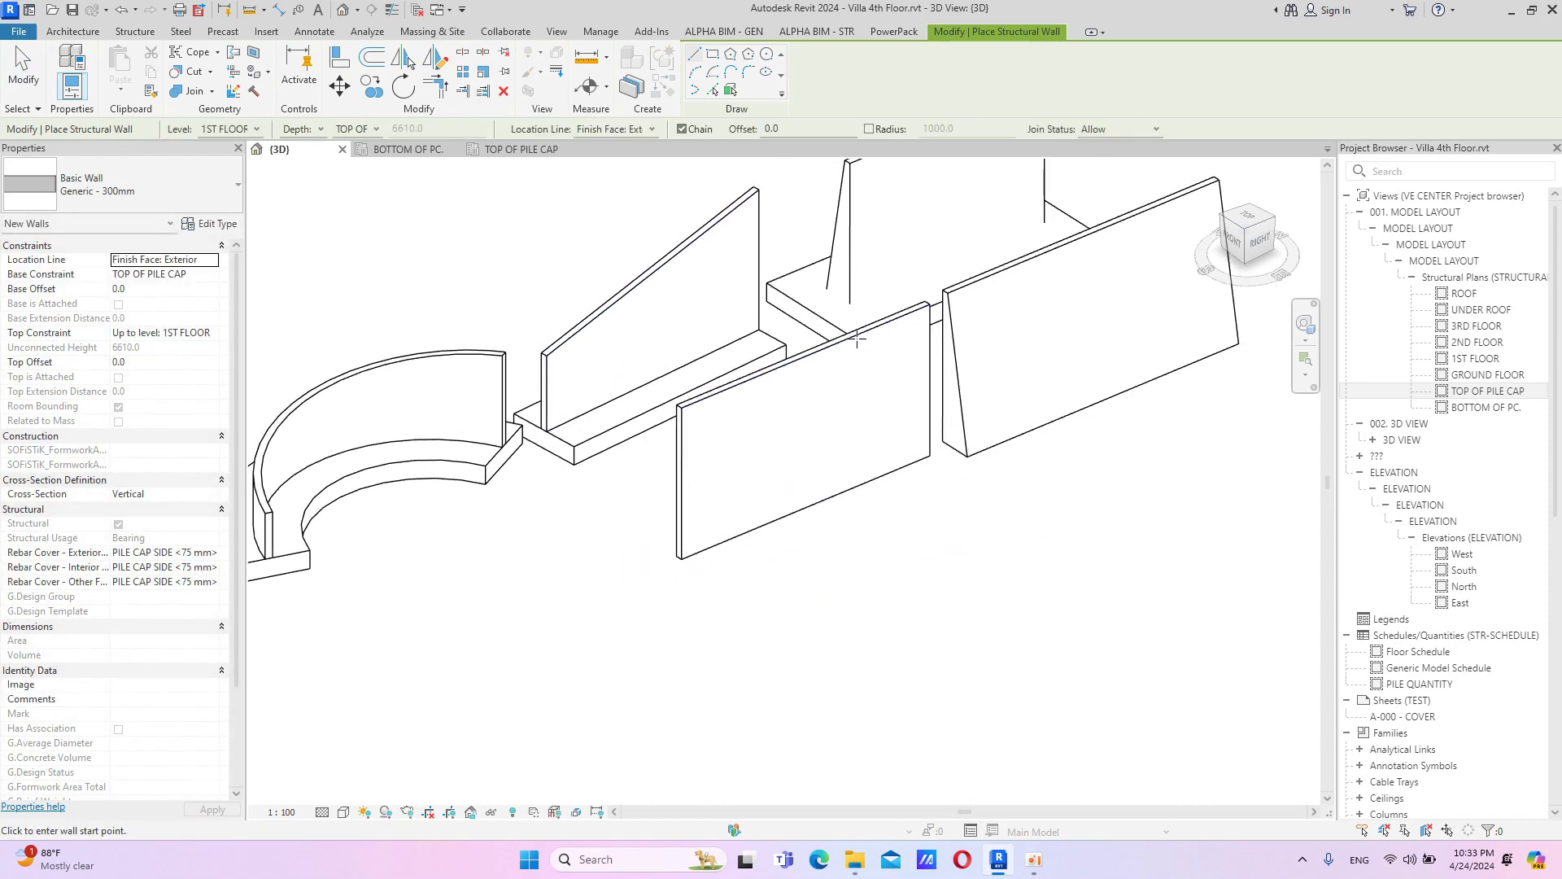
pyautogui.press('Escape')
pyautogui.press('Escape')
pyautogui.click(816, 355)
pyautogui.scroll(1, 765, 480)
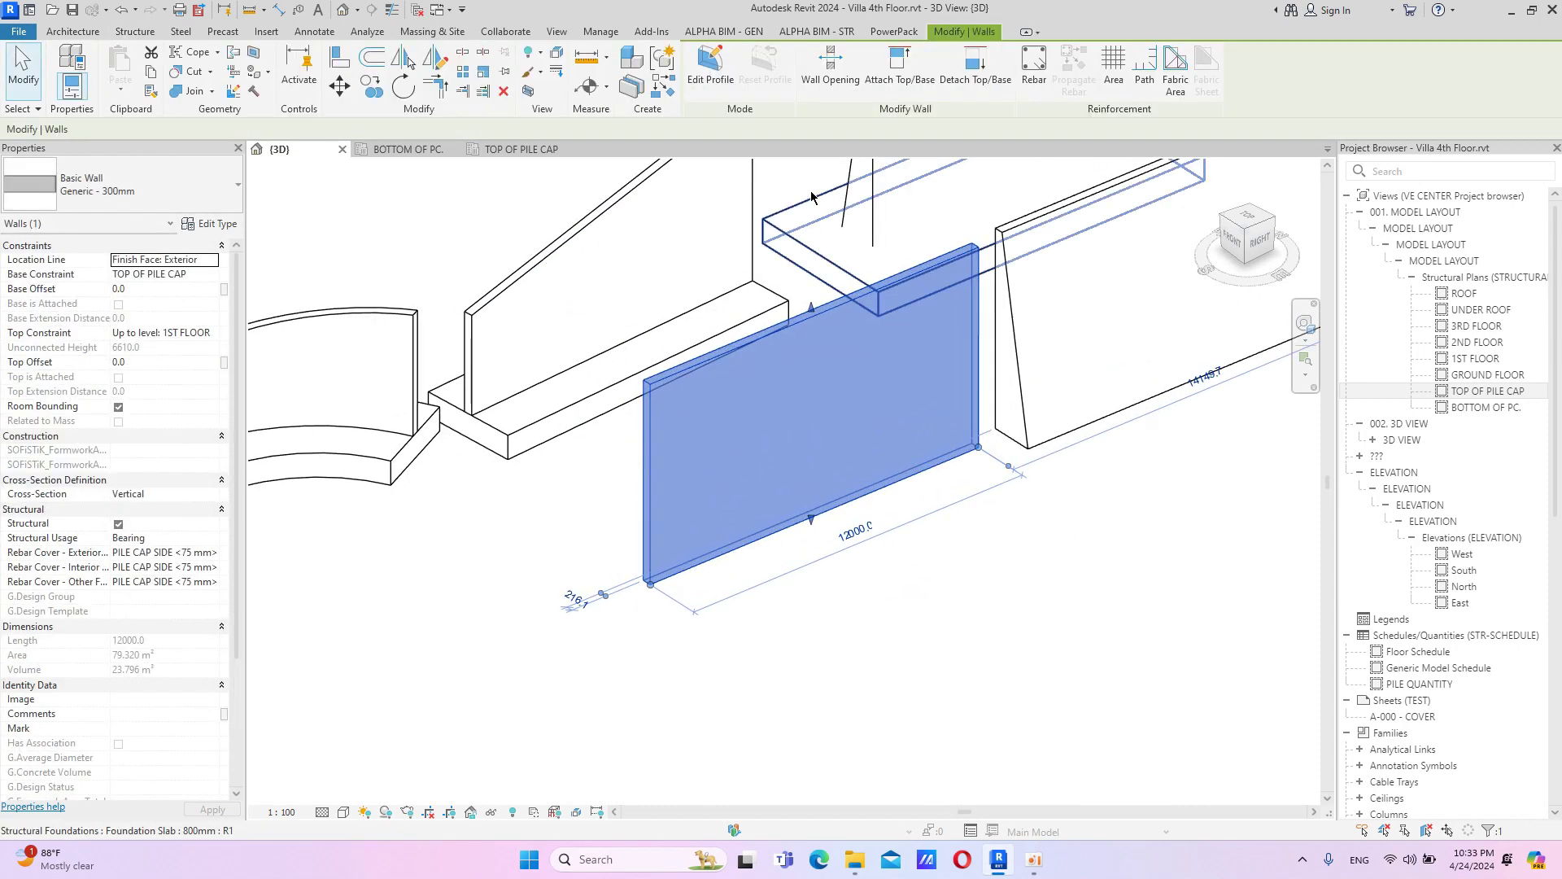
# In Edit Profile, try dragging the top line's left end down the left edge.
pyautogui.click(710, 79)
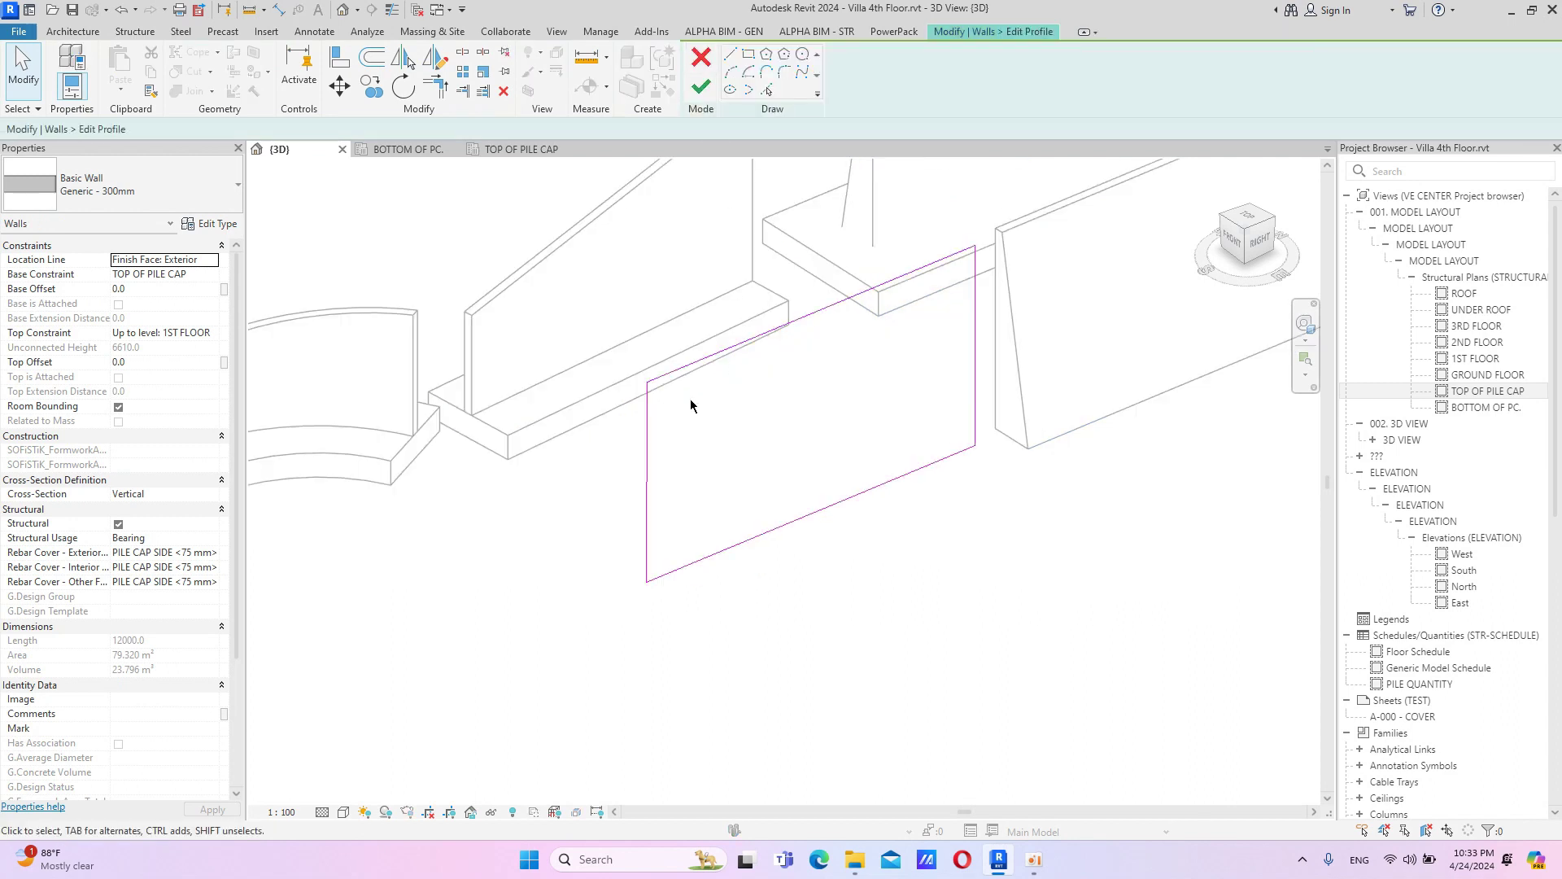
pyautogui.click(657, 379)
pyautogui.scroll(2, 651, 399)
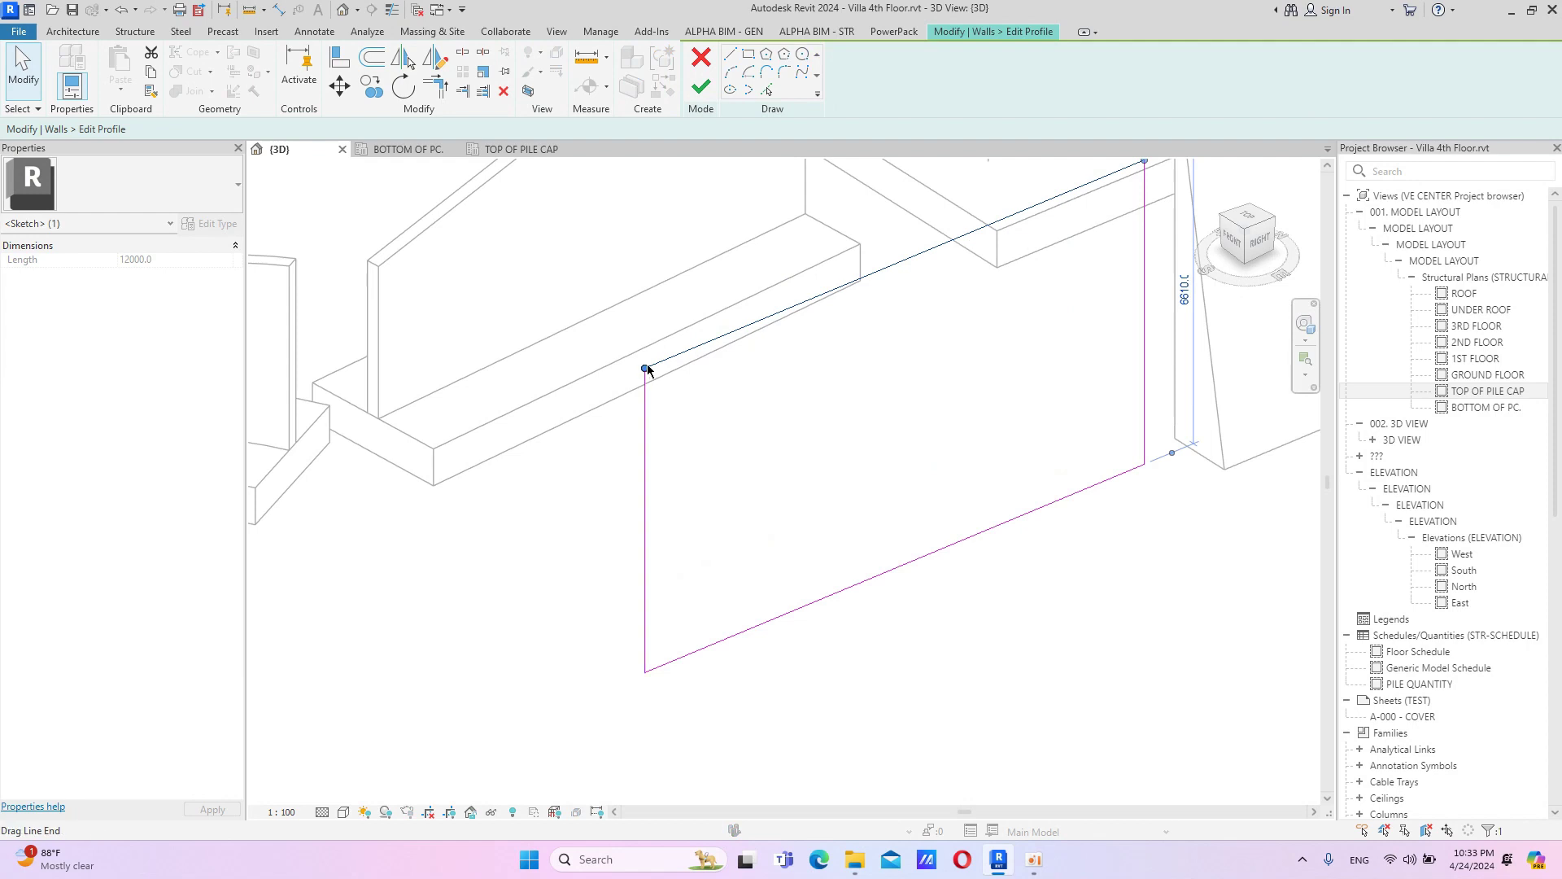
pyautogui.moveTo(646, 368); pyautogui.dragTo(638, 532)
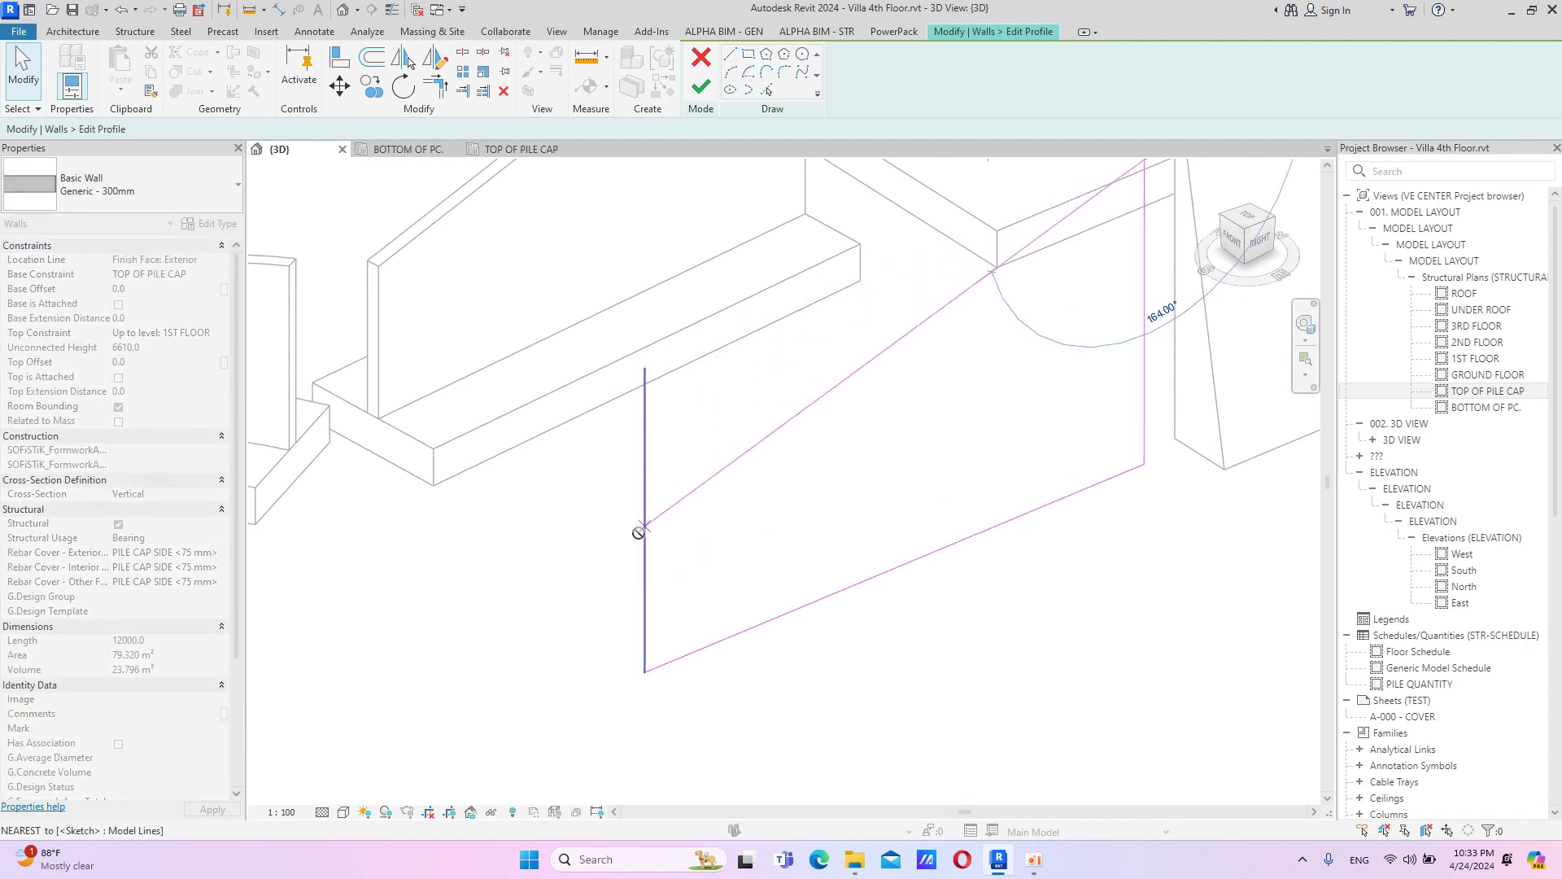
pyautogui.moveTo(639, 532); pyautogui.dragTo(645, 519)
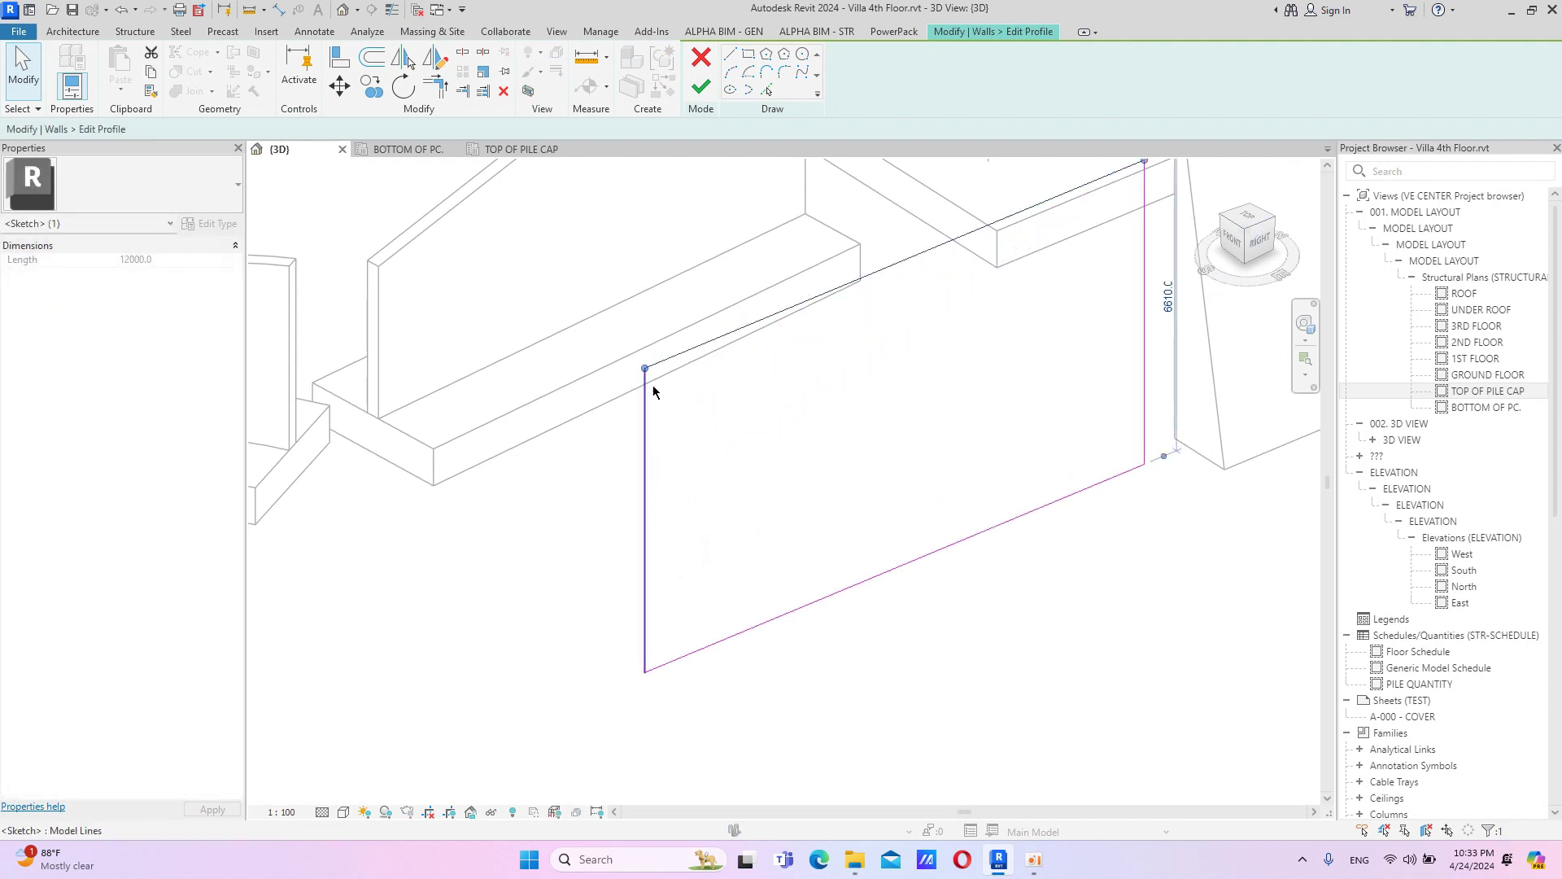
pyautogui.moveTo(654, 392); pyautogui.dragTo(645, 525)
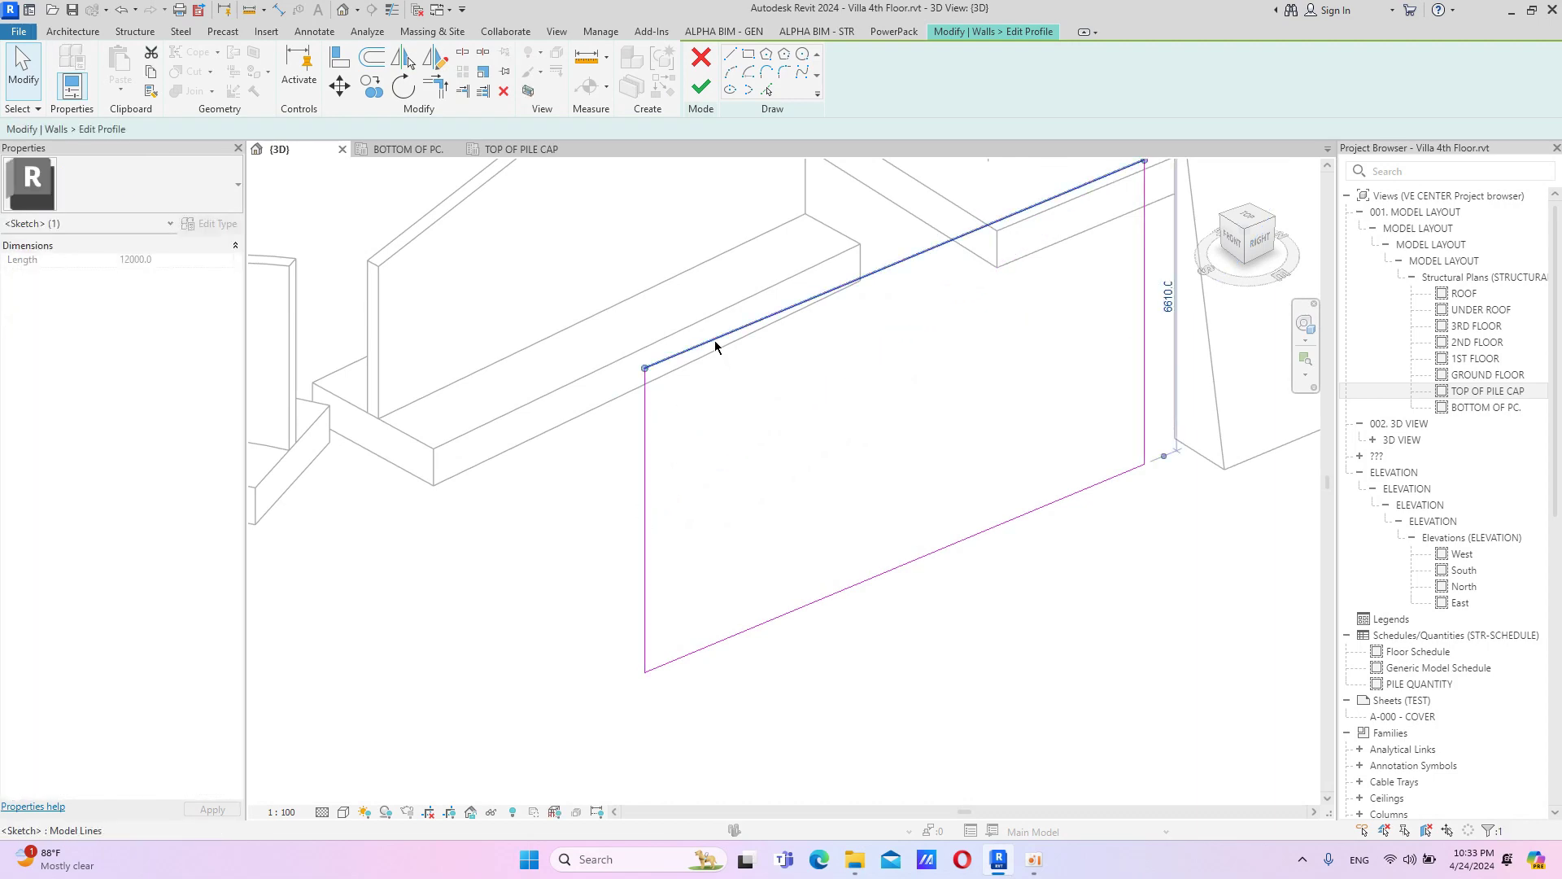
pyautogui.moveTo(643, 367); pyautogui.dragTo(642, 542)
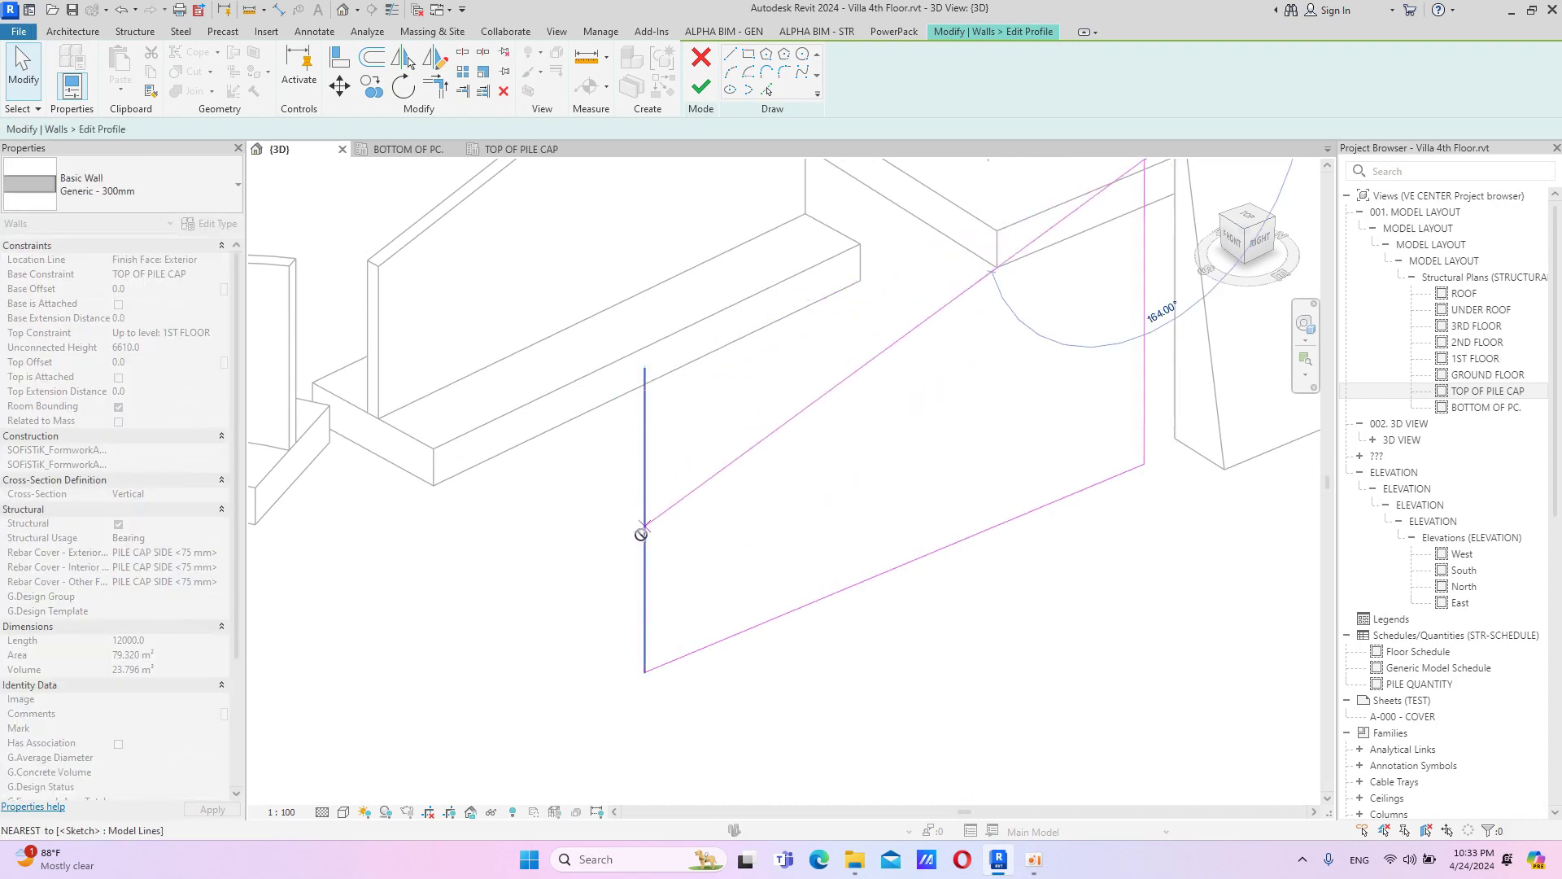
pyautogui.click(726, 454)
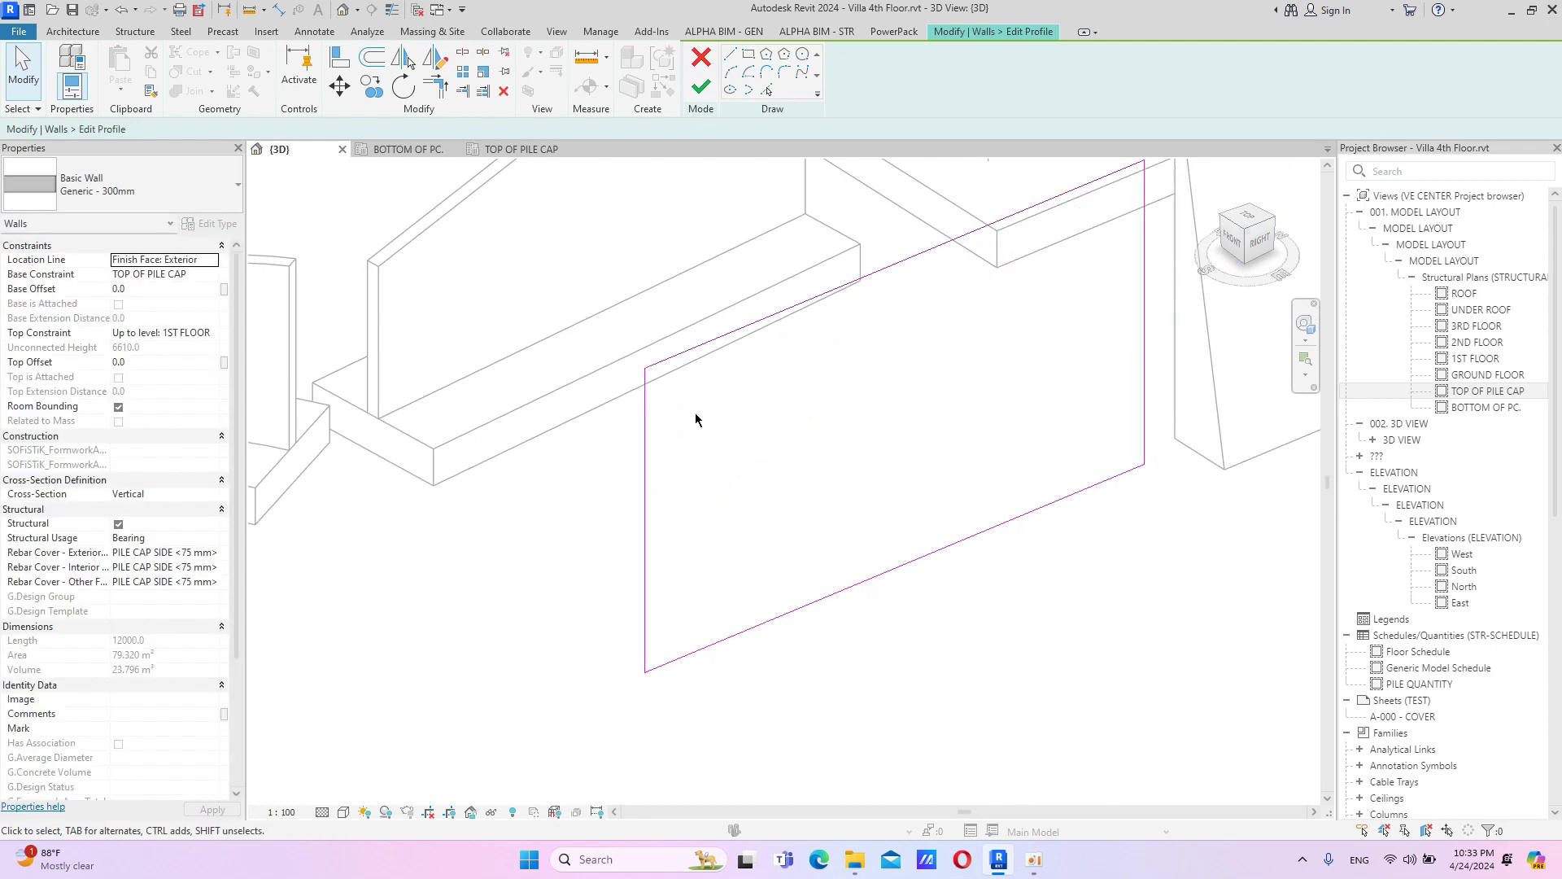
# Sketch a line from left-edge midpoint to top-right corner, delete the old top, trim to corner.
pyautogui.click(730, 54)
pyautogui.keyDown('shift'); pyautogui.moveTo(740, 412); pyautogui.dragTo(656, 531, button='middle'); pyautogui.keyUp('shift')
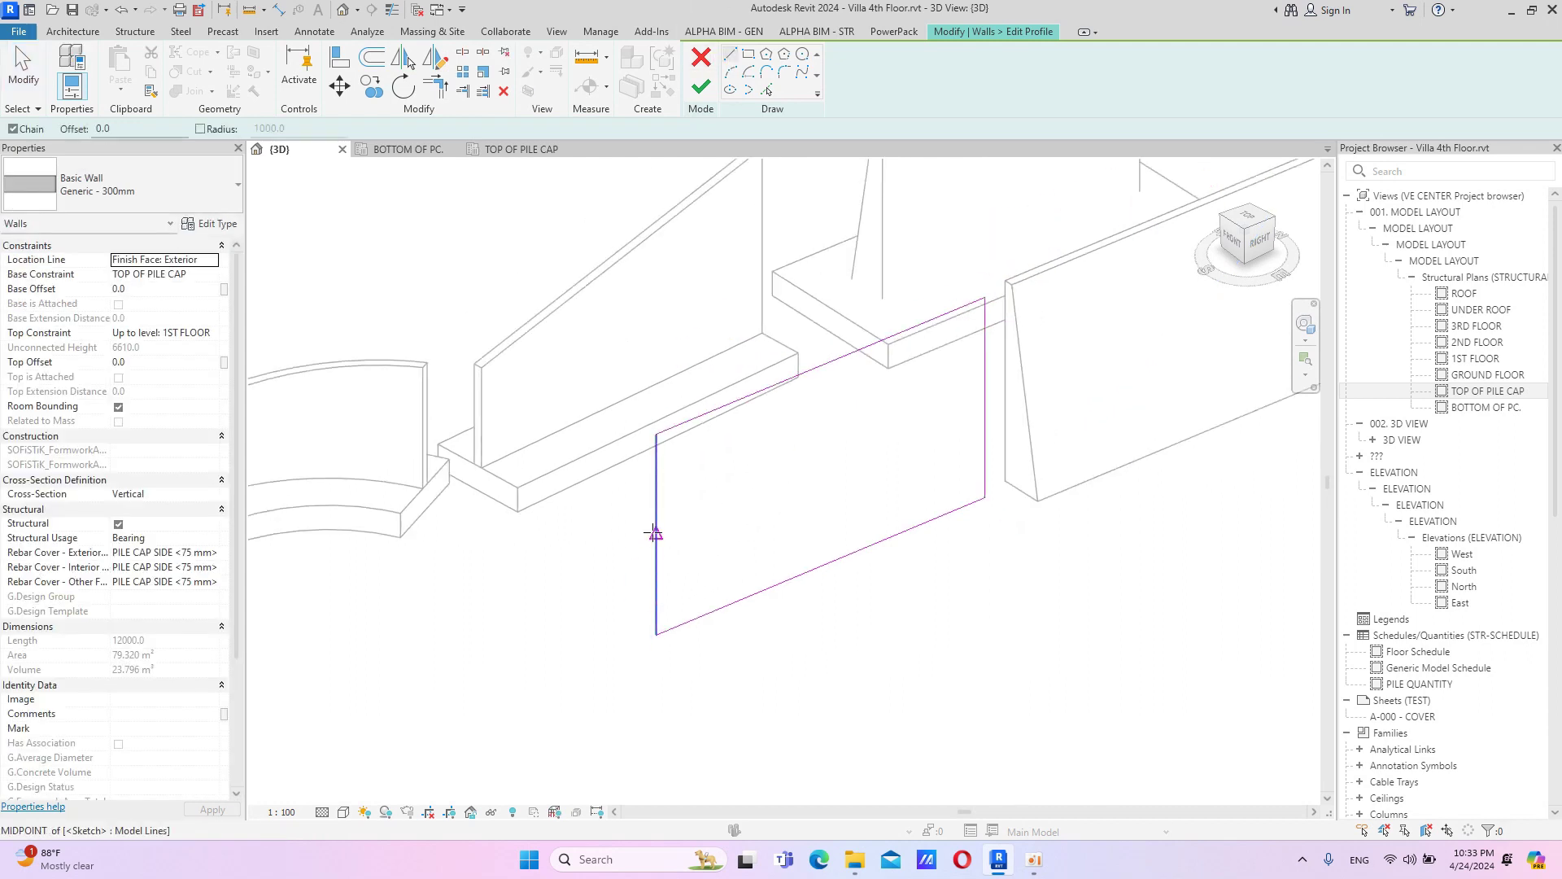
pyautogui.click(655, 533)
pyautogui.click(990, 302)
pyautogui.press('Escape')
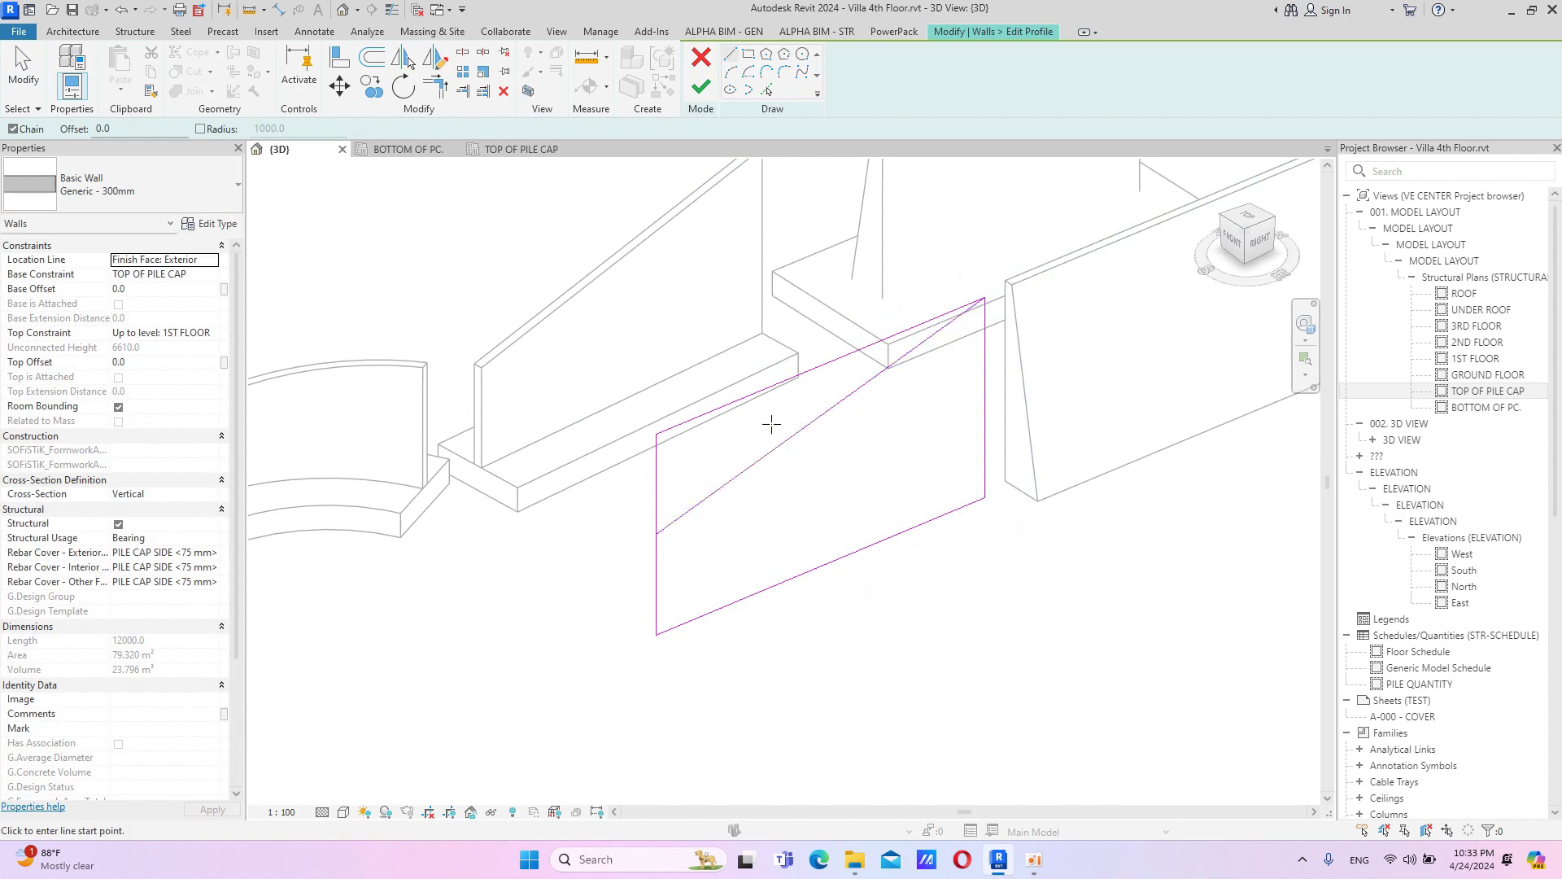
pyautogui.press('Escape')
pyautogui.click(822, 363)
pyautogui.press('Delete')
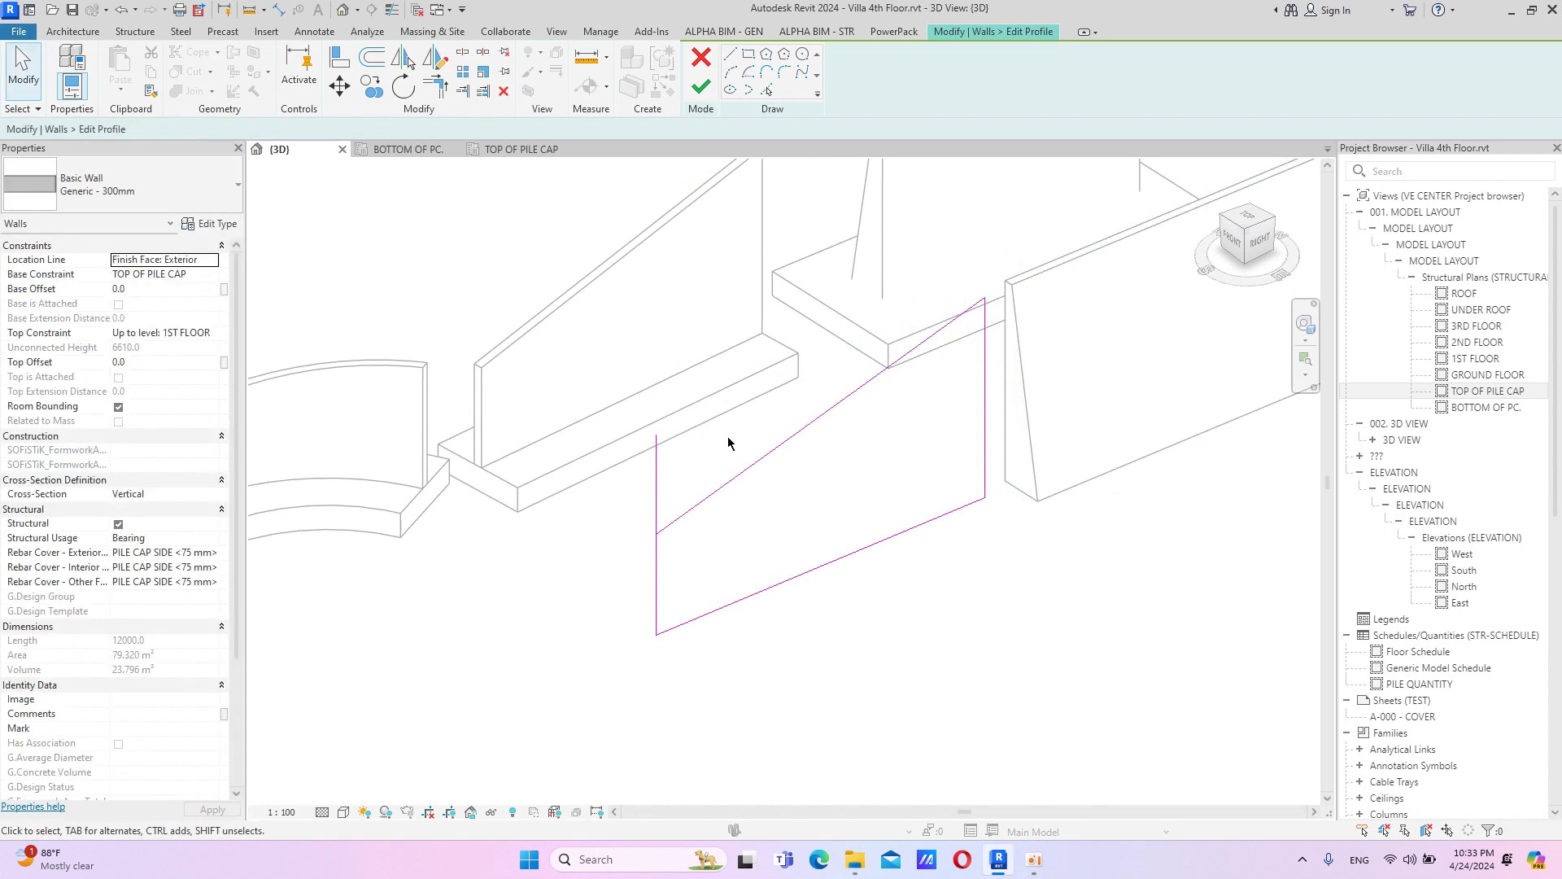
pyautogui.press('t')
pyautogui.press('r')
pyautogui.click(744, 471)
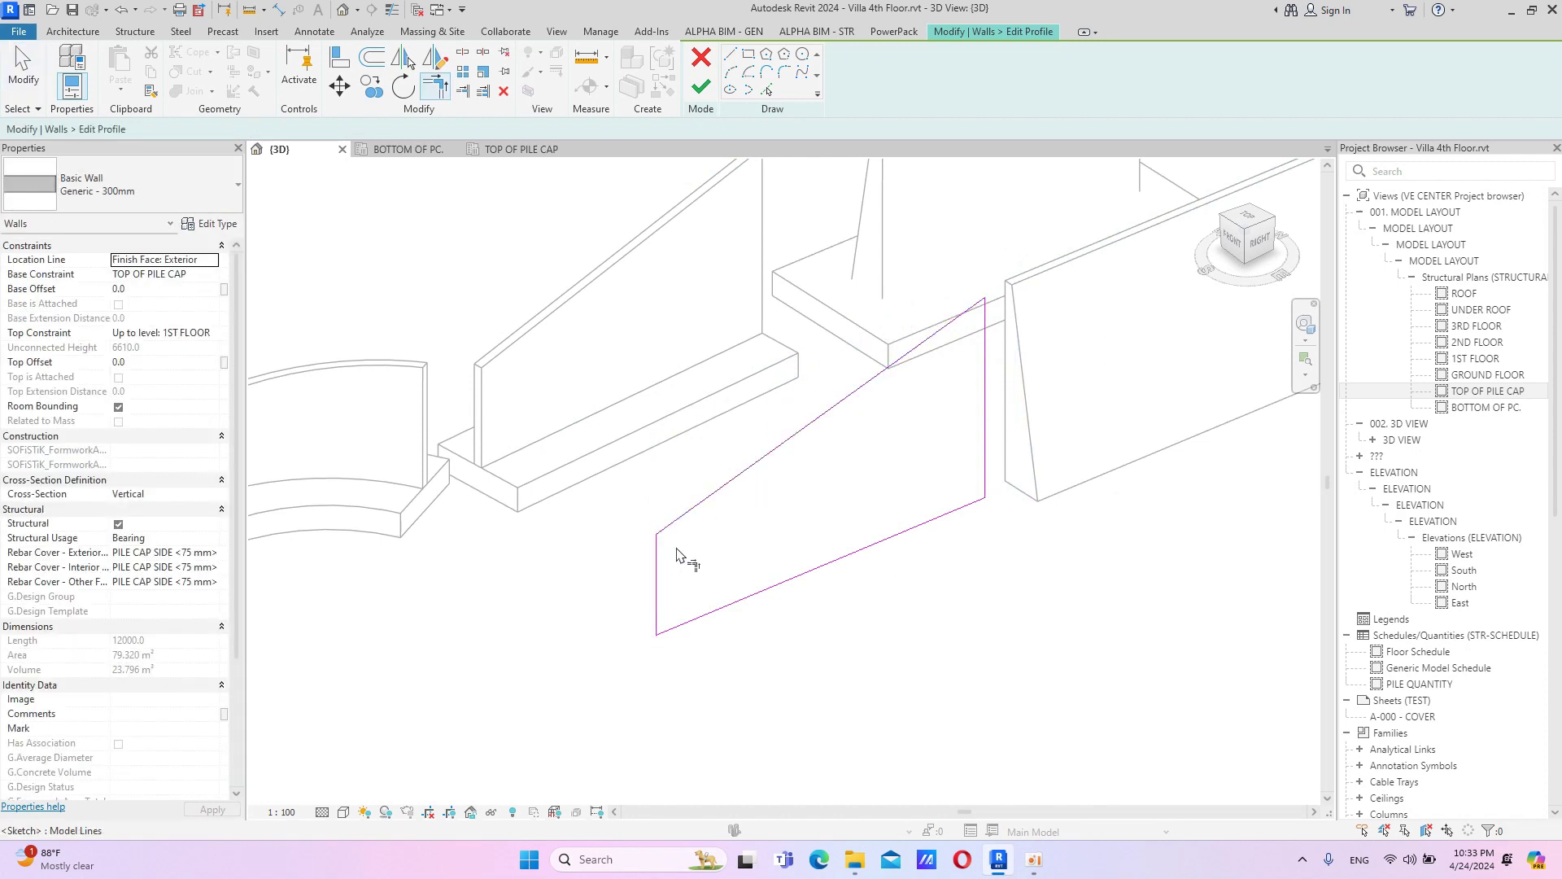
pyautogui.press('Escape')
# Finish the profile and inspect the sloped wall: 2306.8 top offset, 73.331 m², 21.999 m³.
pyautogui.click(702, 87)
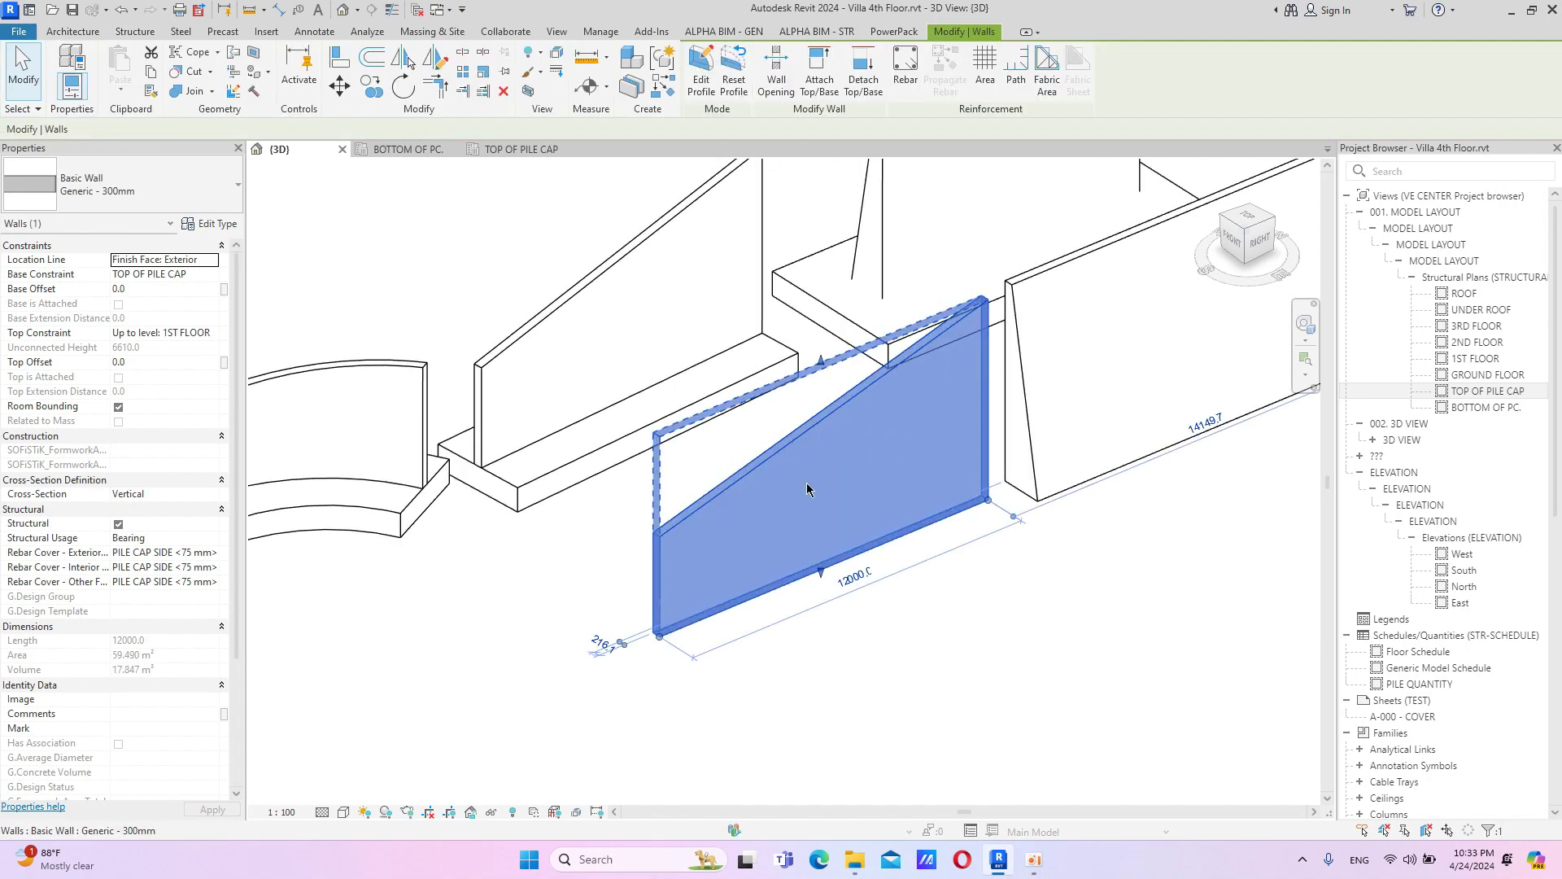
pyautogui.press('Escape')
pyautogui.moveTo(826, 631)
pyautogui.keyDown('shift'); pyautogui.mouseDown(button='middle')
pyautogui.moveTo(687, 598)
pyautogui.moveTo(750, 447)
pyautogui.moveTo(861, 425)
pyautogui.moveTo(739, 500)
pyautogui.mouseUp(button='middle'); pyautogui.keyUp('shift')
pyautogui.click(751, 447)
pyautogui.press('Escape')
pyautogui.click(861, 426)
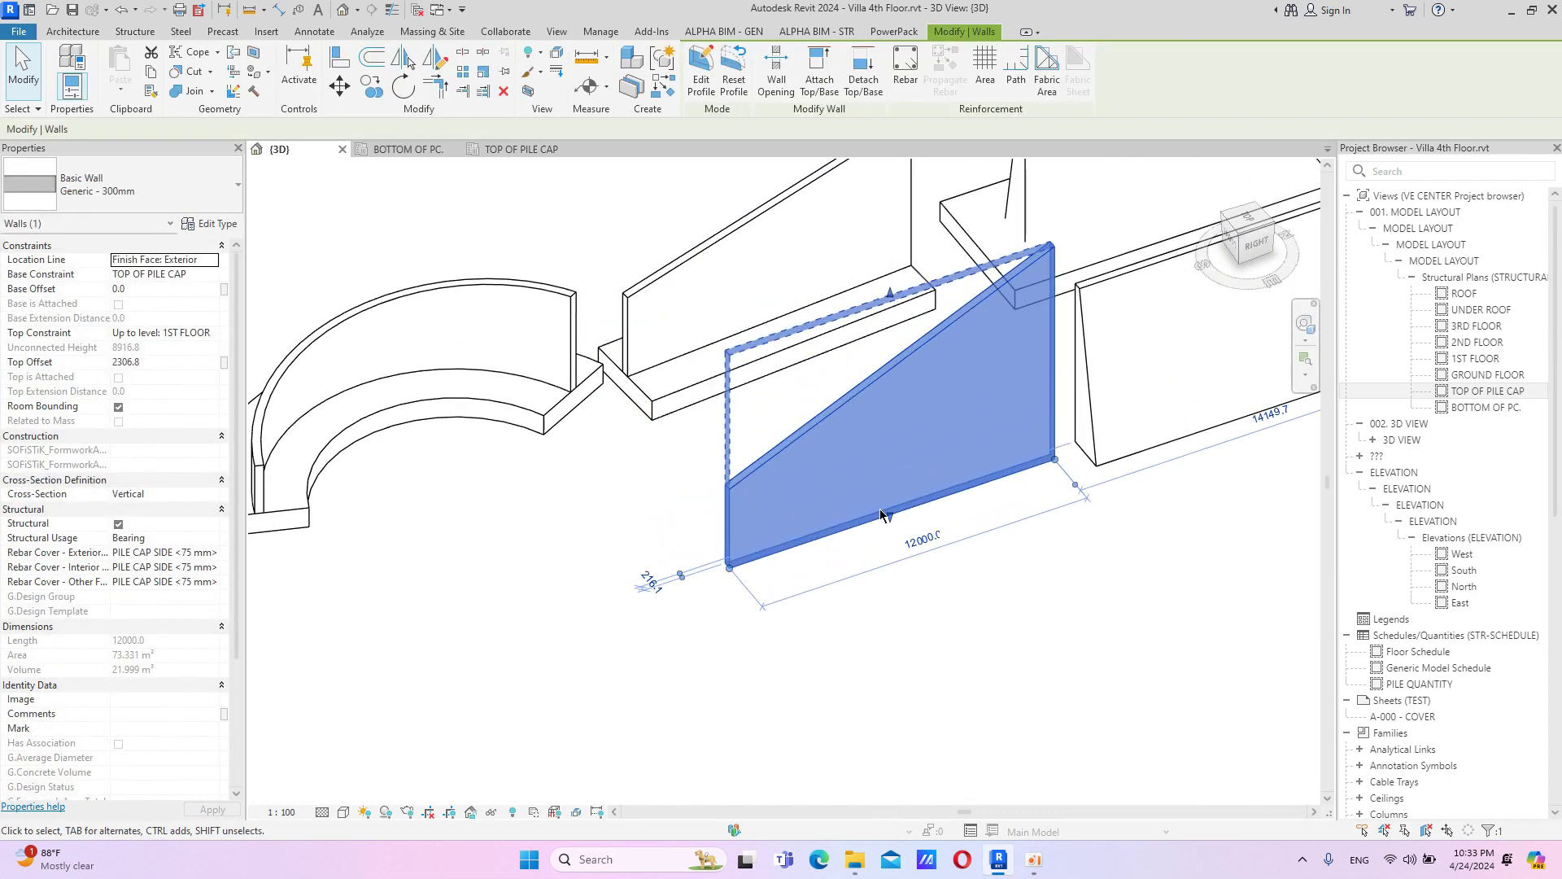
pyautogui.press('Delete')
# Bring the curved wall into view and start a structural wall just in front of it.
pyautogui.moveTo(349, 568)
pyautogui.mouseDown(button='middle')
pyautogui.moveTo(520, 568)
pyautogui.moveTo(339, 511)
pyautogui.mouseUp(button='middle')
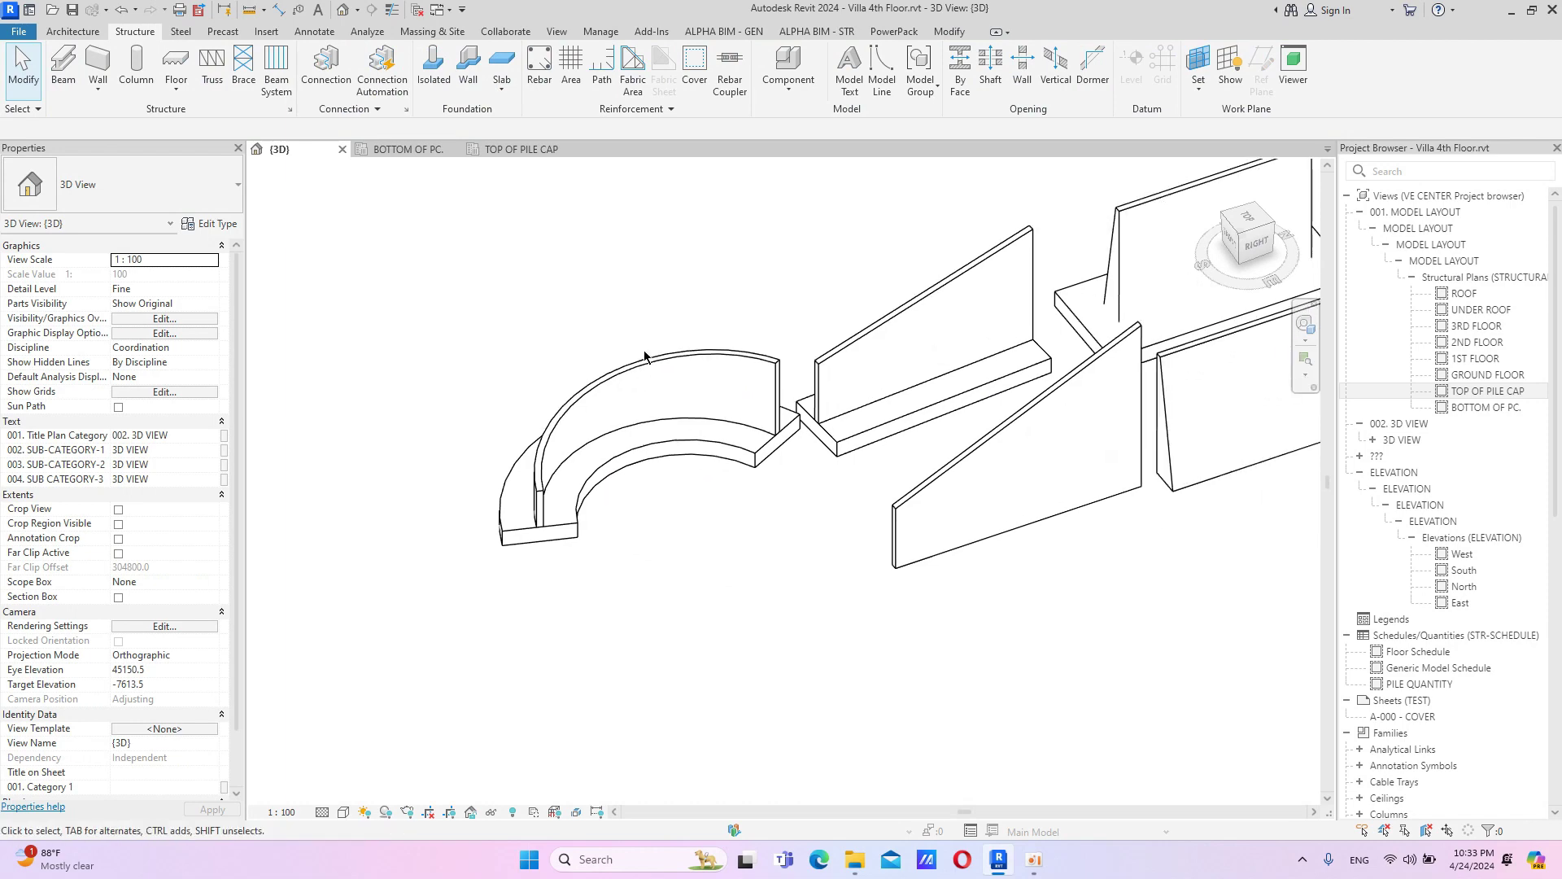
pyautogui.click(642, 355)
pyautogui.press('Escape')
pyautogui.moveTo(643, 355)
pyautogui.mouseDown(button='middle')
pyautogui.moveTo(582, 231)
pyautogui.moveTo(682, 147)
pyautogui.mouseUp(button='middle')
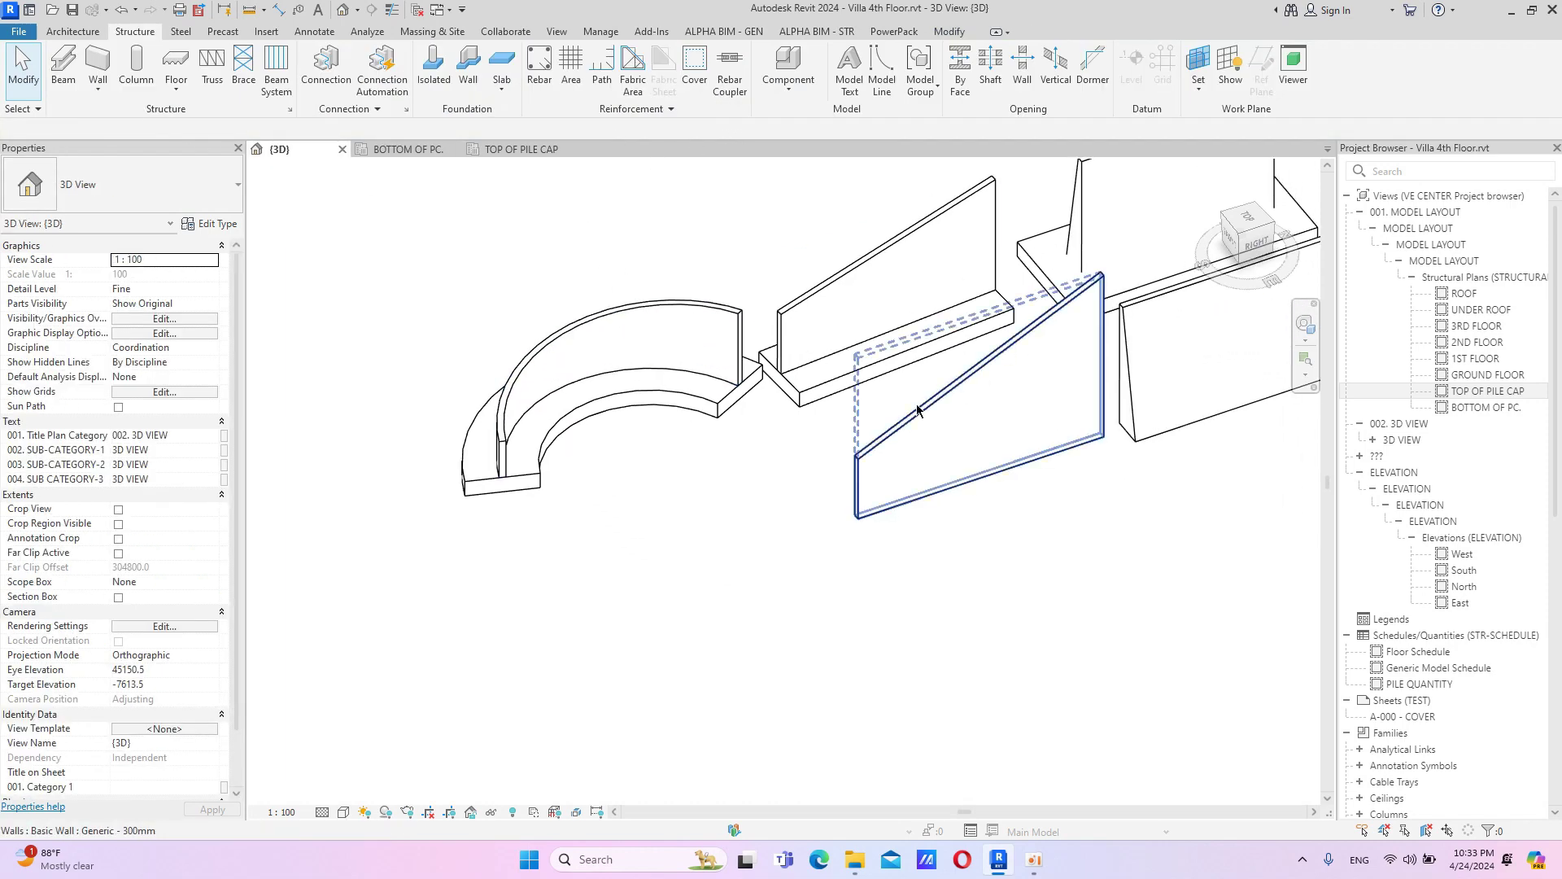
pyautogui.moveTo(749, 367)
pyautogui.keyDown('shift'); pyautogui.mouseDown(button='middle')
pyautogui.moveTo(480, 355)
pyautogui.moveTo(618, 382)
pyautogui.mouseUp(button='middle'); pyautogui.keyUp('shift')
pyautogui.click(104, 65)
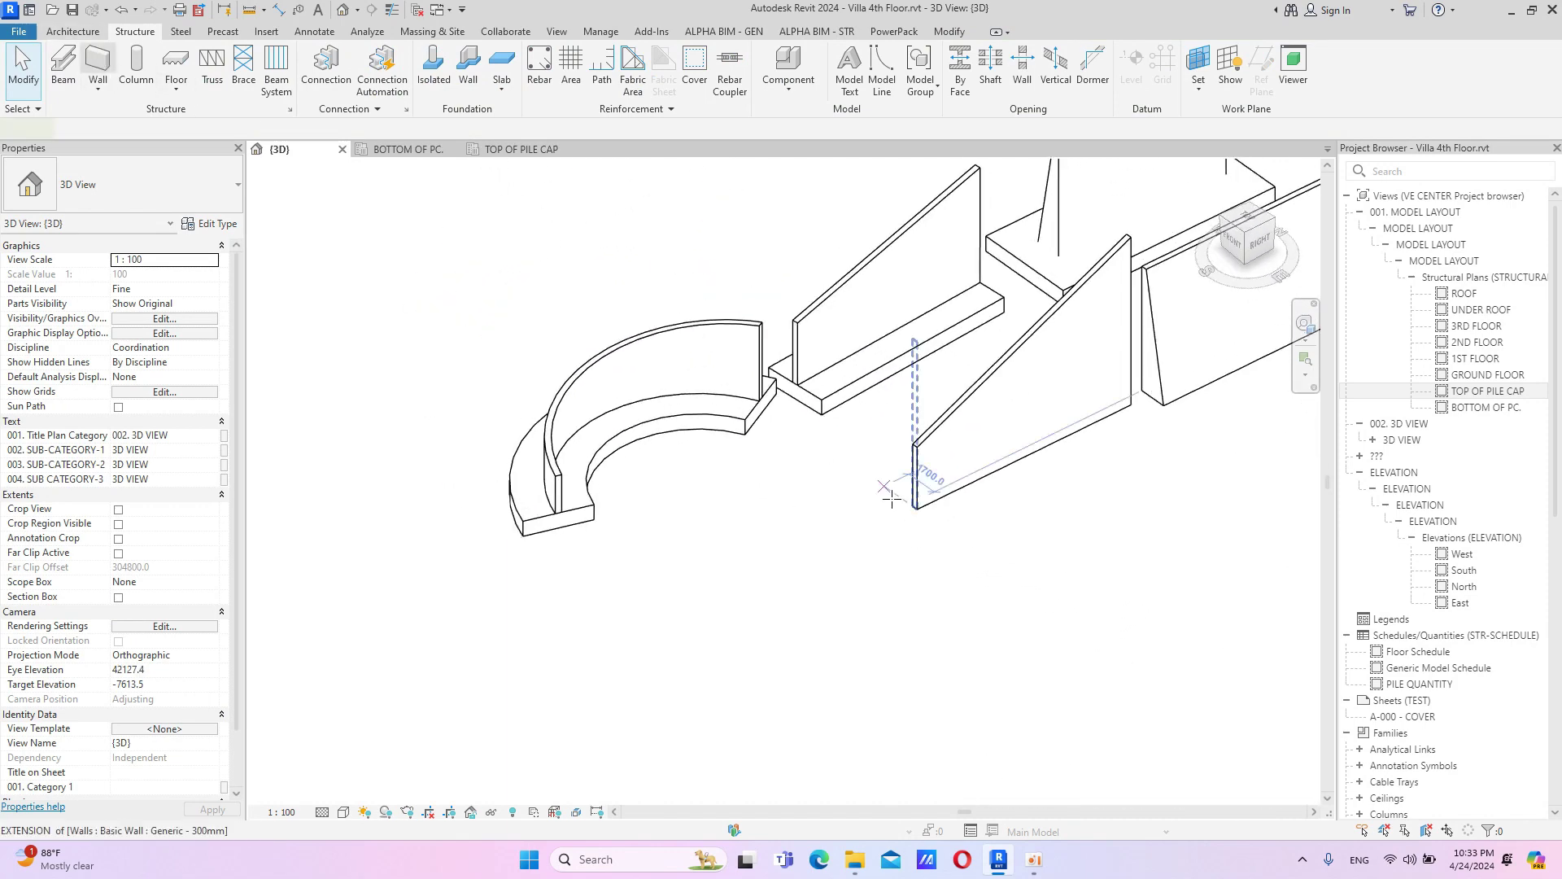
pyautogui.moveTo(959, 533); pyautogui.dragTo(923, 447, button='middle')
pyautogui.click(860, 437)
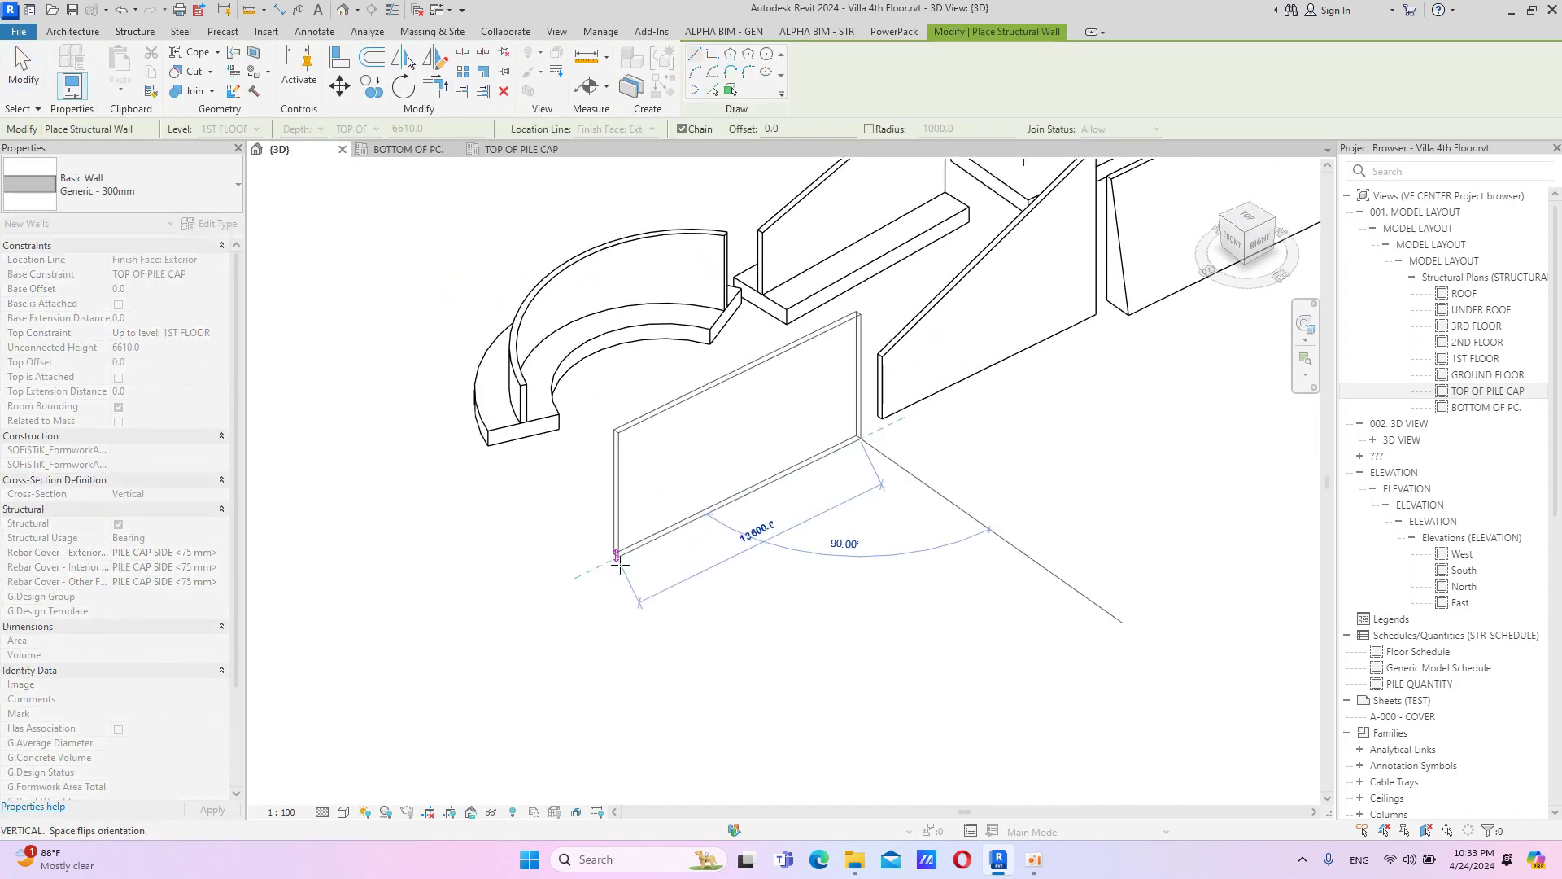
pyautogui.click(614, 565)
pyautogui.press('Escape')
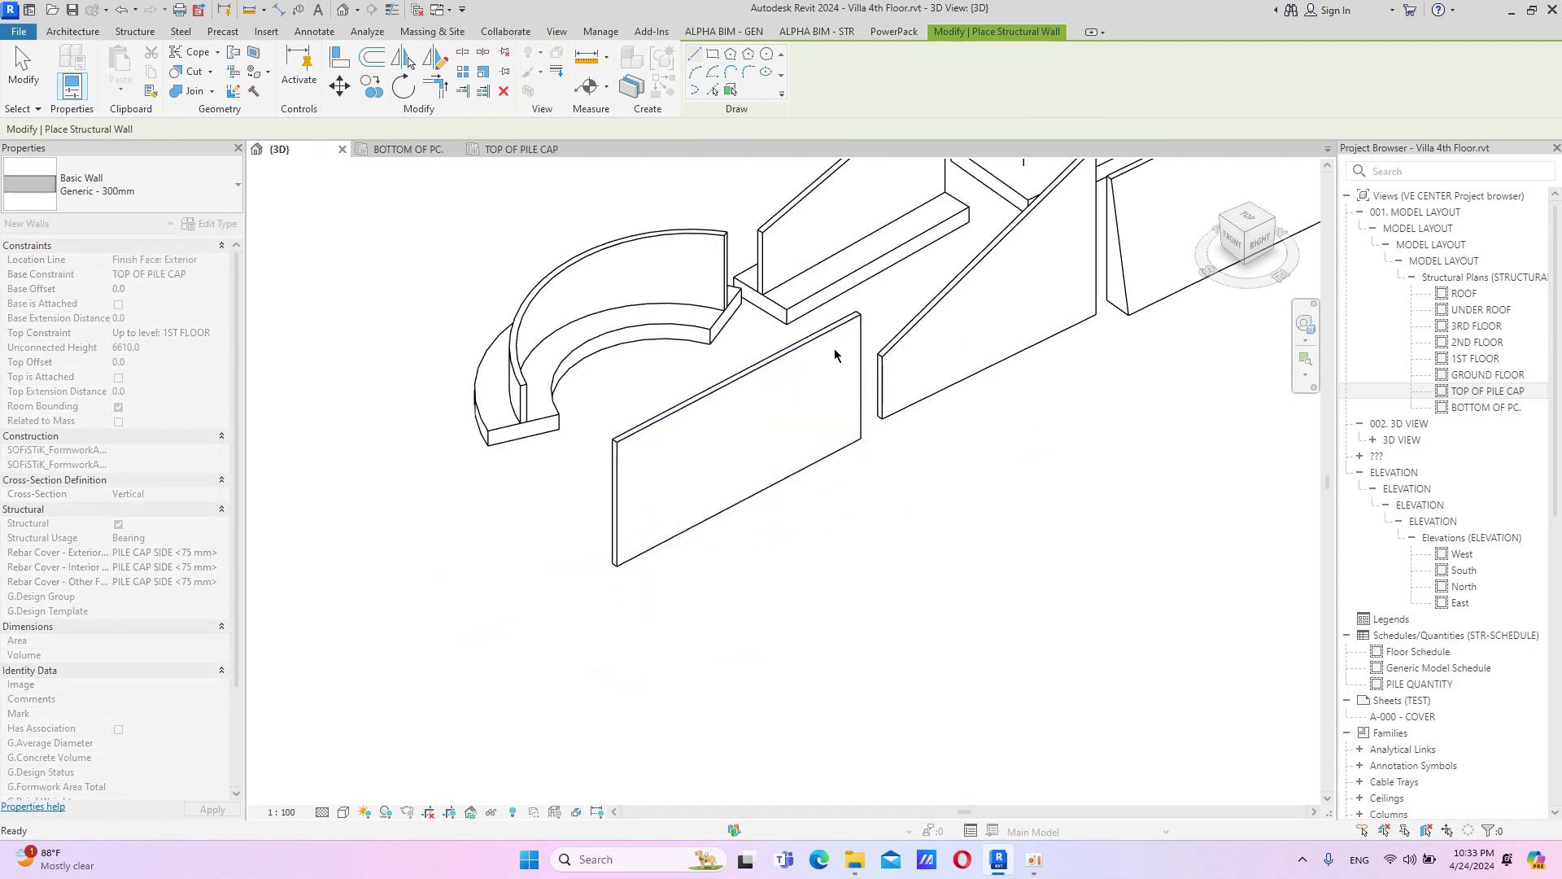
pyautogui.click(843, 319)
pyautogui.press('Escape')
pyautogui.press('Escape')
pyautogui.click(844, 322)
pyautogui.press('Delete')
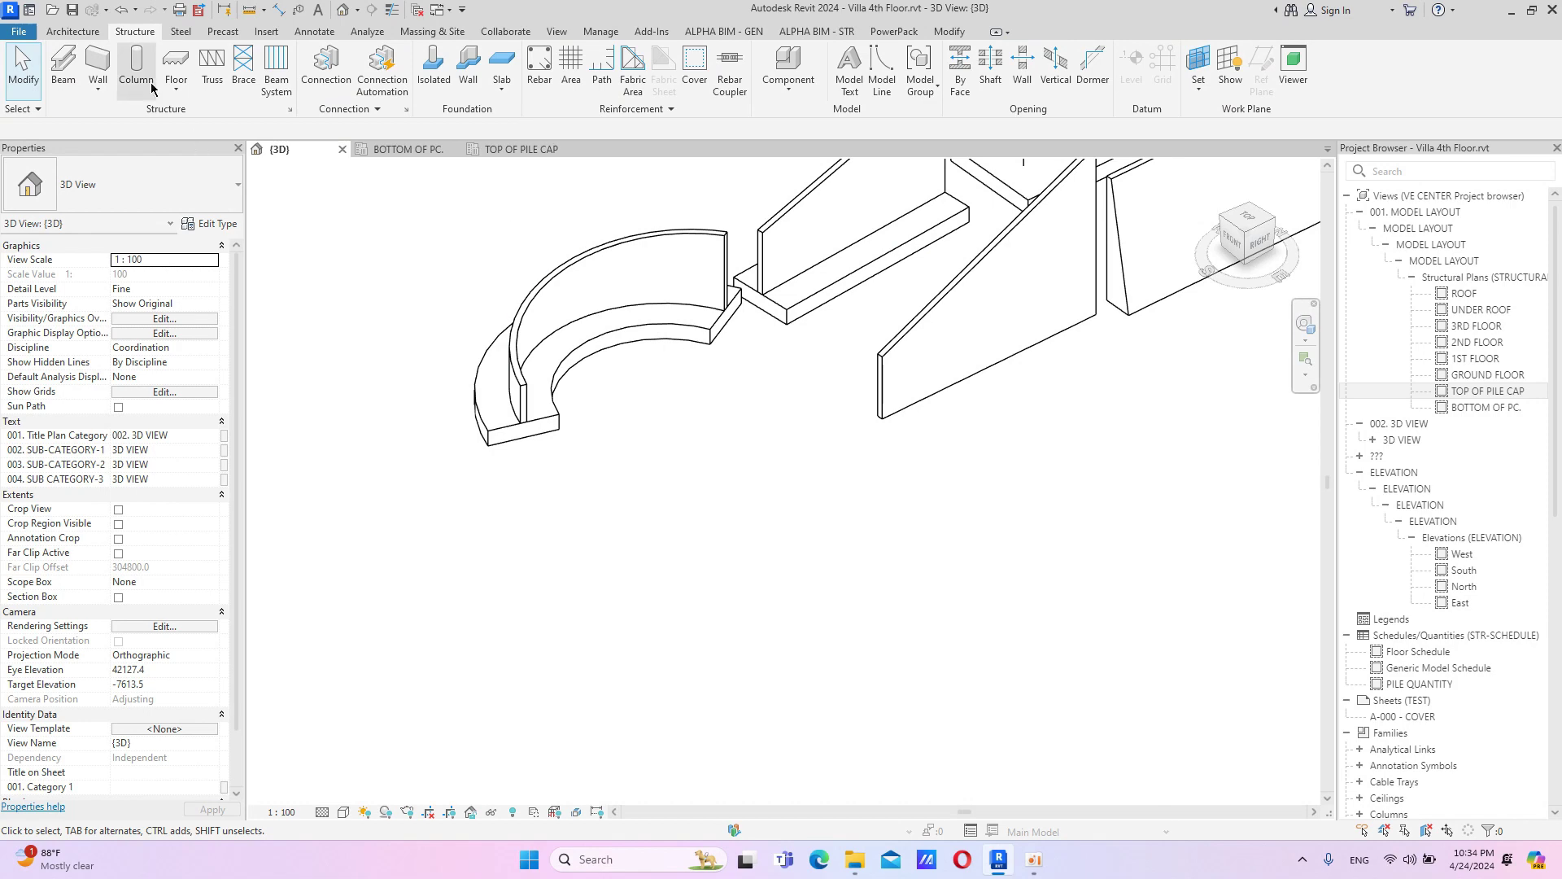
pyautogui.click(98, 63)
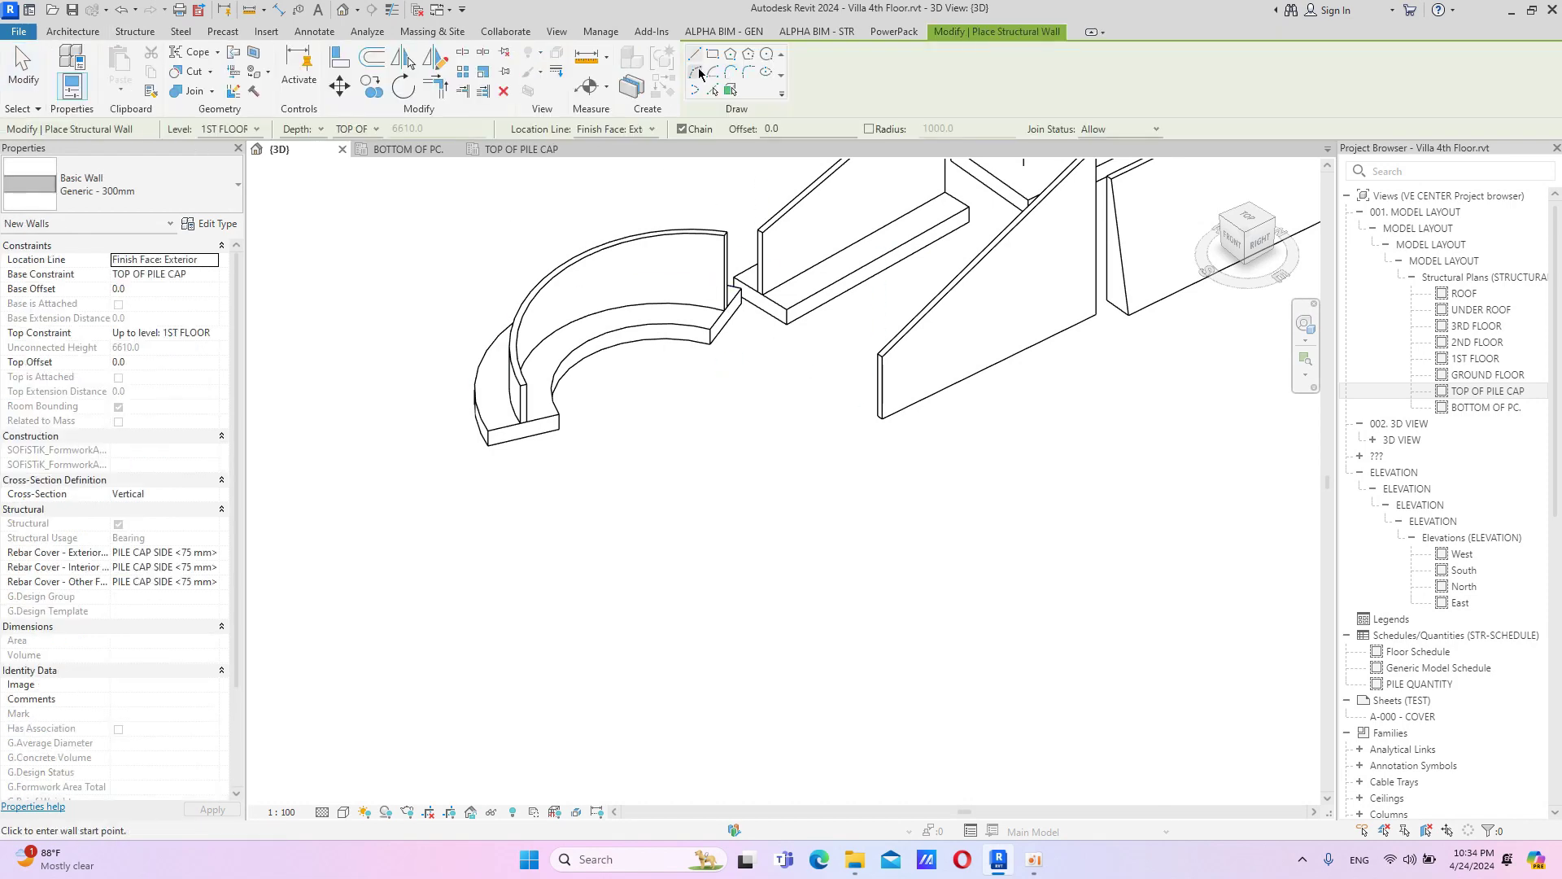
pyautogui.click(700, 74)
pyautogui.click(851, 436)
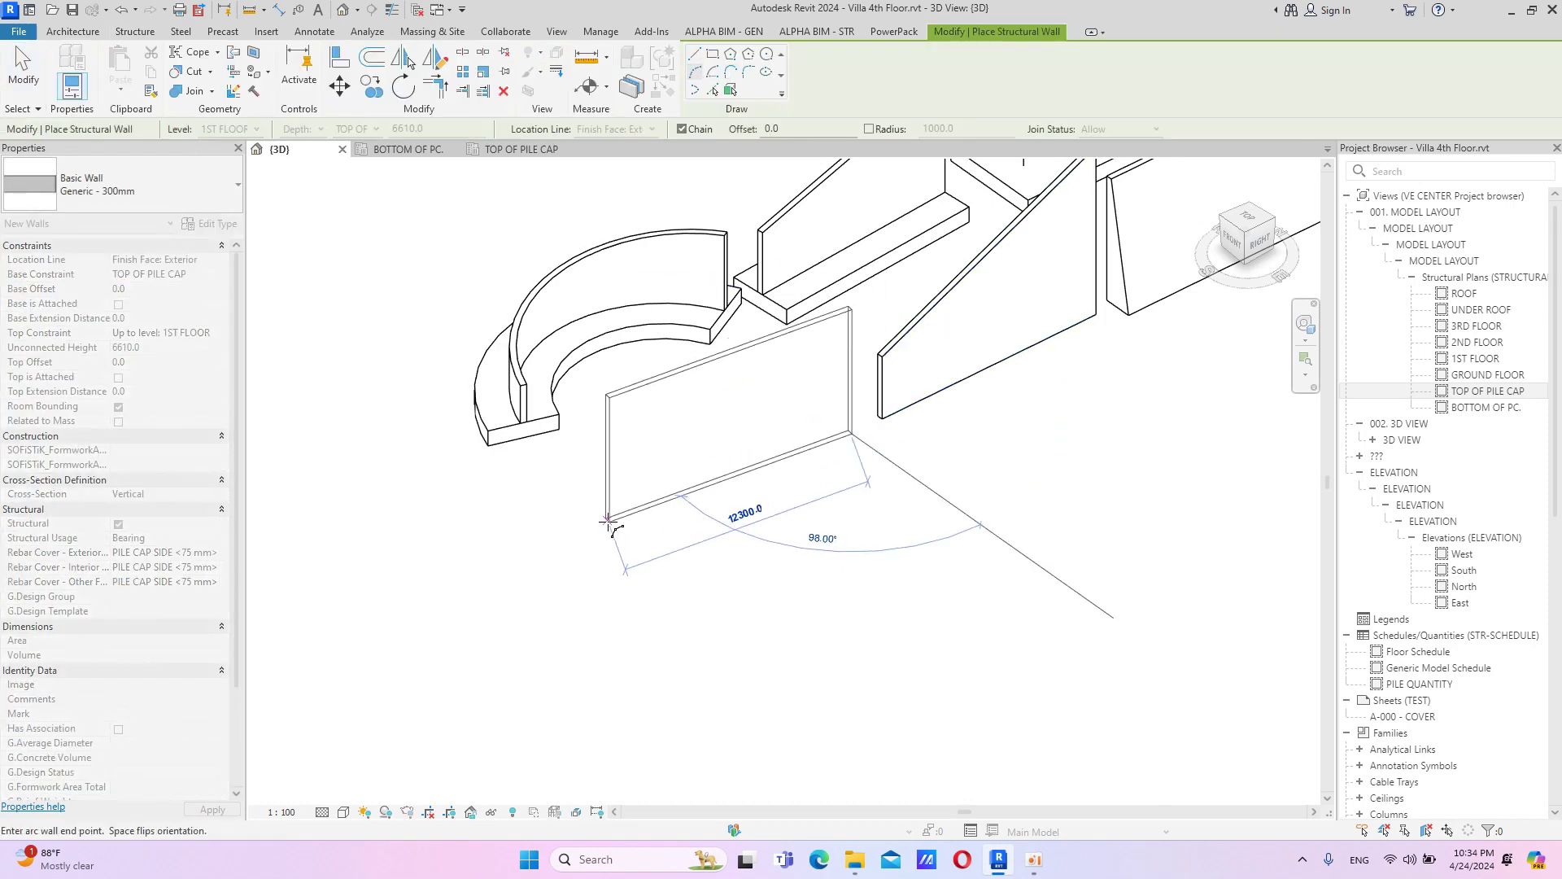
pyautogui.click(620, 541)
pyautogui.click(686, 473)
pyautogui.press('Escape')
pyautogui.press('Escape')
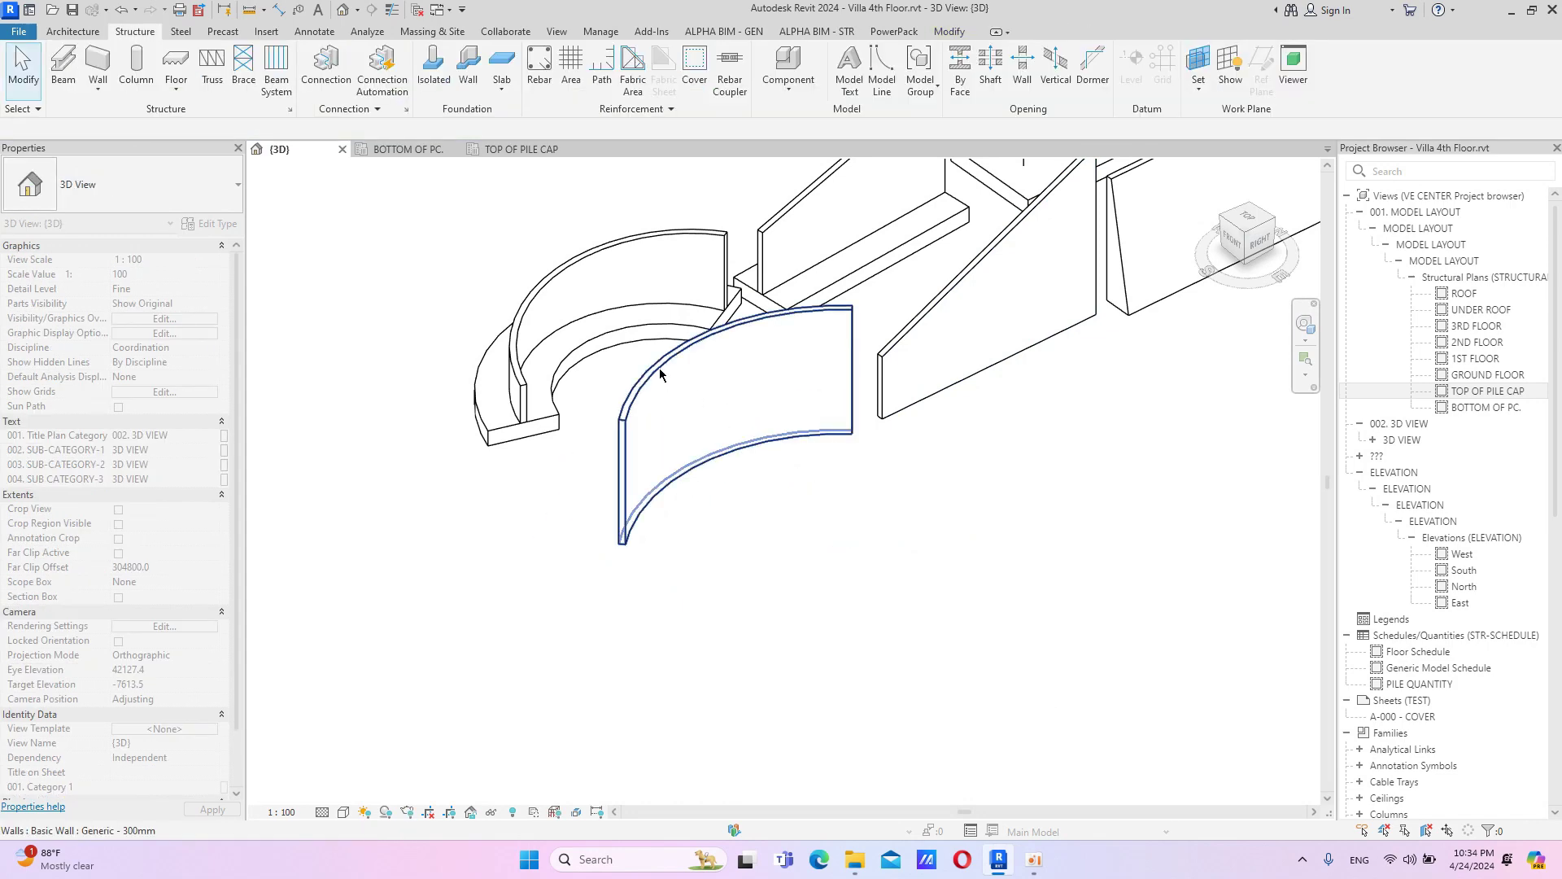
pyautogui.click(659, 368)
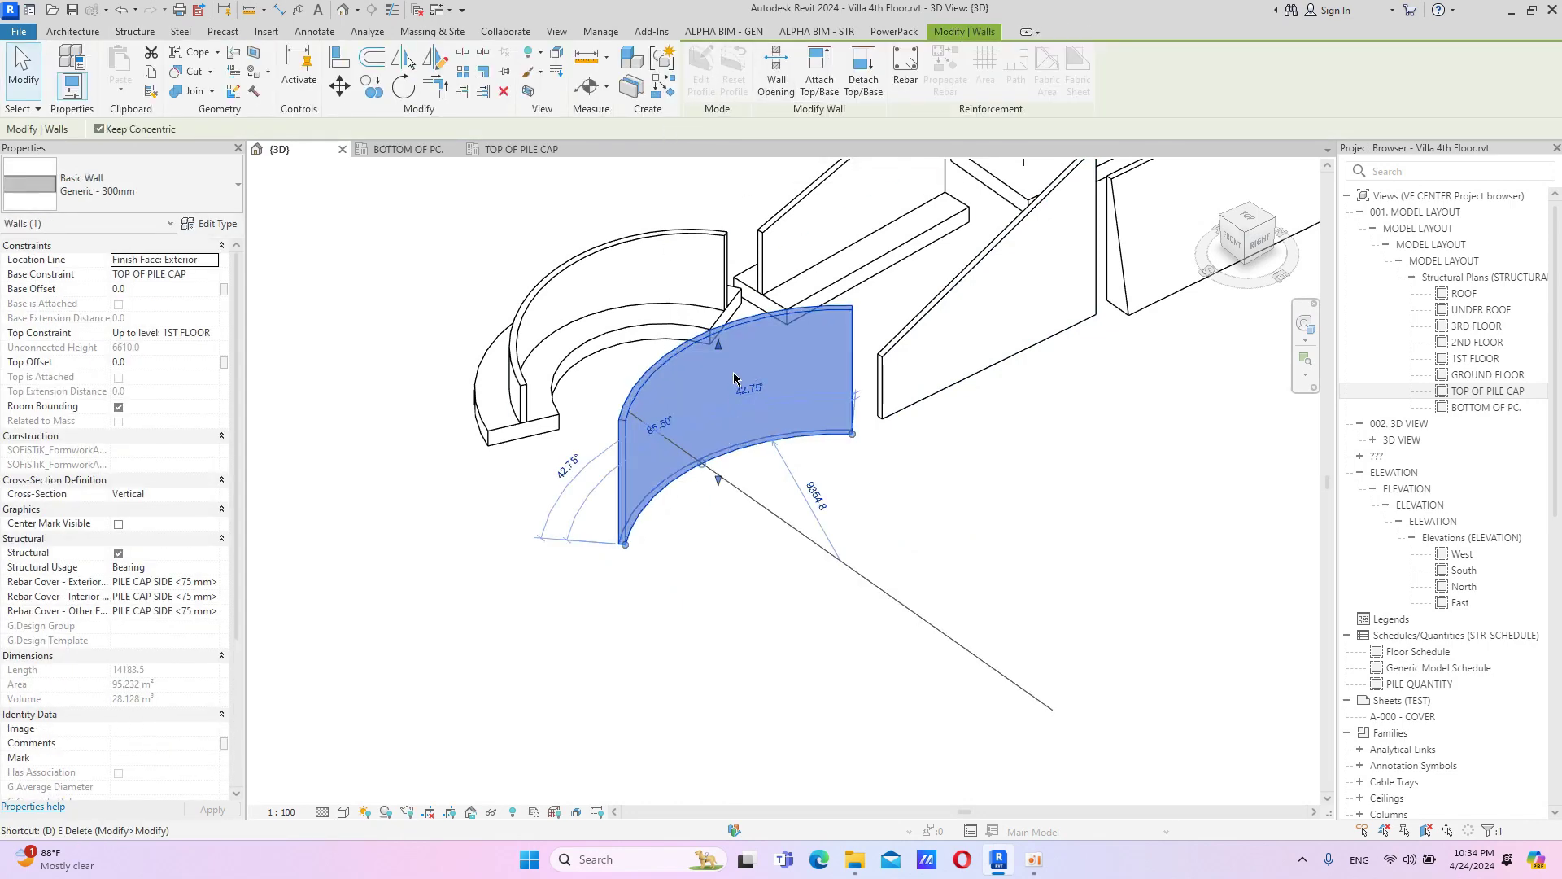
pyautogui.press('Delete')
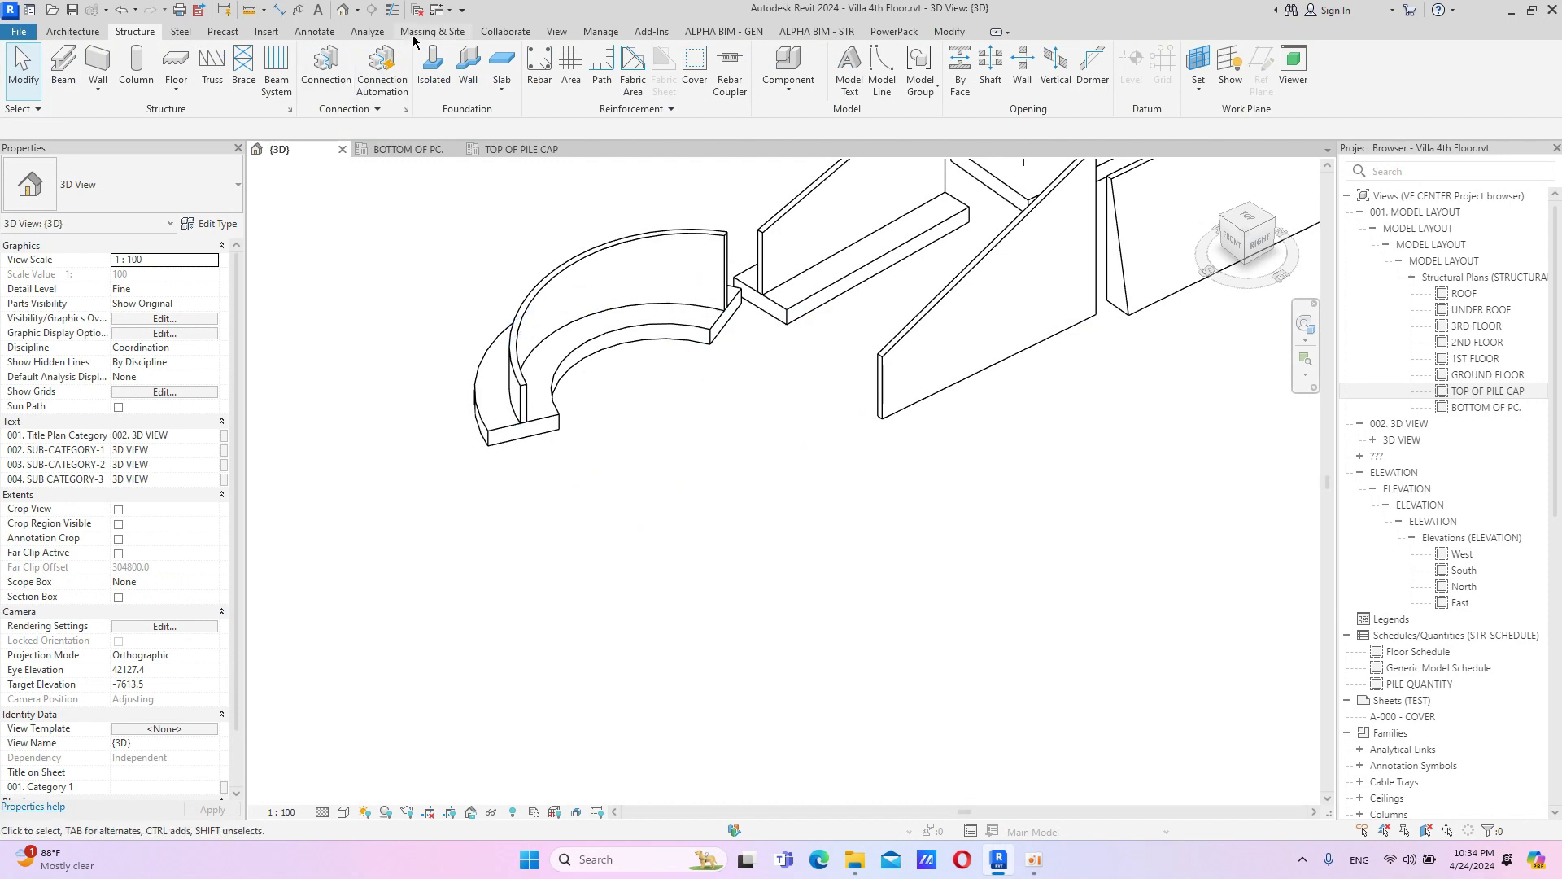
# Start a new in-place mass and accept the name Mass 1.
pyautogui.click(415, 32)
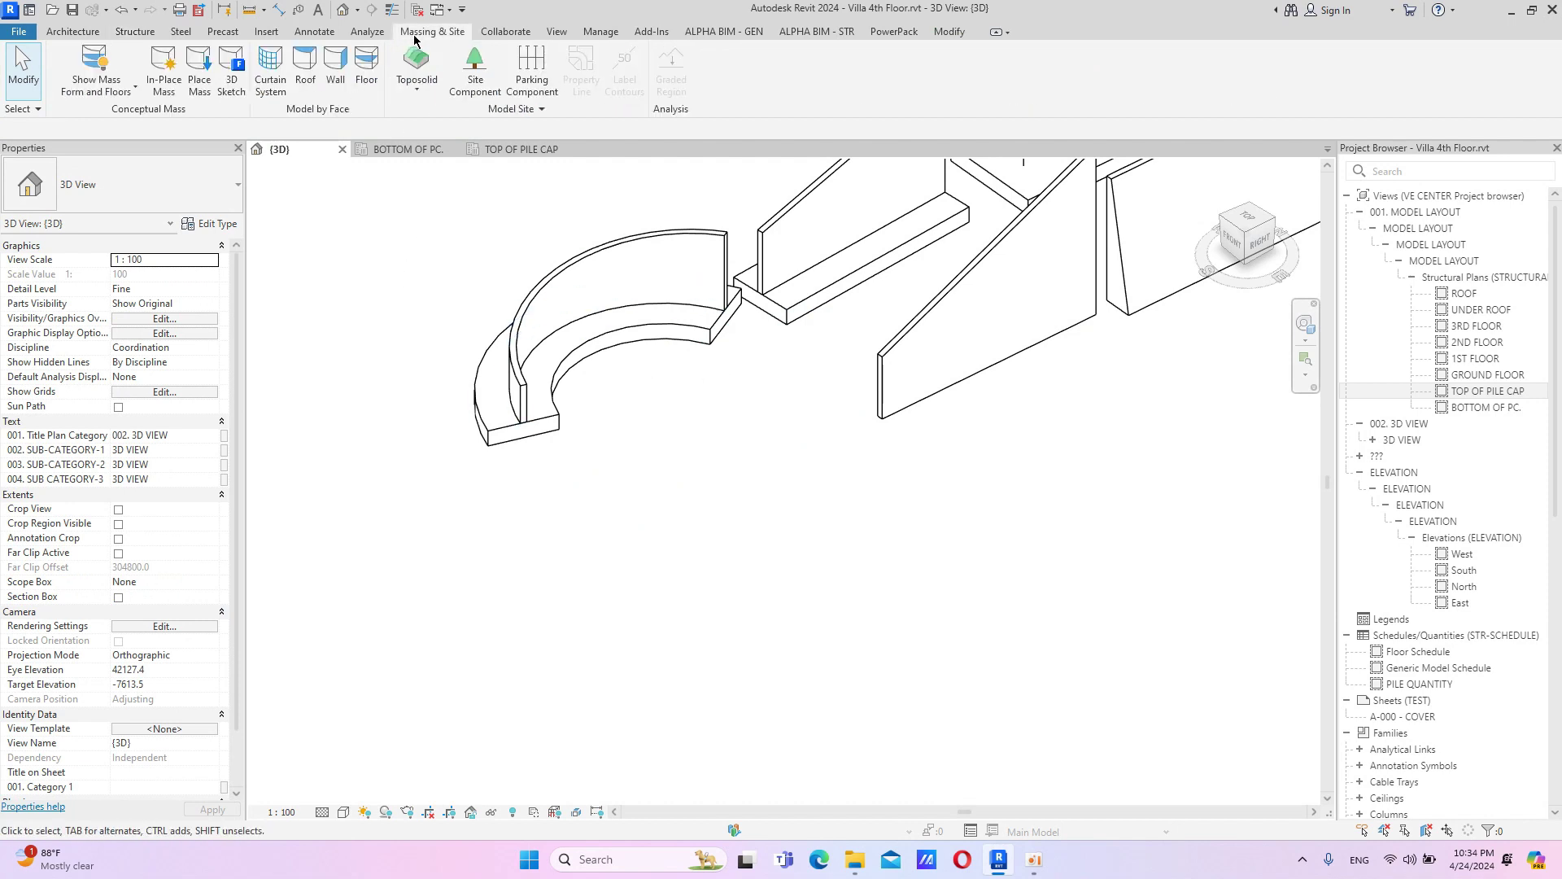
pyautogui.click(169, 76)
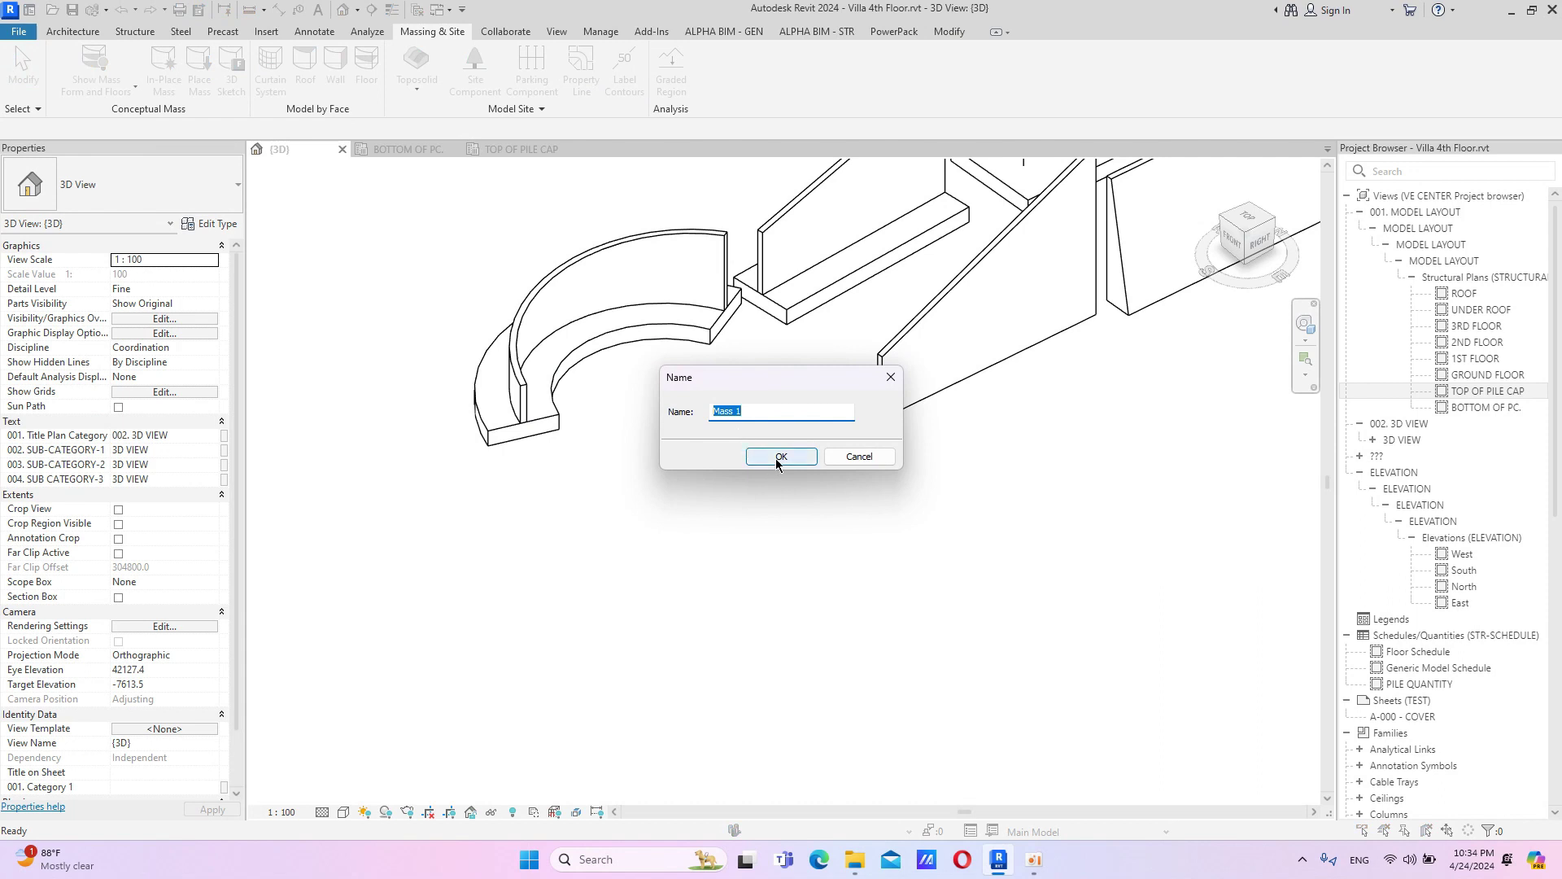
pyautogui.click(780, 457)
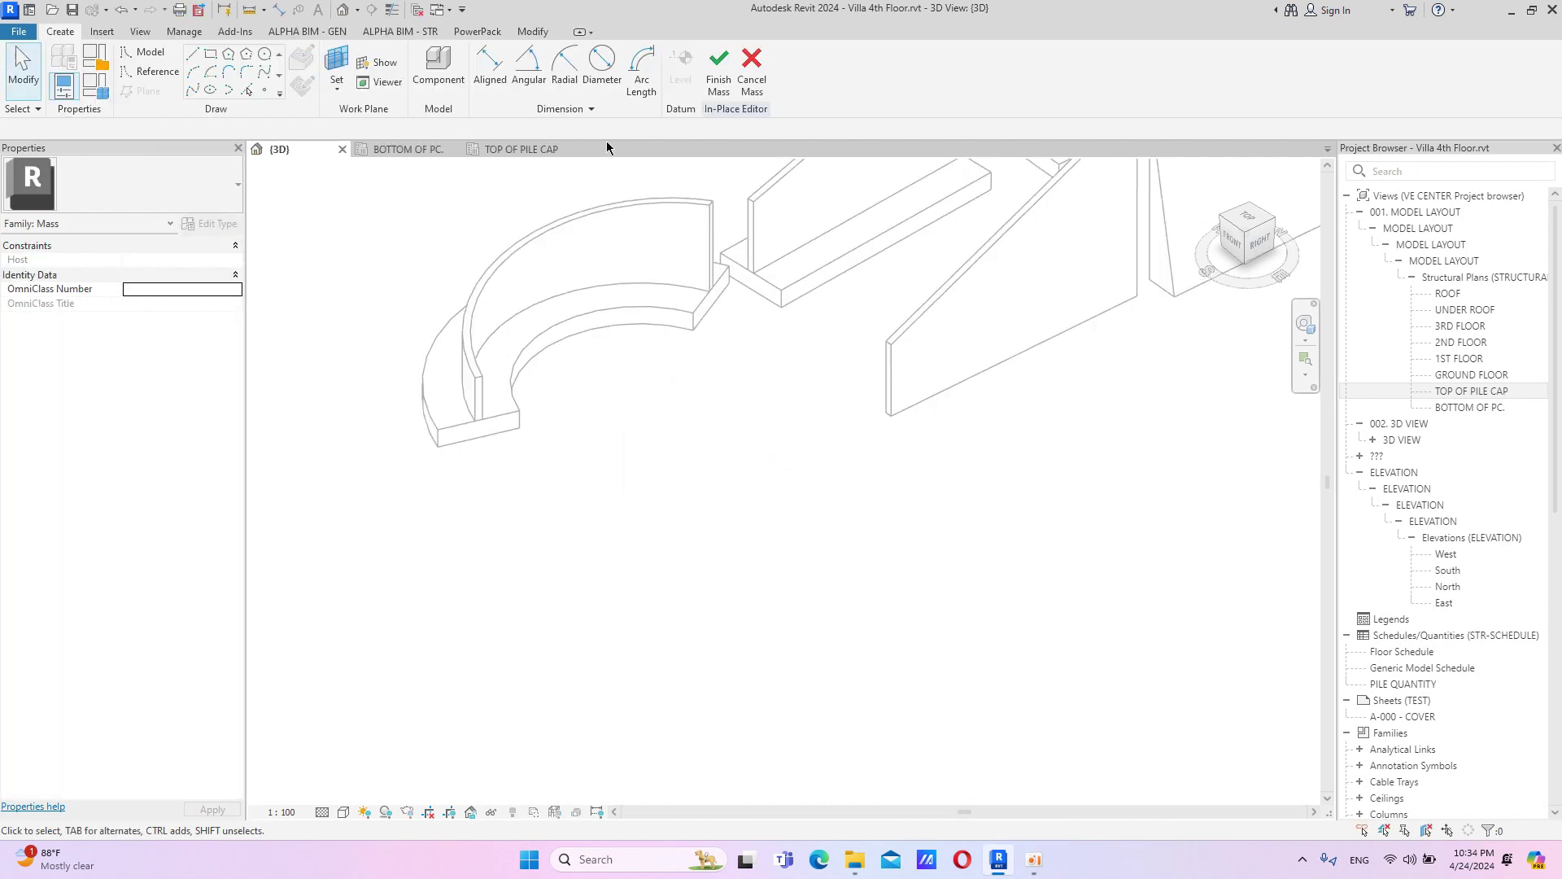
# Draw an arc model line beside the pile caps and extrude it into a solid form surface.
pyautogui.press('l')
pyautogui.press('i')
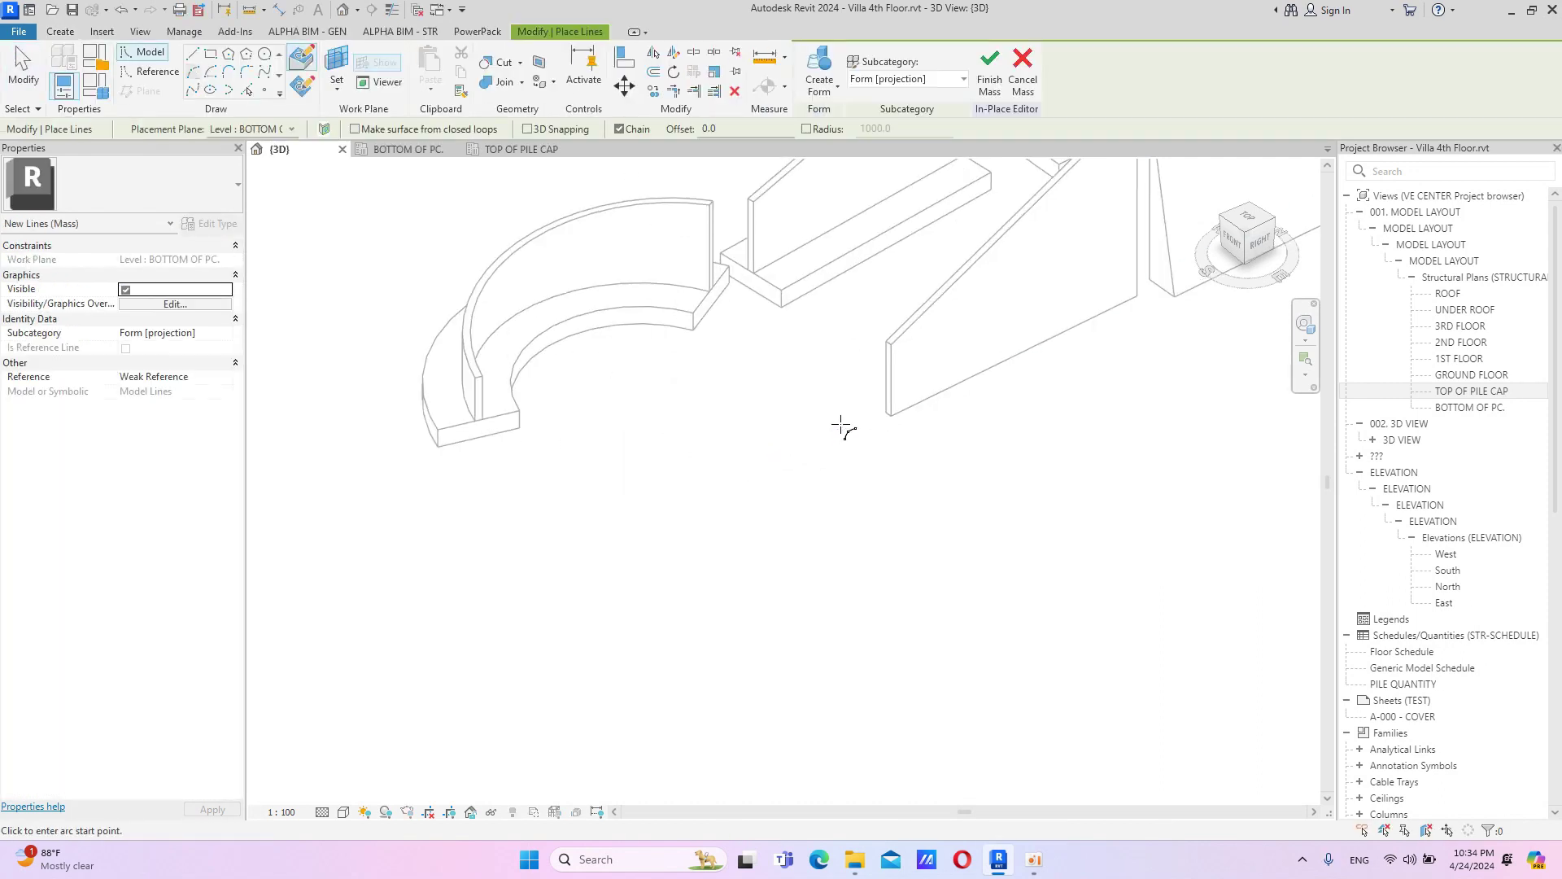
pyautogui.click(842, 424)
pyautogui.click(585, 567)
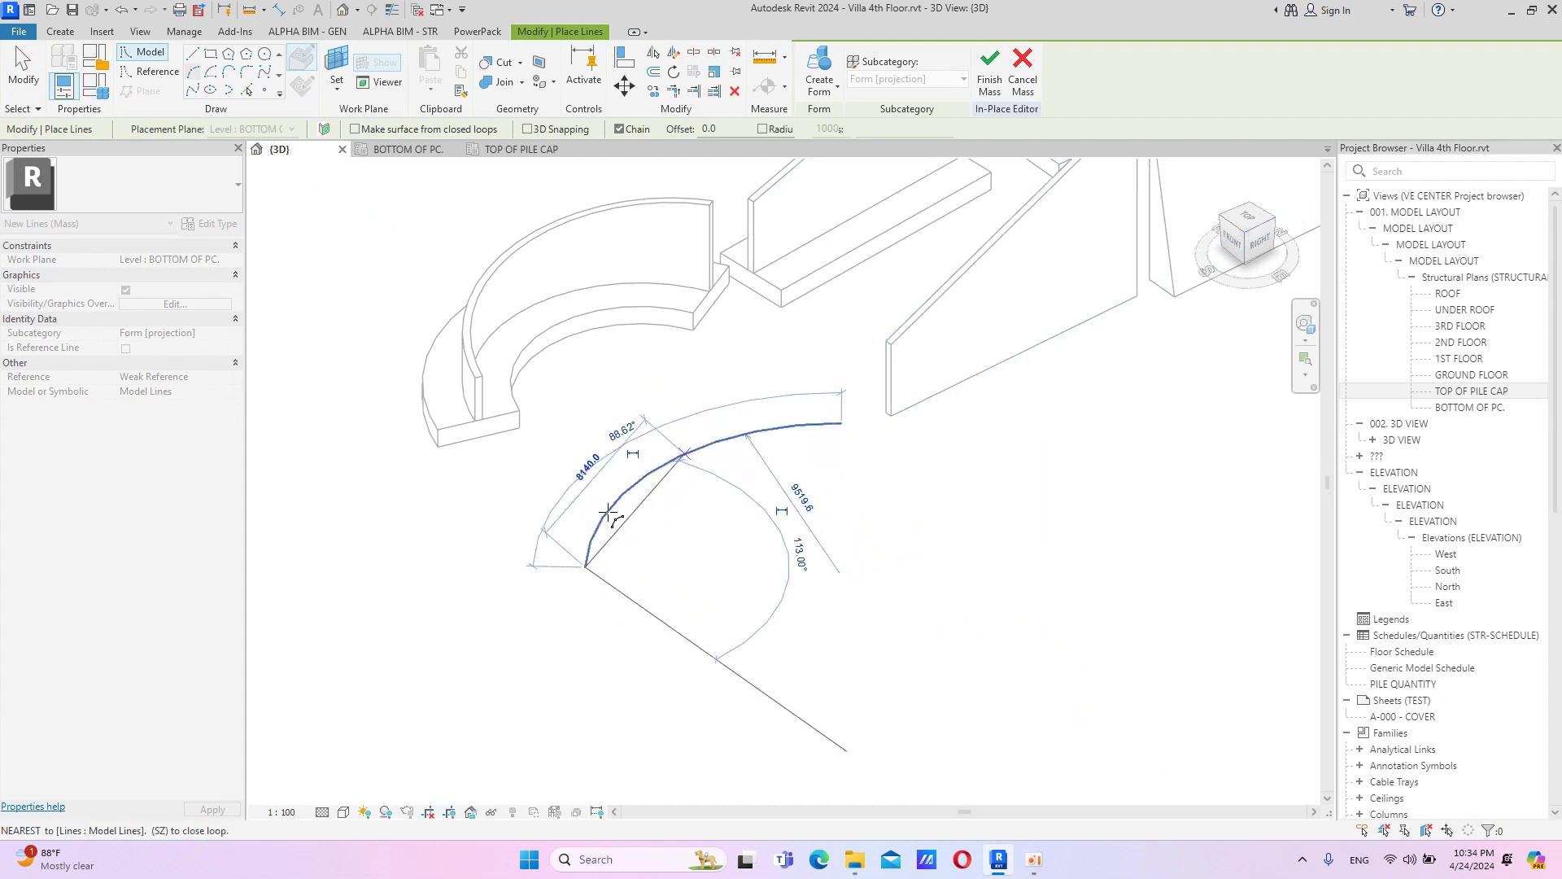
pyautogui.click(606, 516)
pyautogui.press('Escape')
pyautogui.press('Escape')
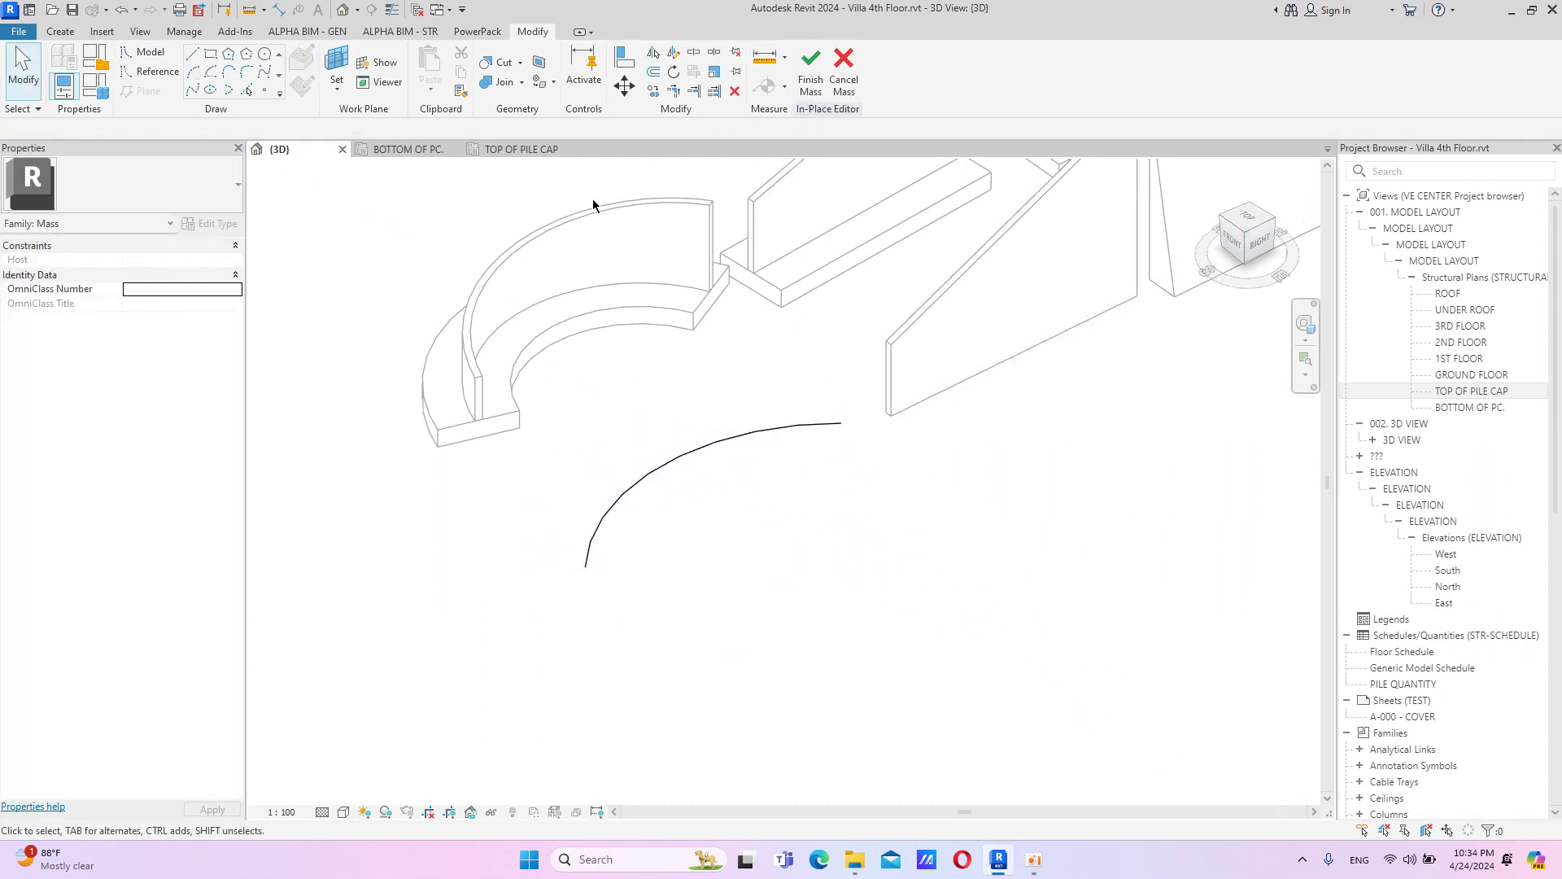
pyautogui.click(693, 450)
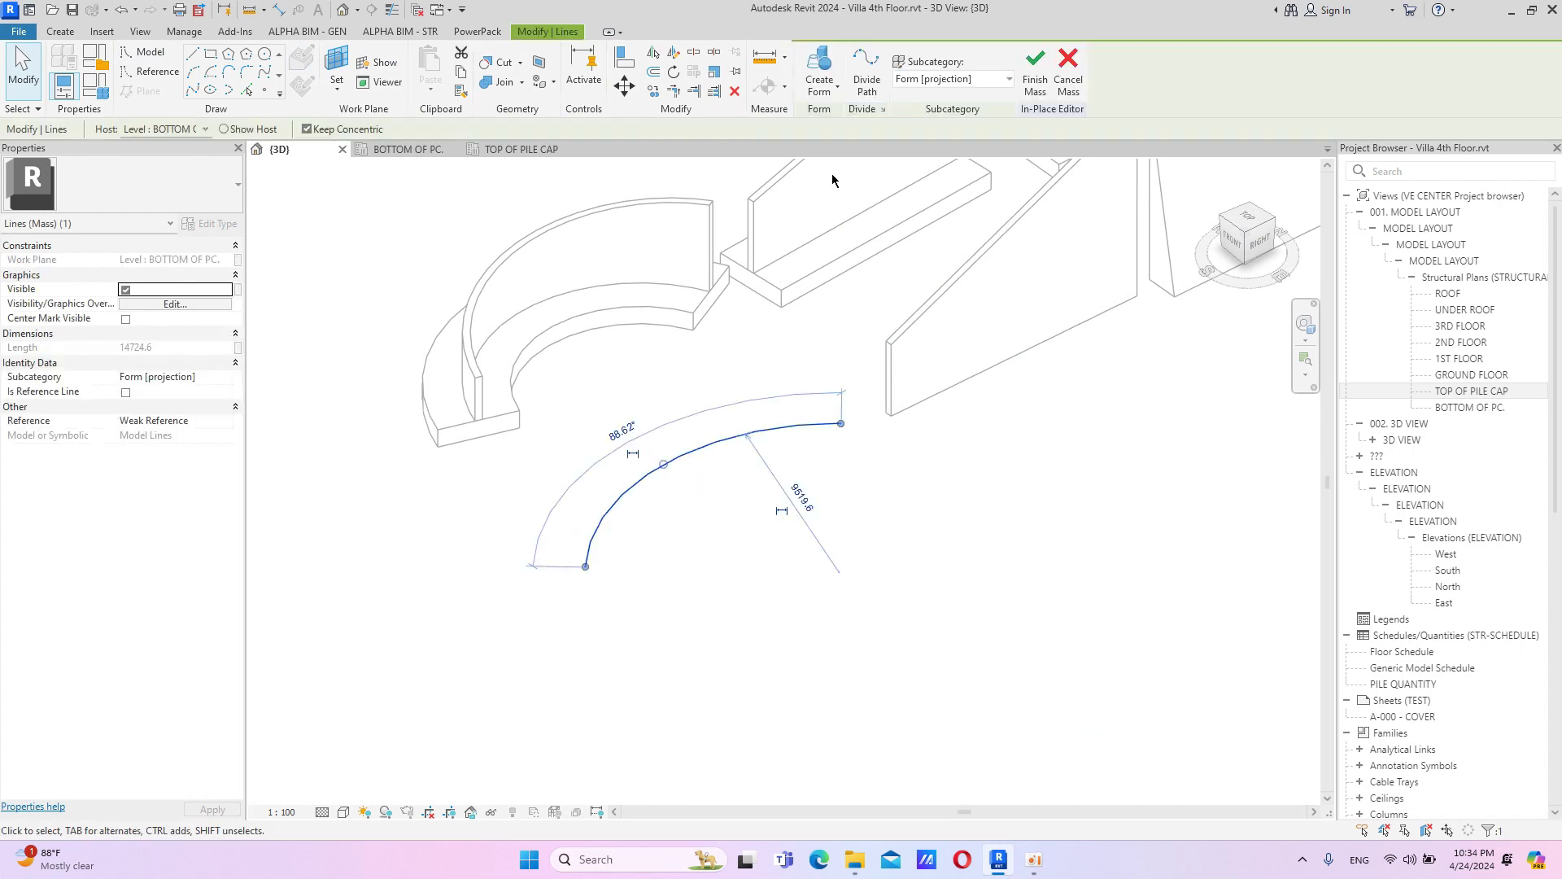
pyautogui.click(836, 94)
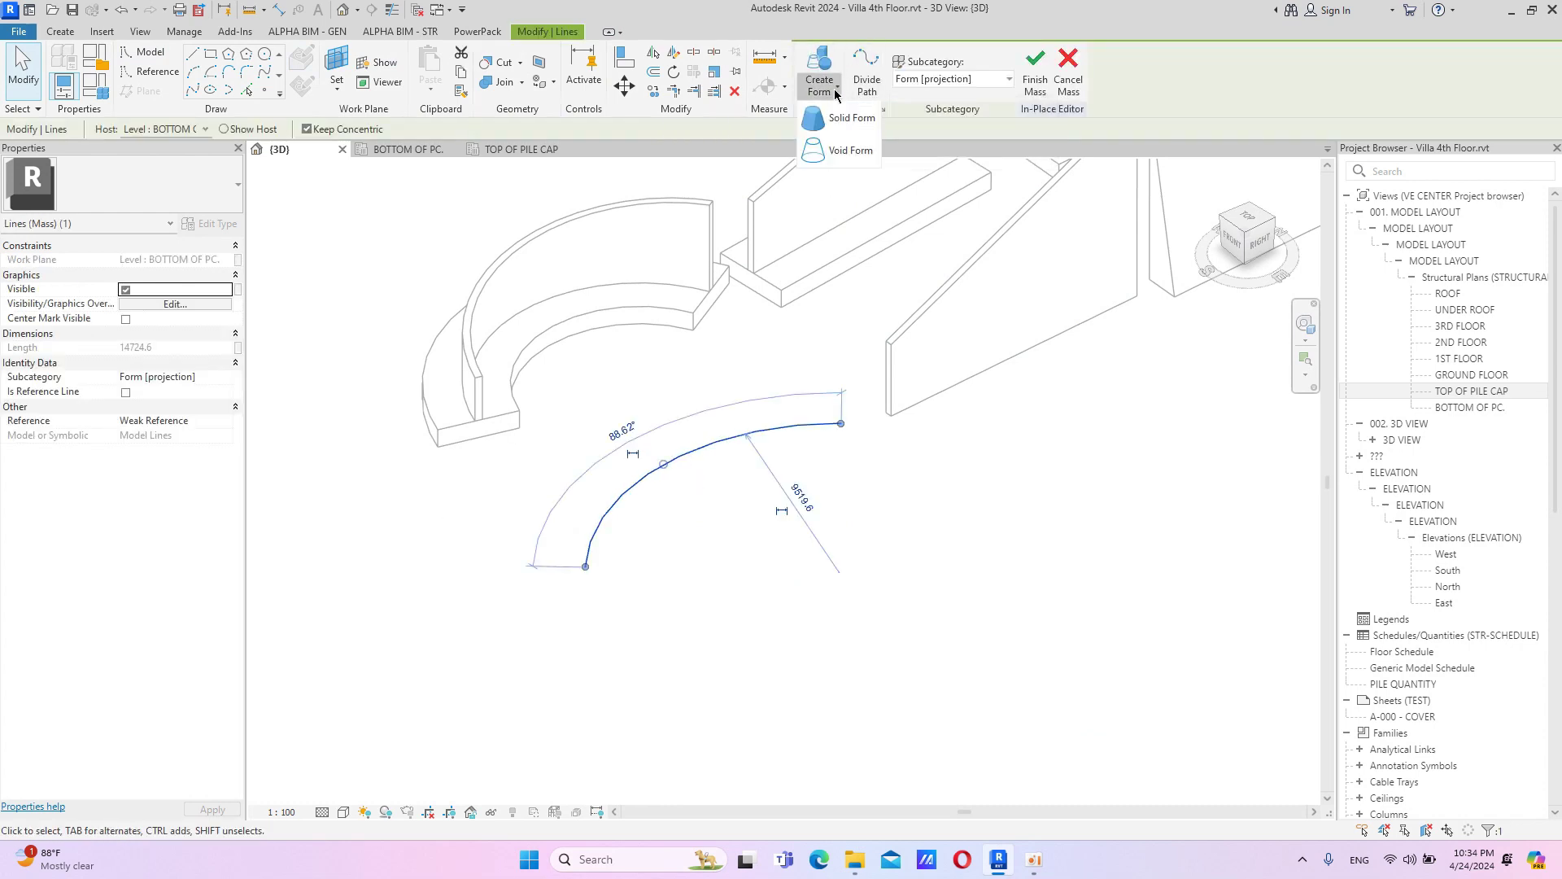
pyautogui.click(844, 128)
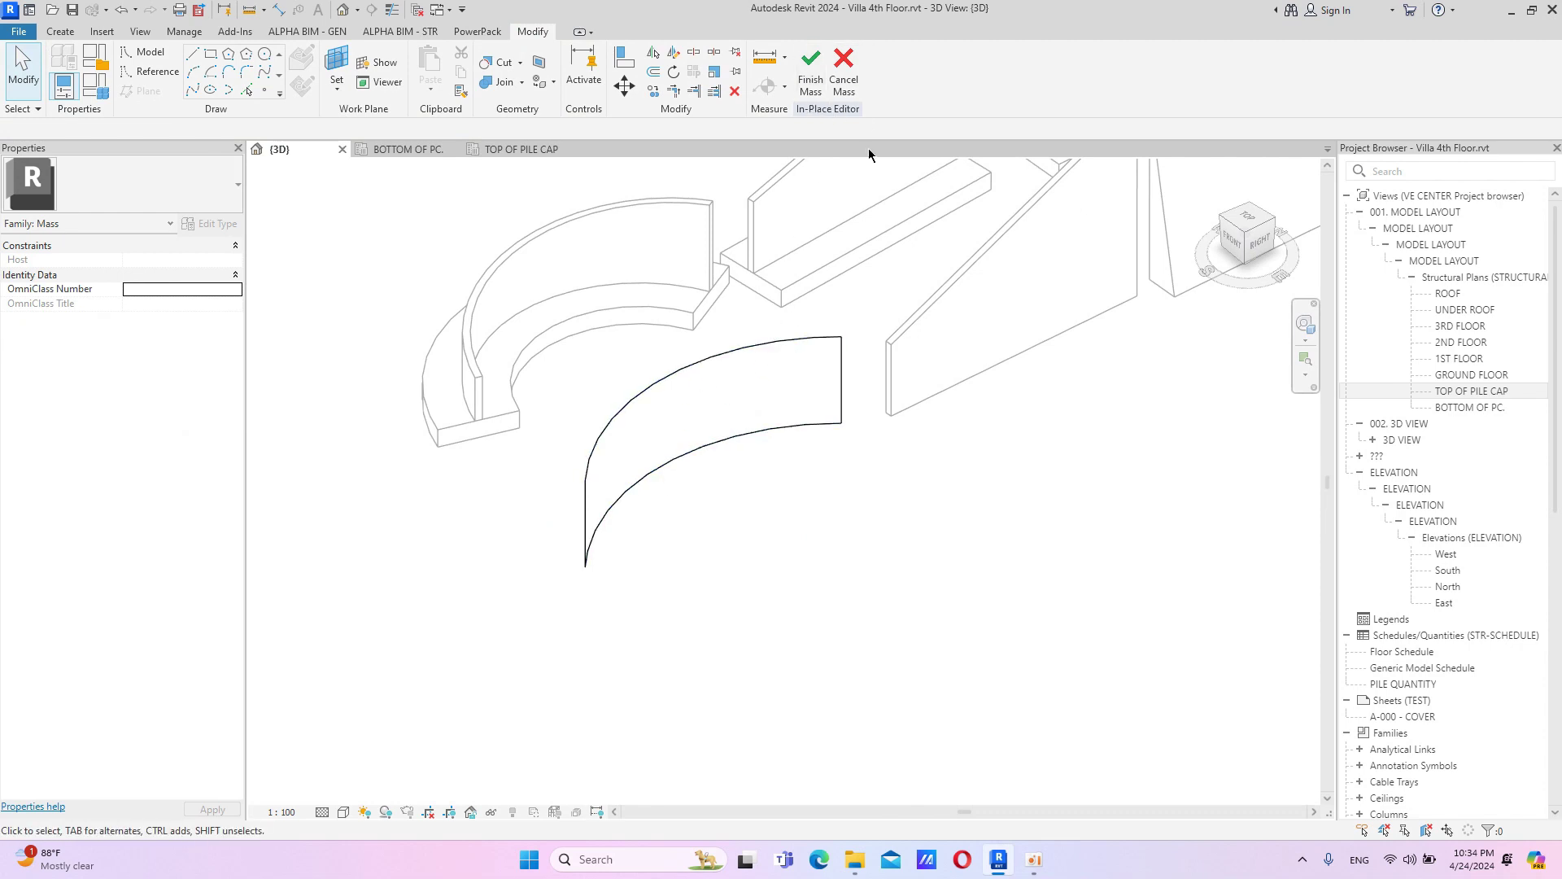
# Finish Mass 1 and dismiss the mesh-only geometry warning.
pyautogui.click(810, 69)
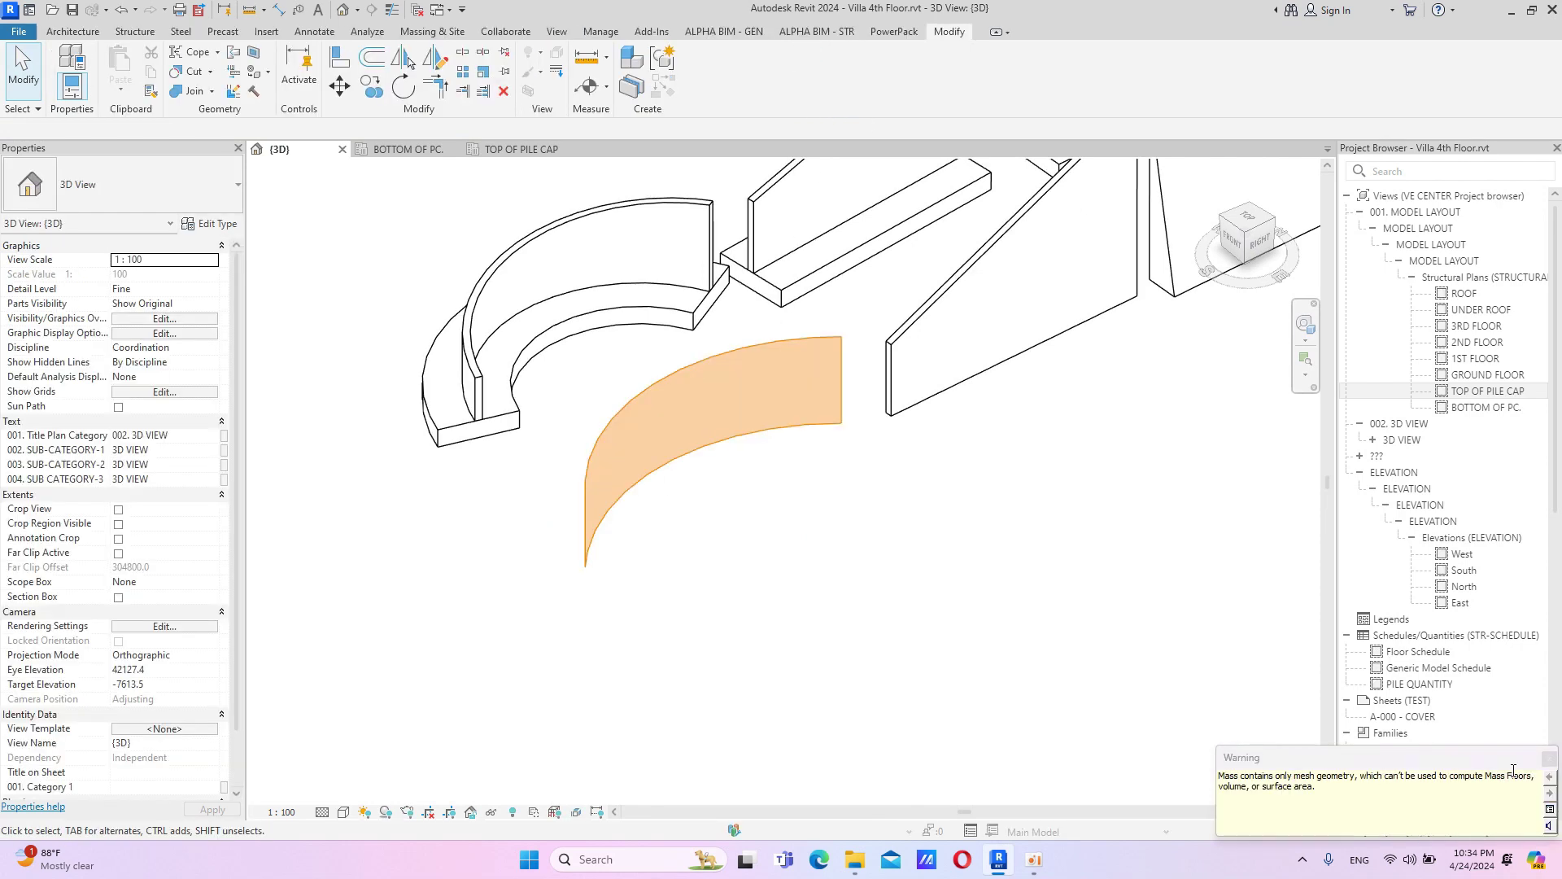
pyautogui.click(1549, 760)
pyautogui.click(657, 402)
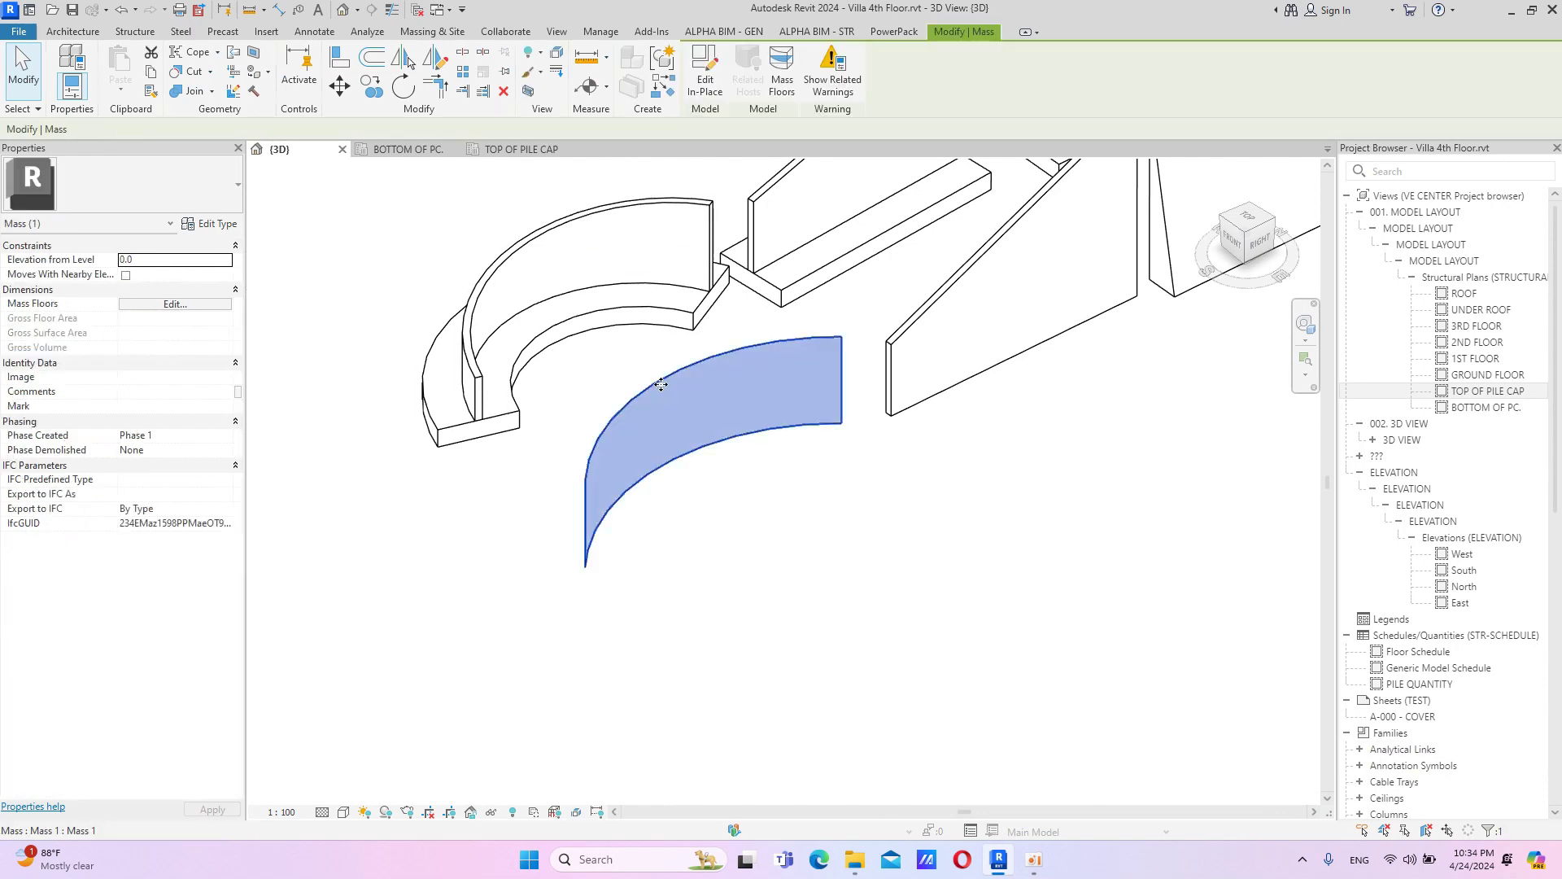
pyautogui.press('Escape')
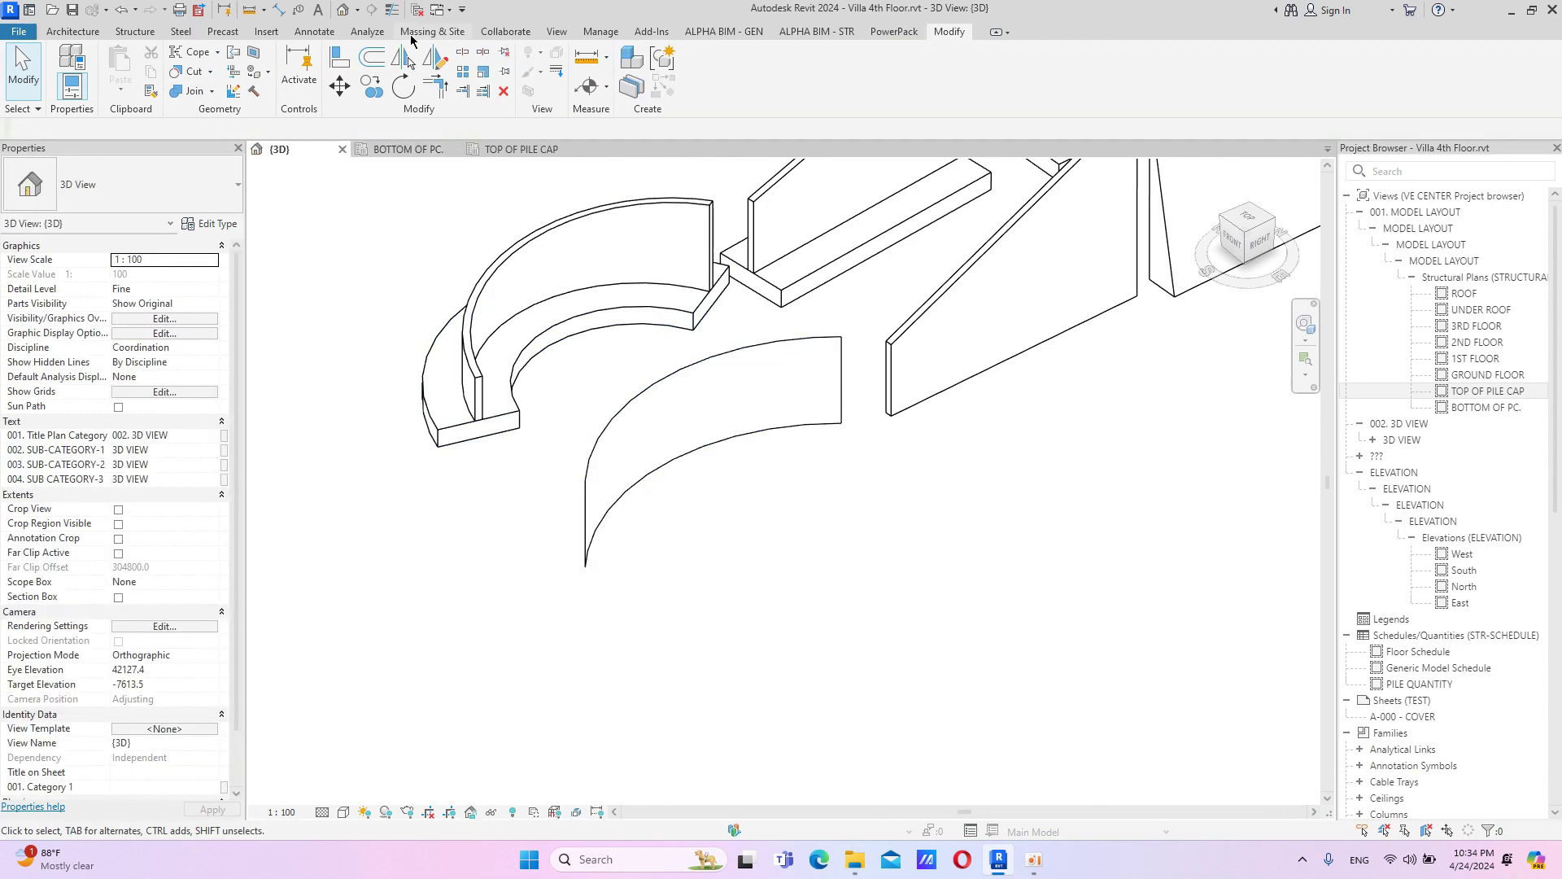
# Try Wall by Face and cancel it, then reopen Mass 1 with Edit In-Place.
pyautogui.click(410, 34)
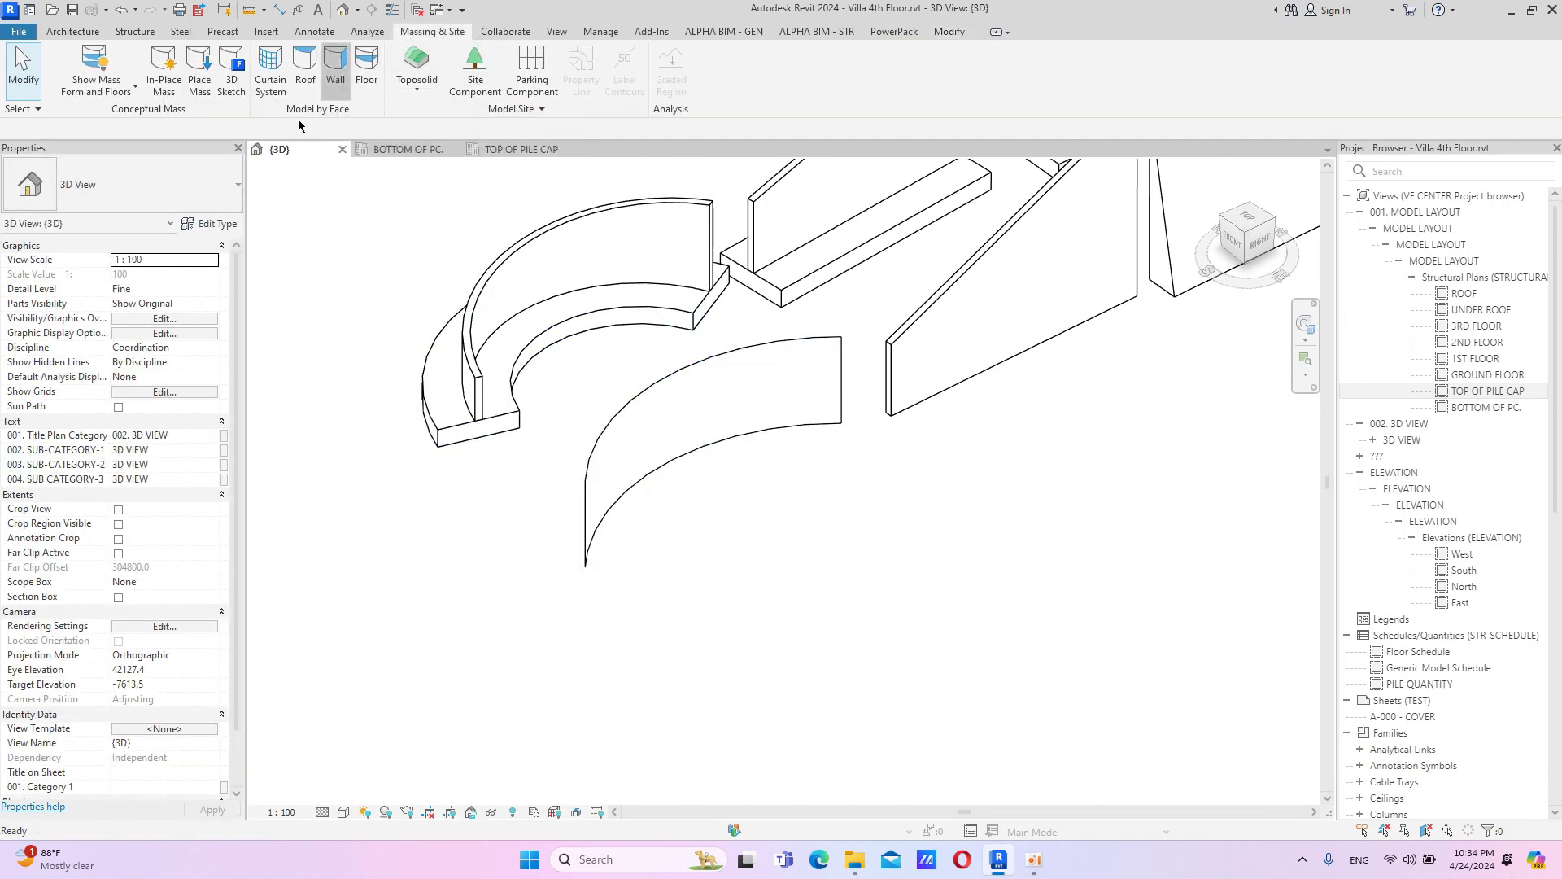
pyautogui.press('w')
pyautogui.press('a')
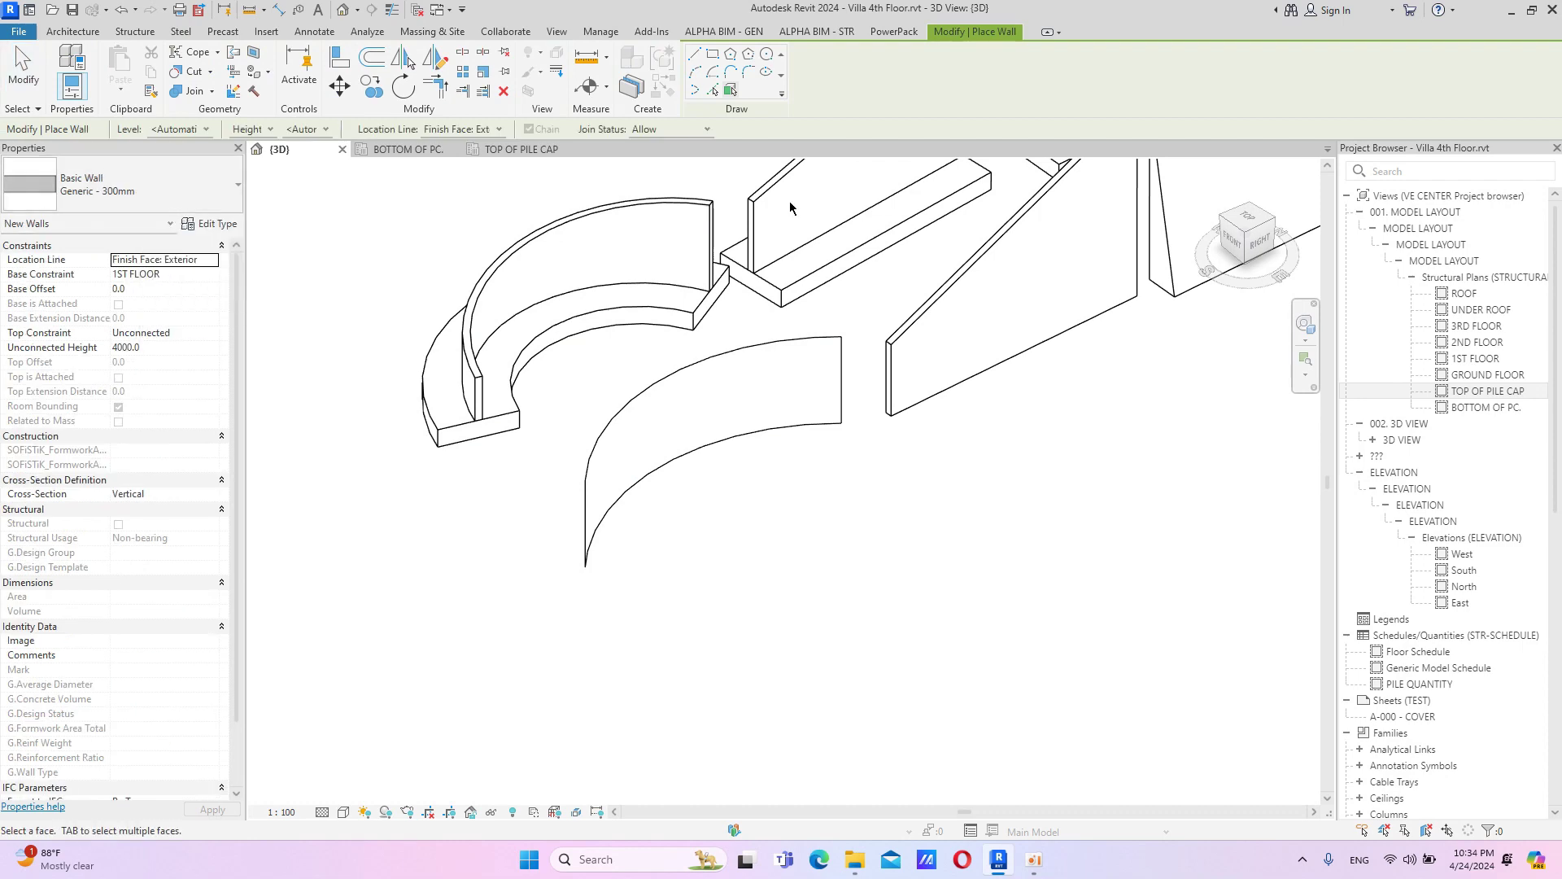
pyautogui.press('Escape')
pyautogui.click(667, 407)
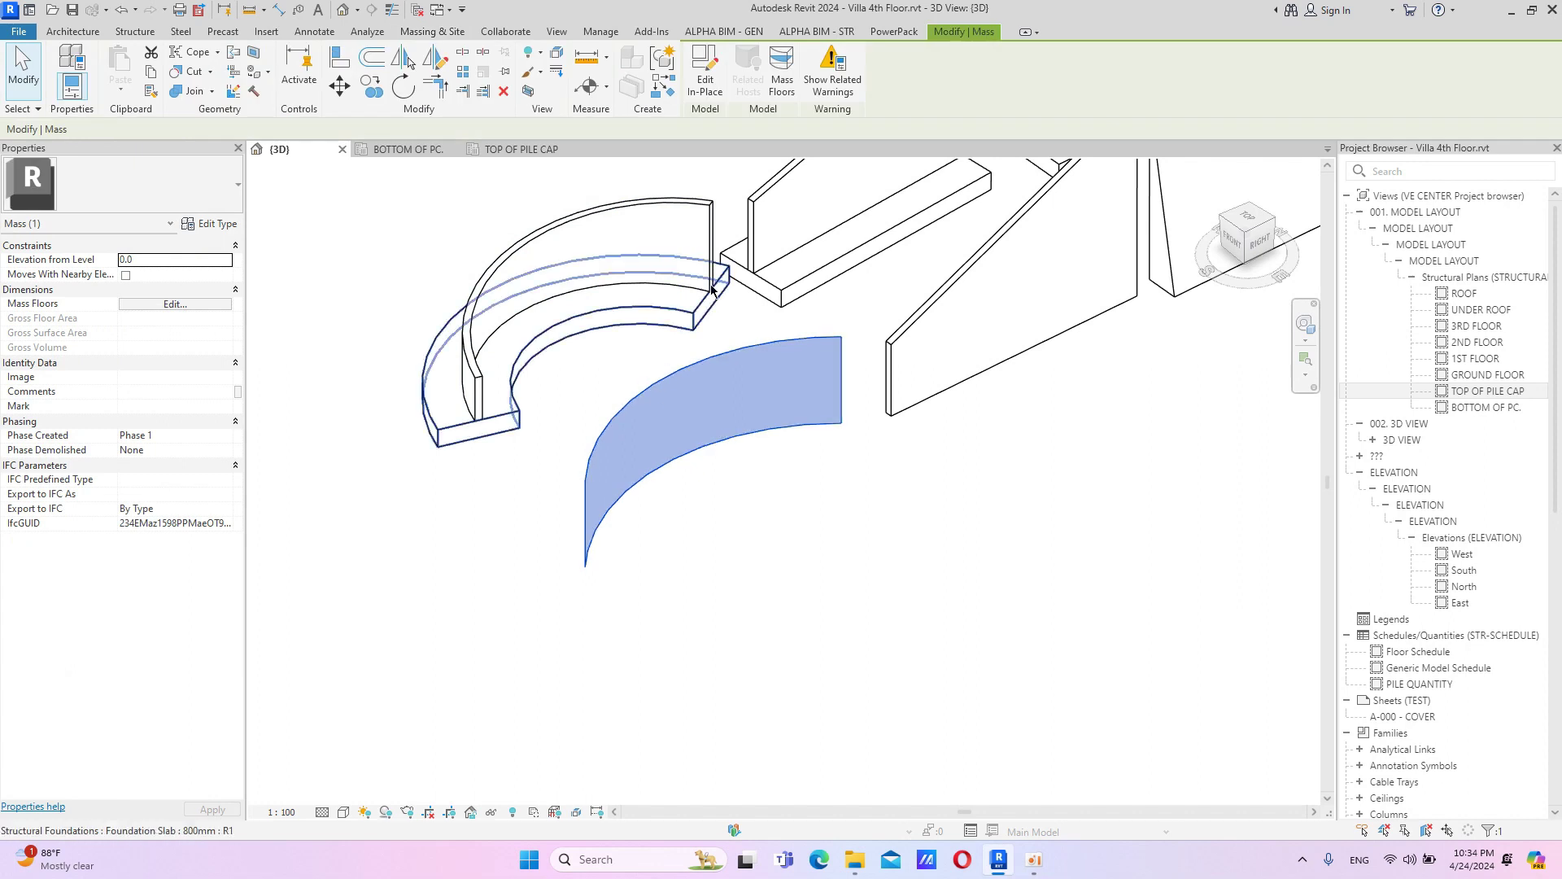
pyautogui.click(702, 99)
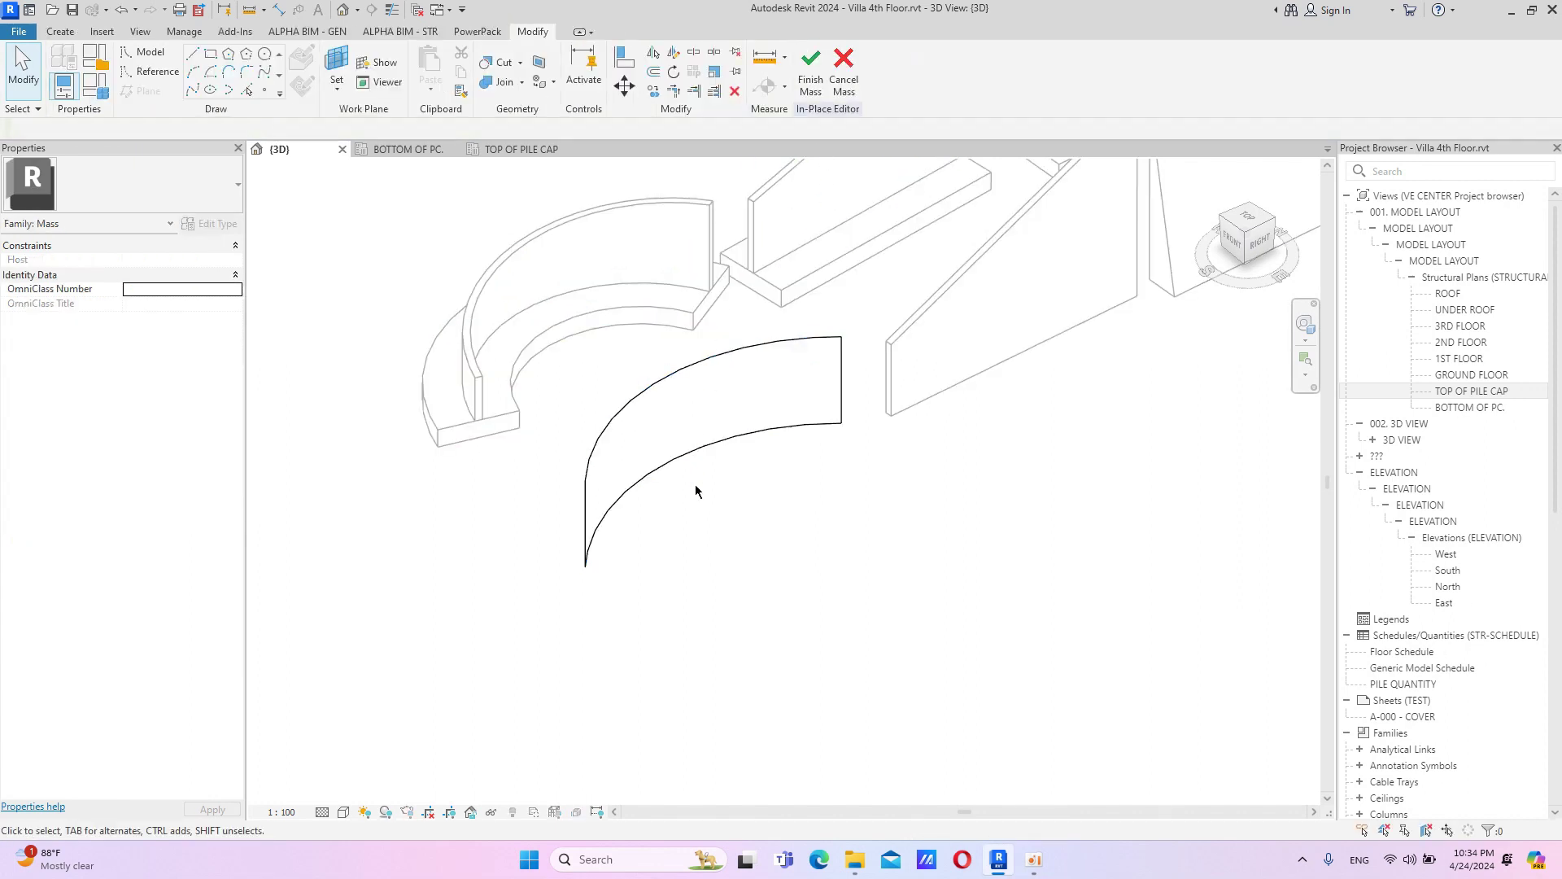
# Drag one top corner vertex of the curved surface down along Z to warp it.
pyautogui.scroll(1, 697, 406)
pyautogui.scroll(1, 691, 472)
pyautogui.moveTo(689, 466)
pyautogui.keyDown('shift'); pyautogui.mouseDown(button='middle')
pyautogui.moveTo(649, 502)
pyautogui.moveTo(404, 339)
pyautogui.moveTo(624, 381)
pyautogui.mouseUp(button='middle'); pyautogui.keyUp('shift')
pyautogui.scroll(2, 561, 415)
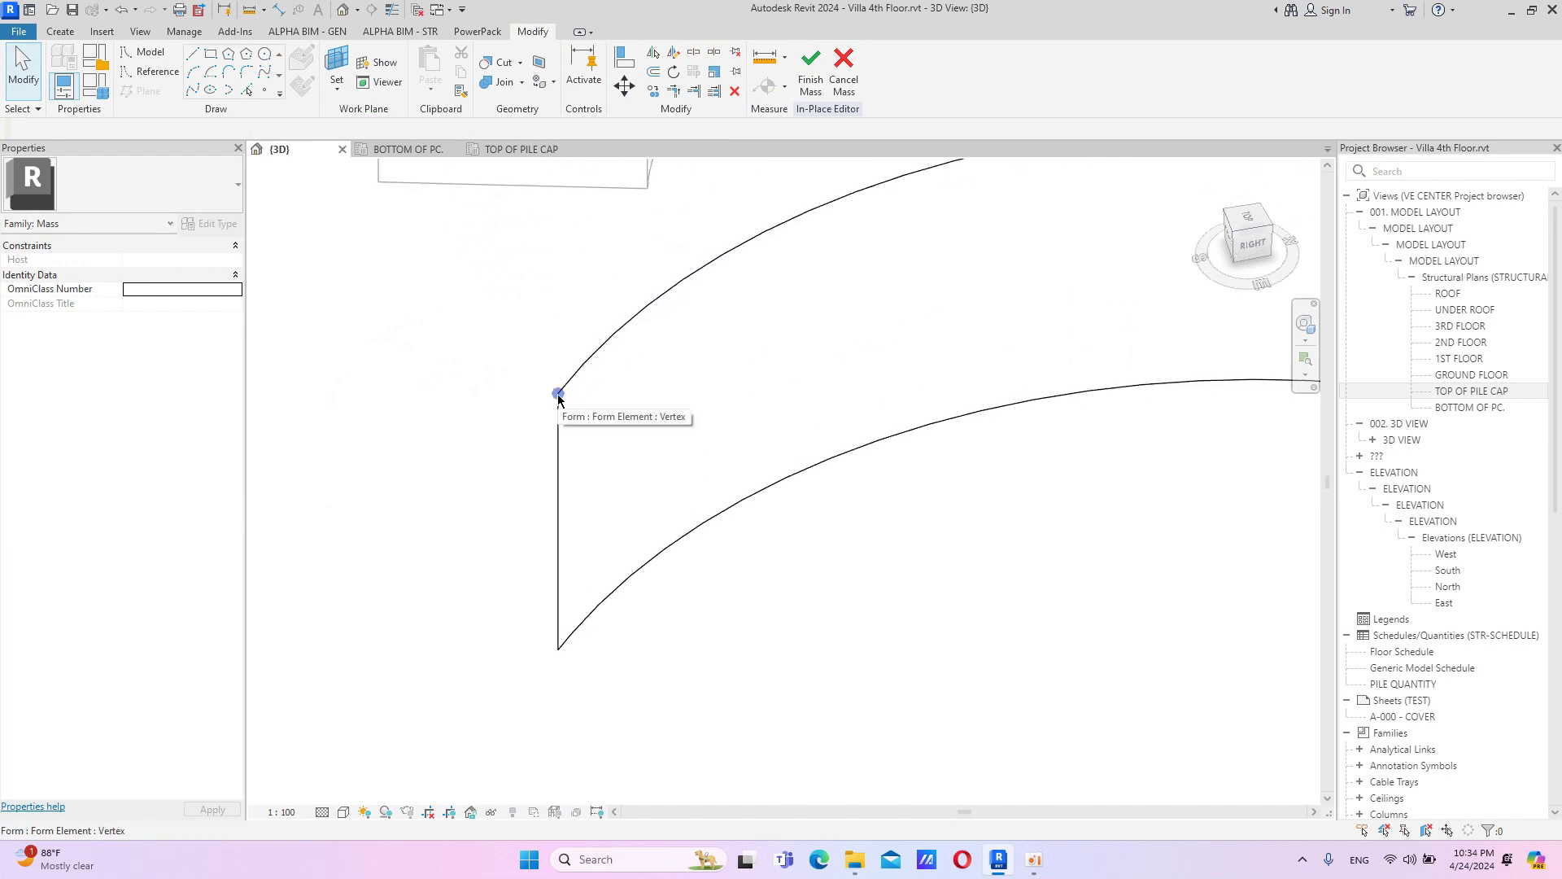
pyautogui.click(559, 396)
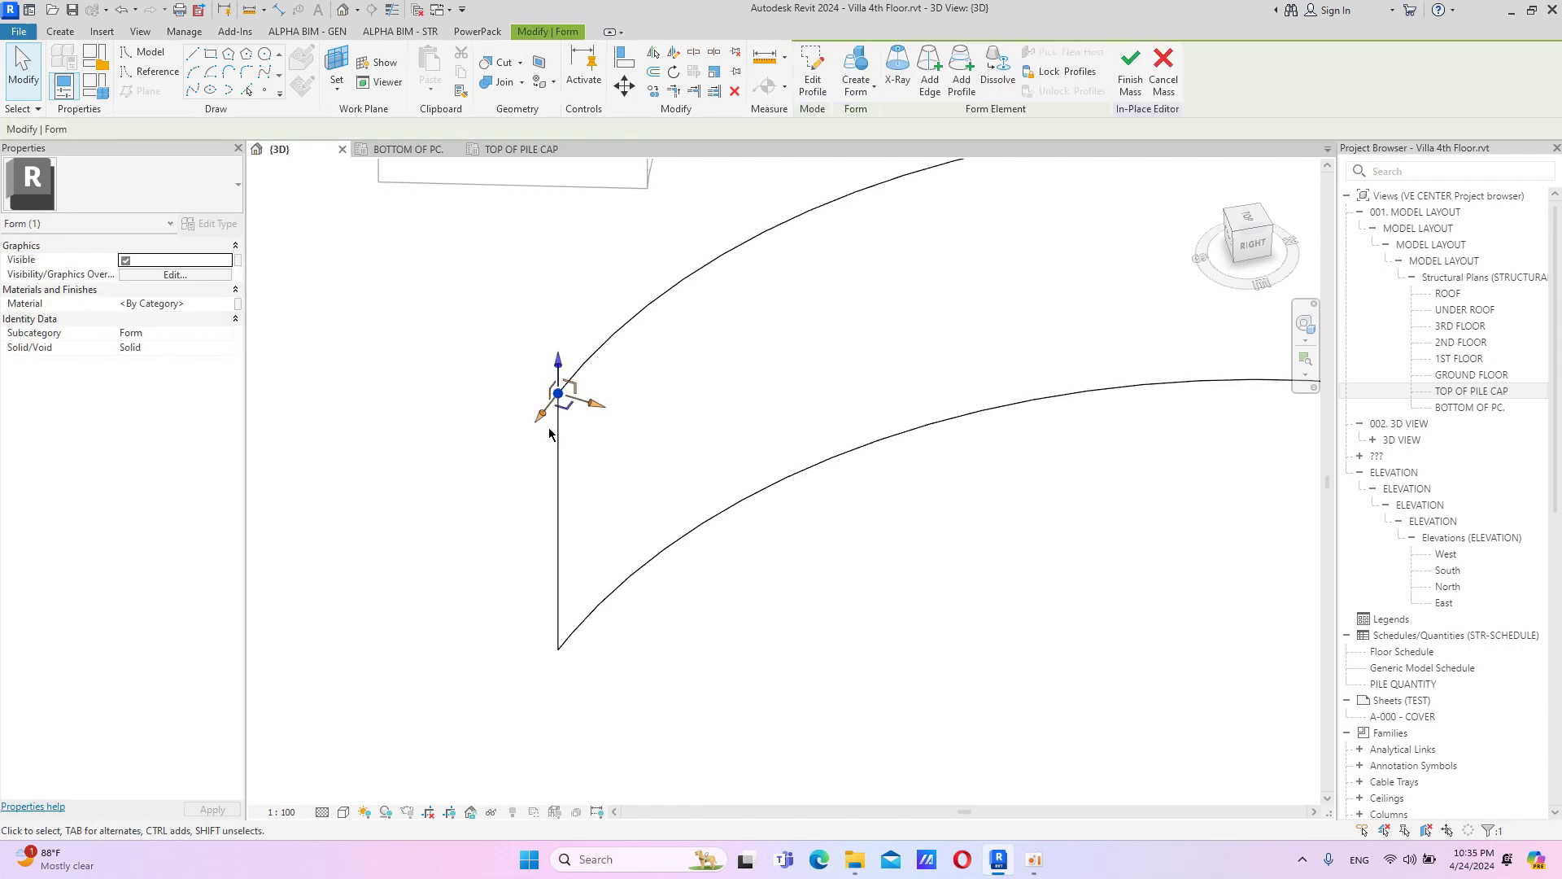
pyautogui.moveTo(559, 362); pyautogui.dragTo(558, 490)
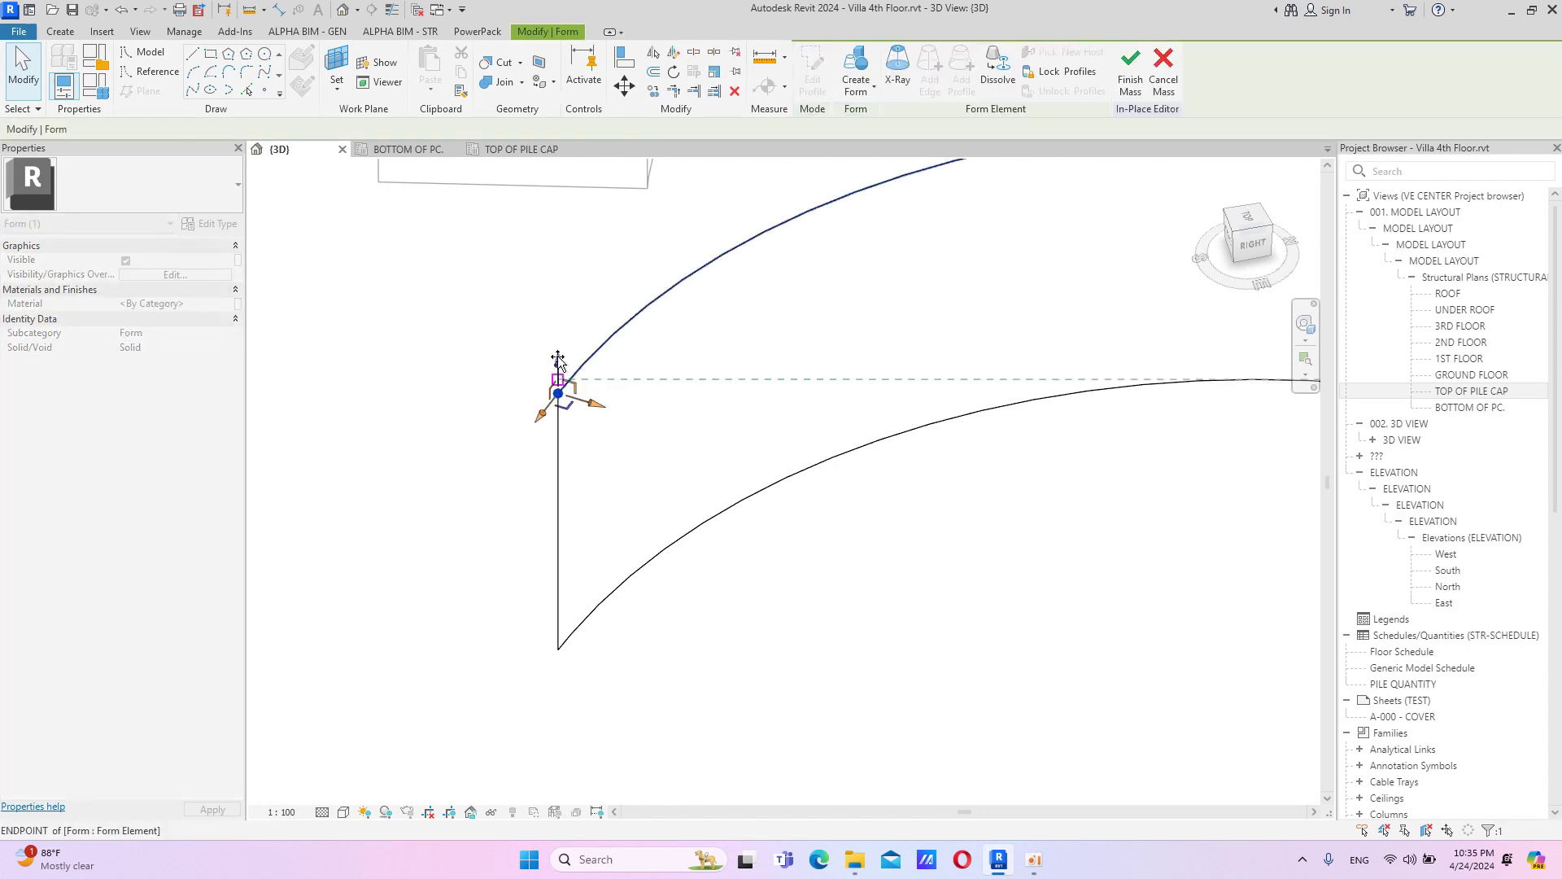
# Select the other top corner vertex, then finish the warped Mass 1.
pyautogui.scroll(-3, 837, 377)
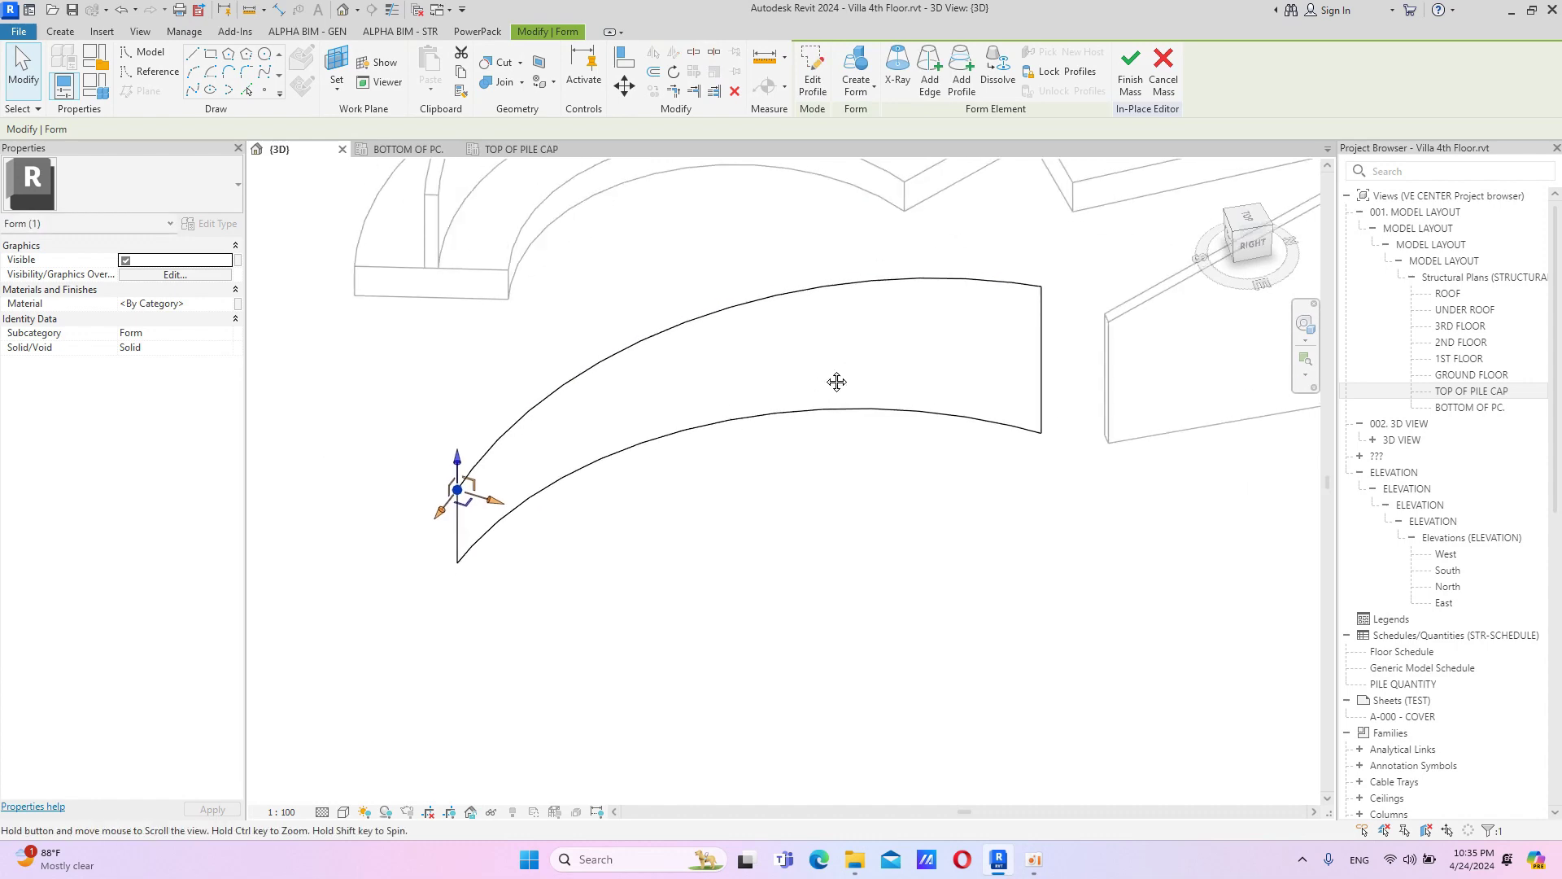
pyautogui.click(902, 412)
pyautogui.click(879, 413)
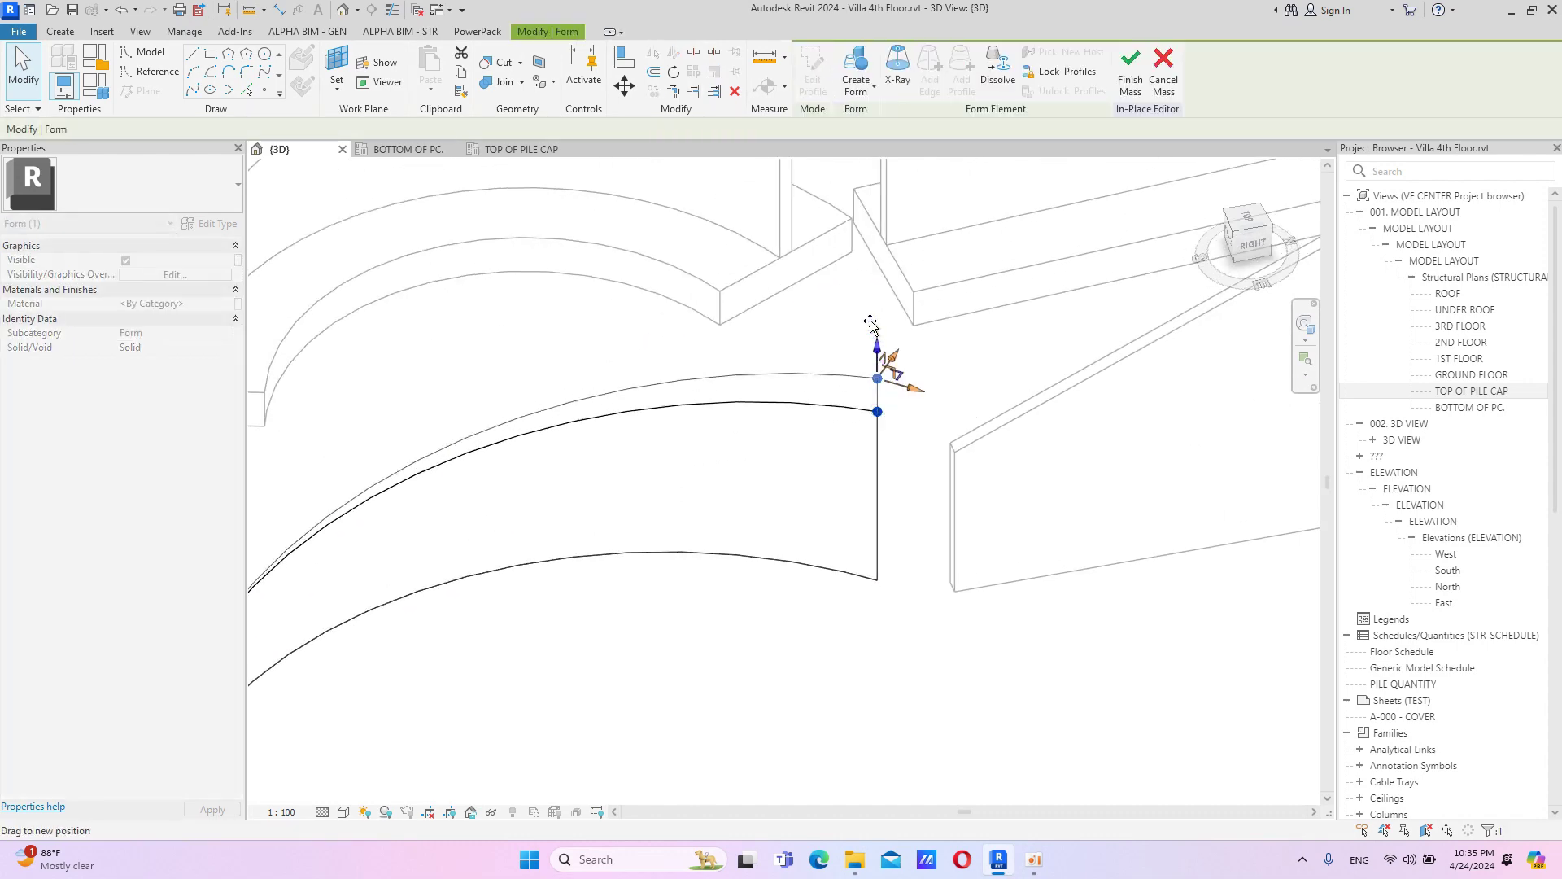
pyautogui.scroll(-2, 882, 350)
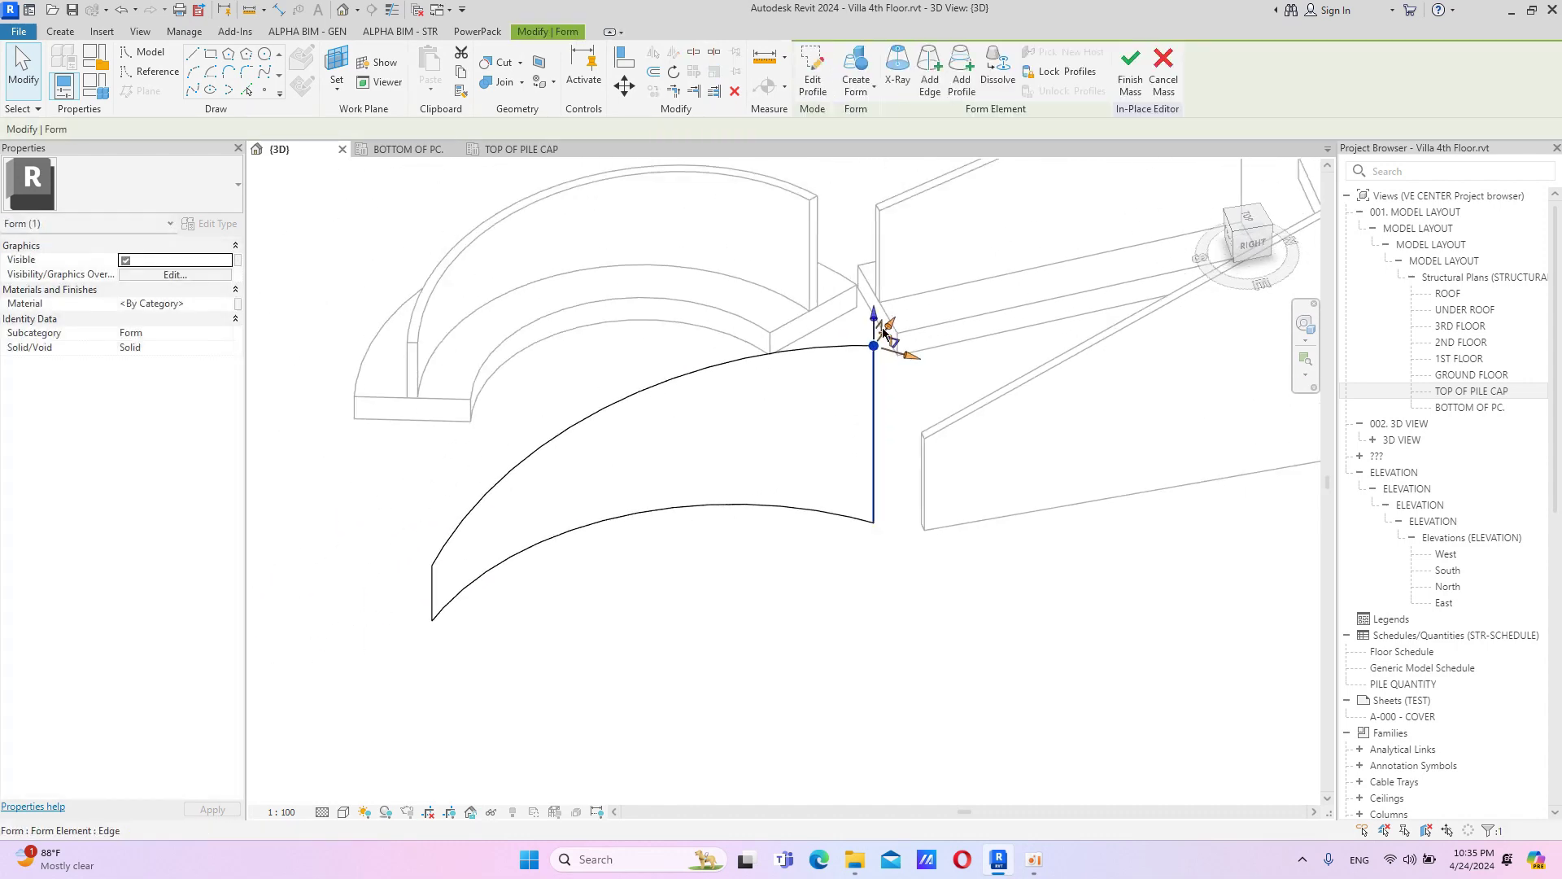
pyautogui.click(1127, 92)
pyautogui.moveTo(780, 564)
pyautogui.keyDown('shift'); pyautogui.mouseDown(button='middle')
pyautogui.moveTo(879, 586)
pyautogui.moveTo(879, 388)
pyautogui.mouseUp(button='middle'); pyautogui.keyUp('shift')
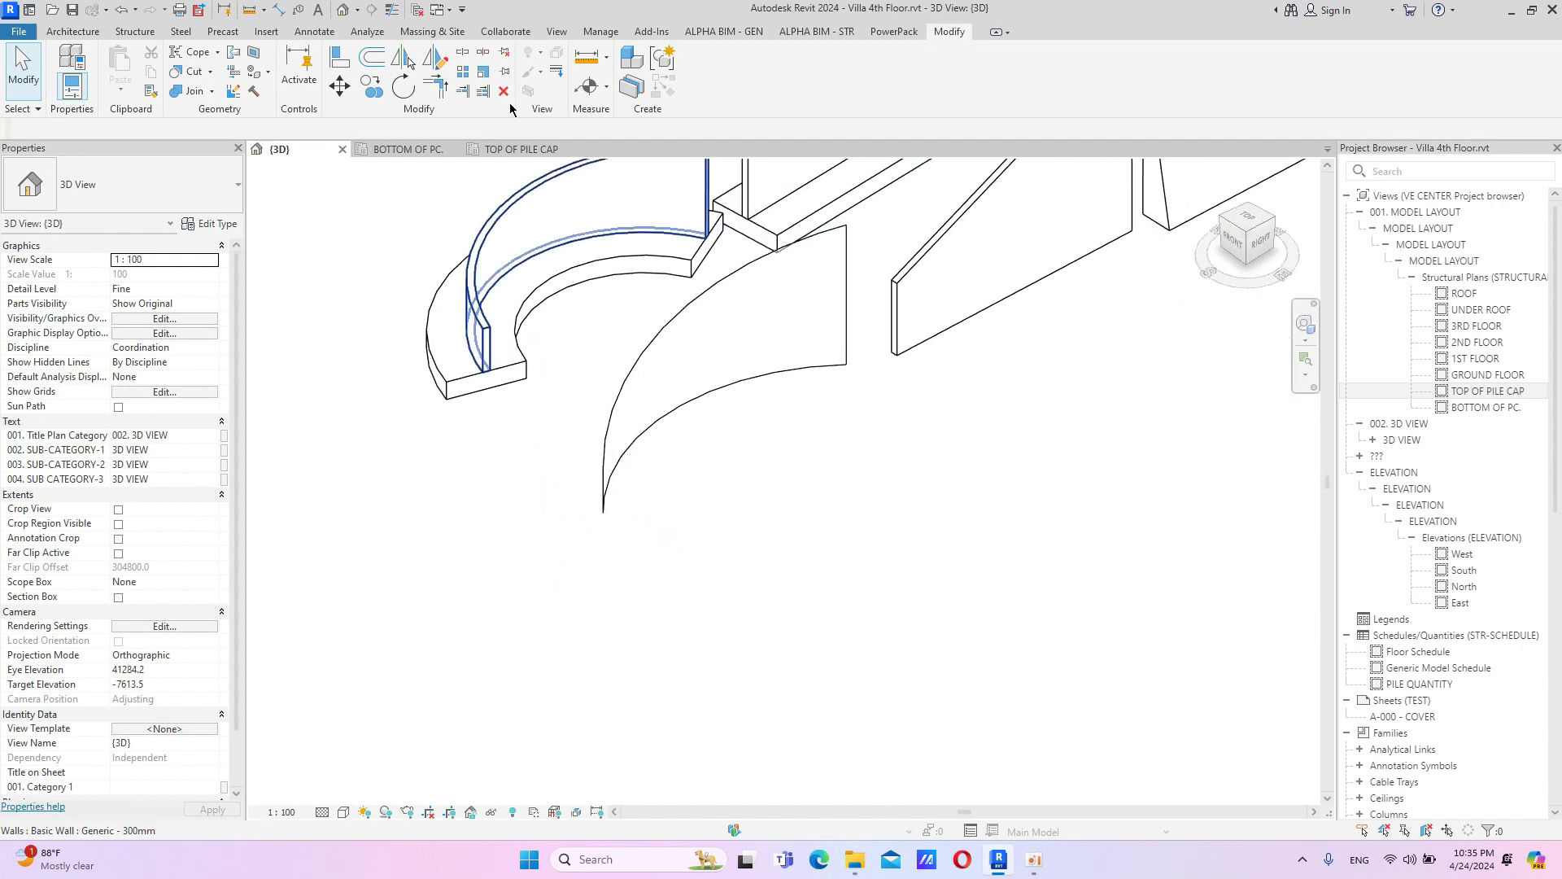
# Place a Generic - 300mm Wall by Face on Mass 1's warped curved face.
pyautogui.click(432, 31)
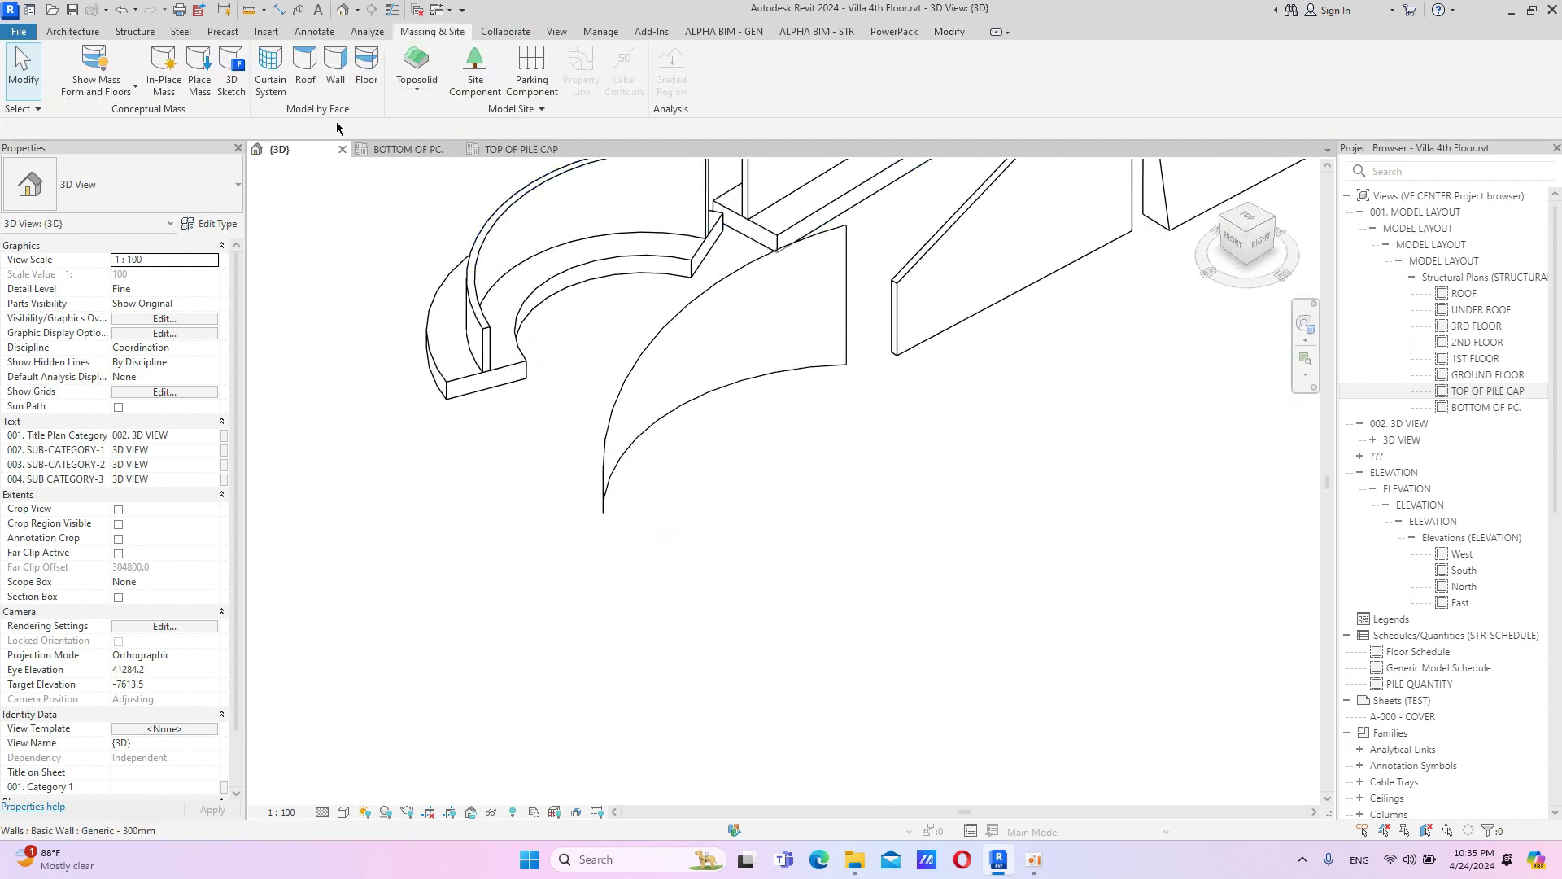
pyautogui.click(335, 65)
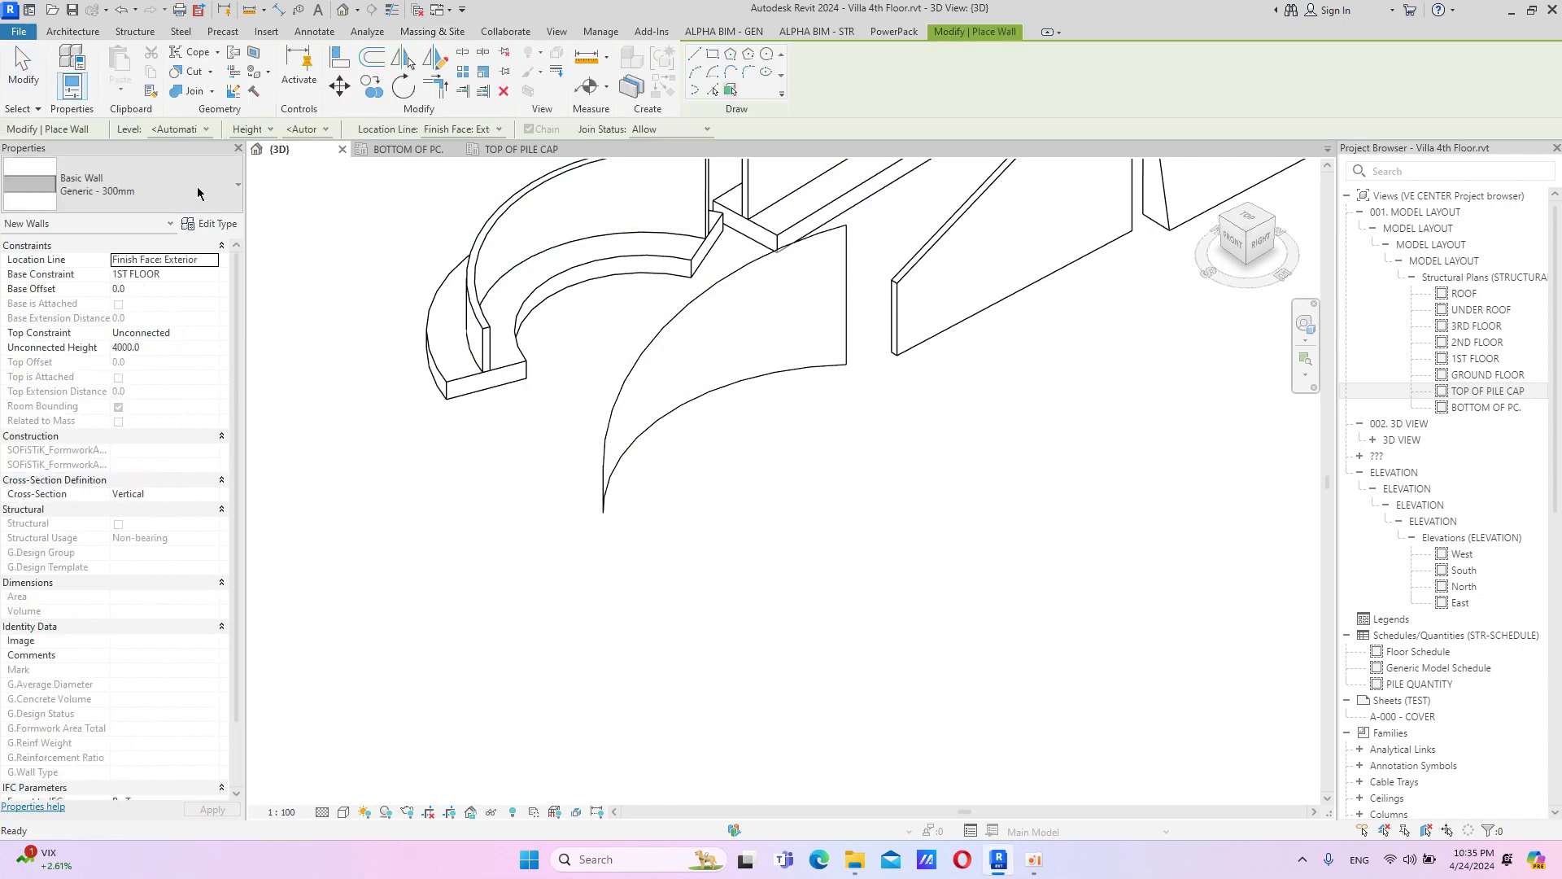
pyautogui.click(122, 185)
pyautogui.click(94, 262)
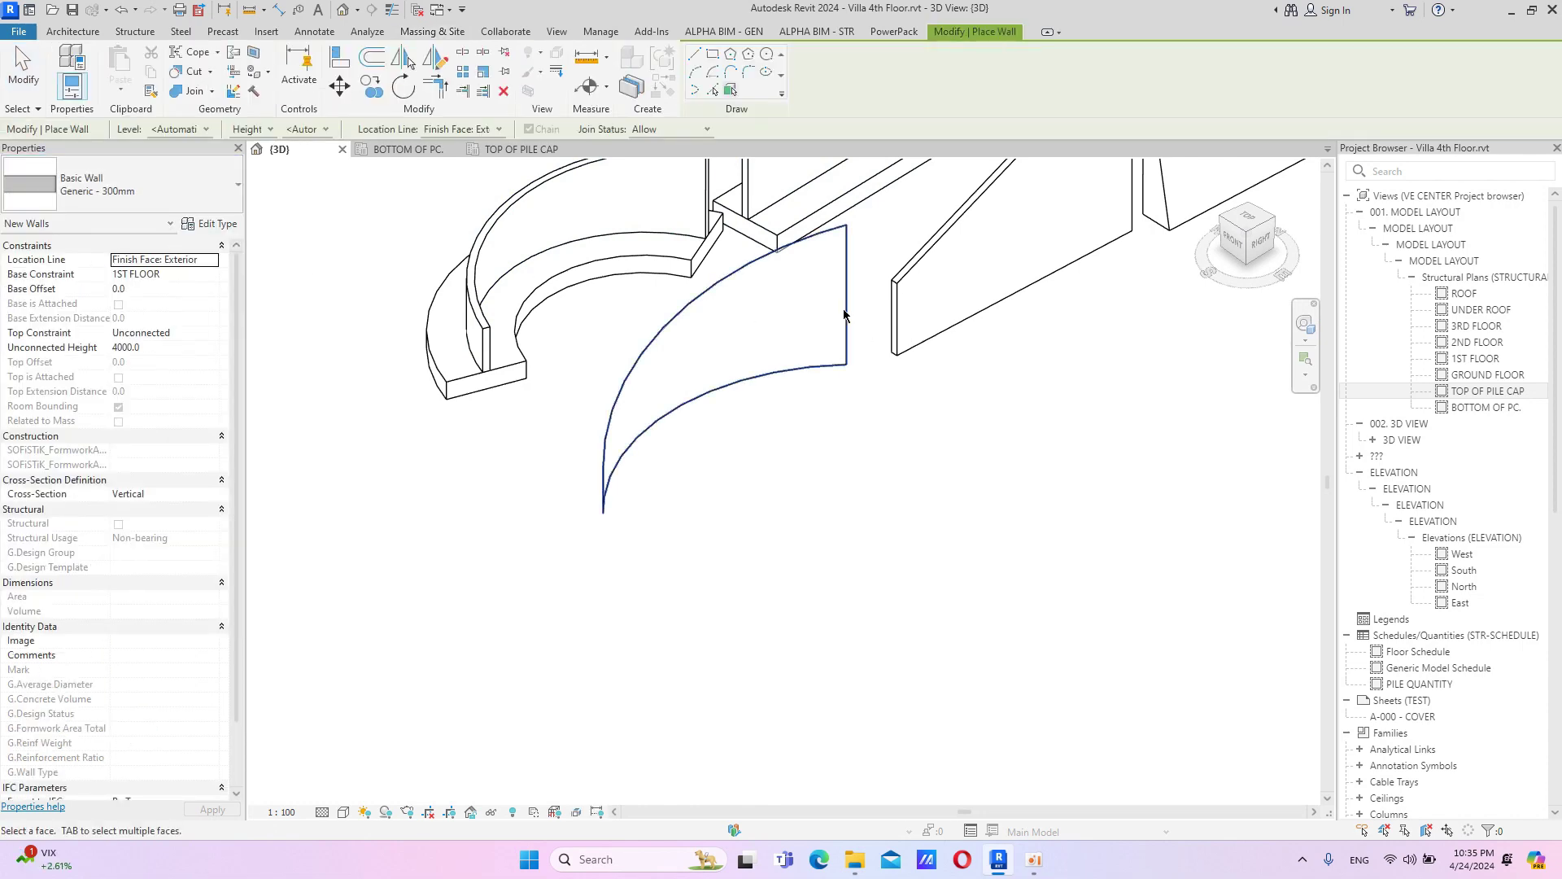
pyautogui.click(658, 339)
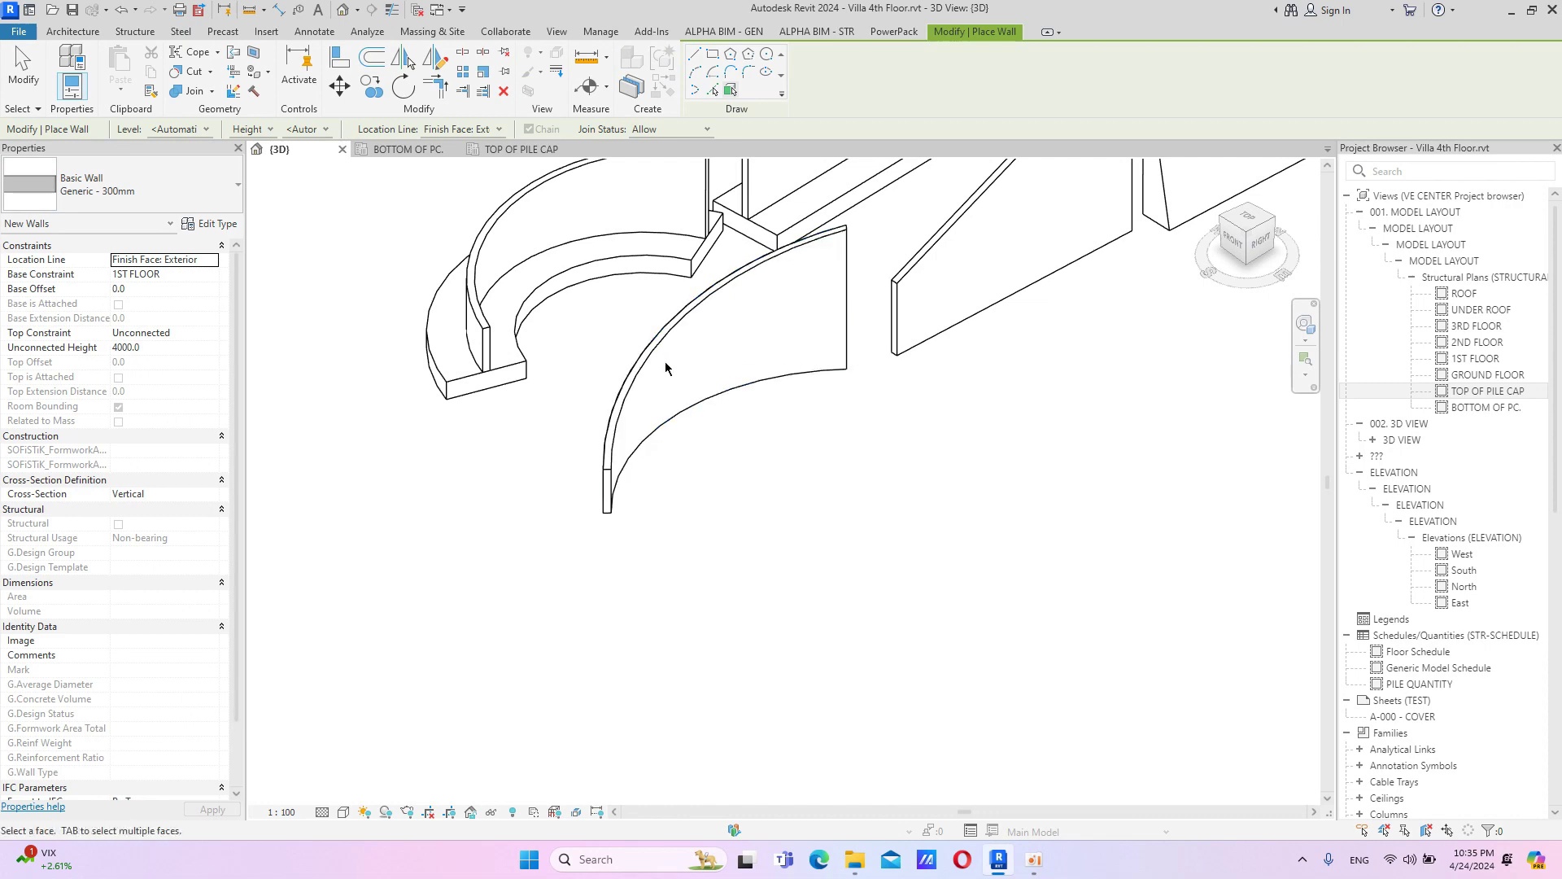
pyautogui.press('Escape')
pyautogui.moveTo(714, 432)
pyautogui.mouseDown(button='middle')
pyautogui.moveTo(655, 550)
pyautogui.moveTo(824, 475)
pyautogui.moveTo(838, 499)
pyautogui.moveTo(757, 502)
pyautogui.moveTo(1000, 498)
pyautogui.moveTo(841, 515)
pyautogui.mouseUp(button='middle')
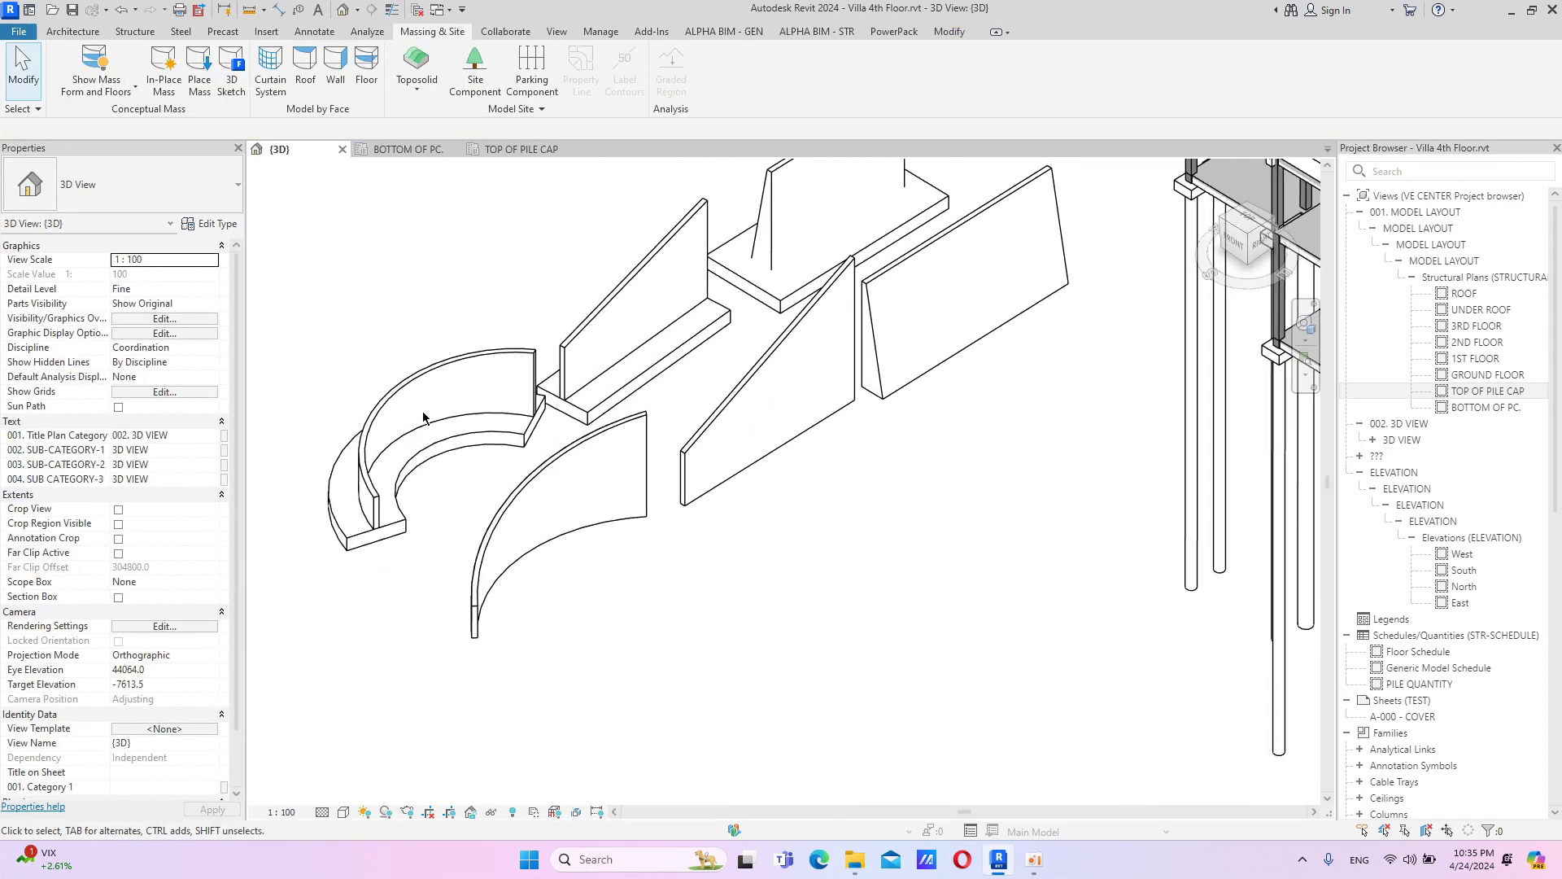
pyautogui.moveTo(418, 412)
pyautogui.keyDown('shift'); pyautogui.mouseDown(button='middle')
pyautogui.moveTo(452, 450)
pyautogui.moveTo(774, 491)
pyautogui.moveTo(805, 455)
pyautogui.moveTo(816, 403)
pyautogui.mouseUp(button='middle'); pyautogui.keyUp('shift')
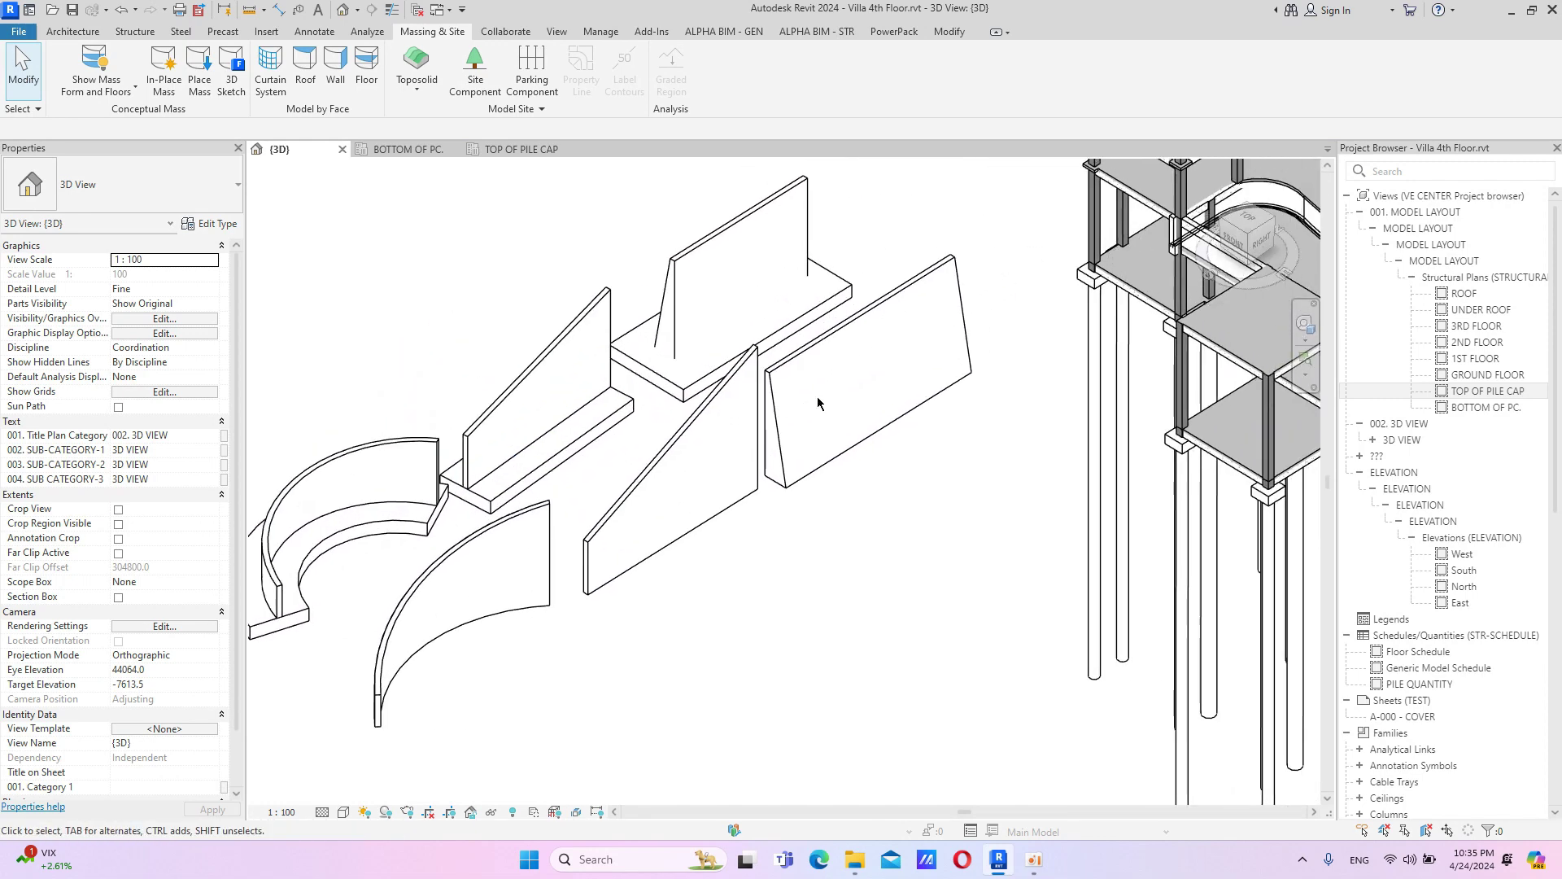